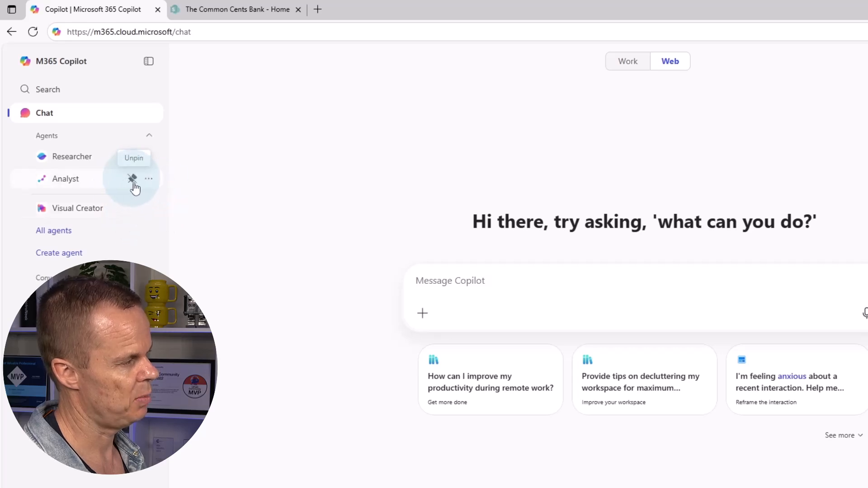
- Swap the pinned Analyst agent for Visual Creator in the agent list, and swap the two back
left_click(133, 180)
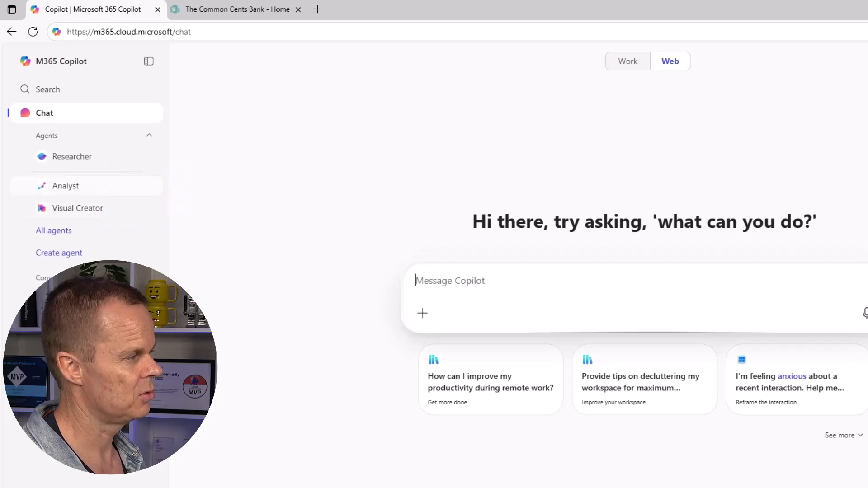
left_click(132, 208)
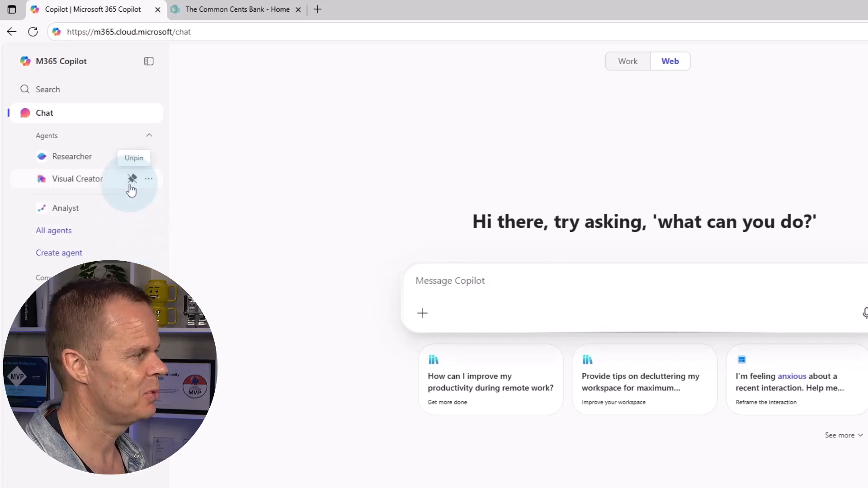
left_click(131, 183)
left_click(131, 211)
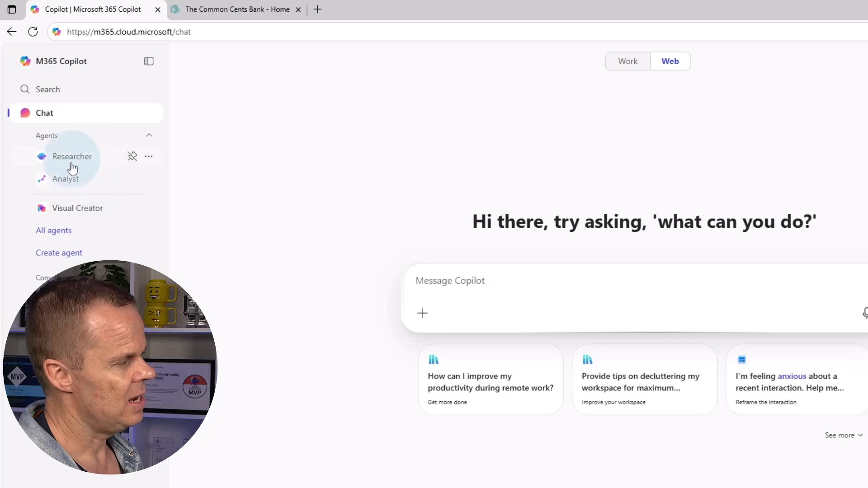
- Browse all agents in the Agent Store and view the details of the AI Meeting Notes TeamsMaestro agent
left_click(61, 234)
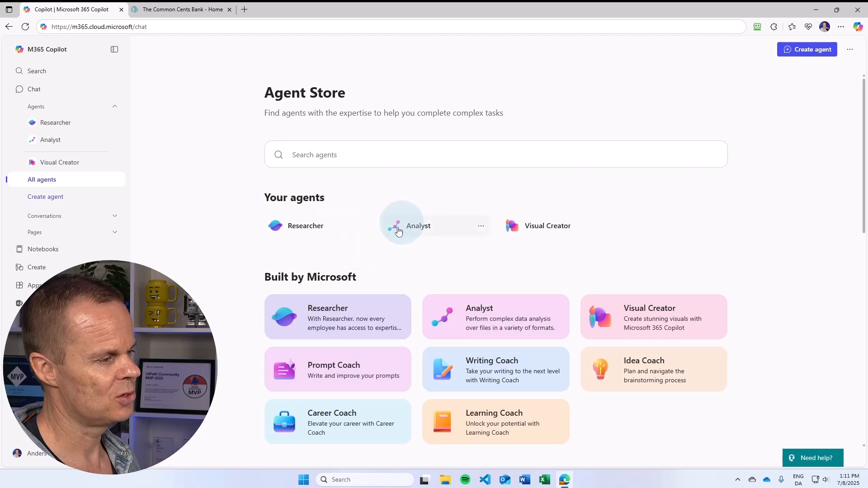
scroll(241, 254, "down", 2)
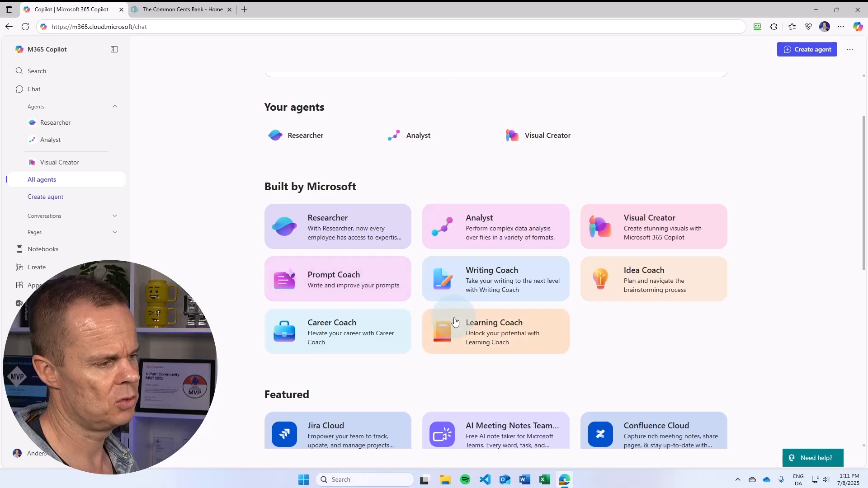
scroll(247, 313, "down", 4)
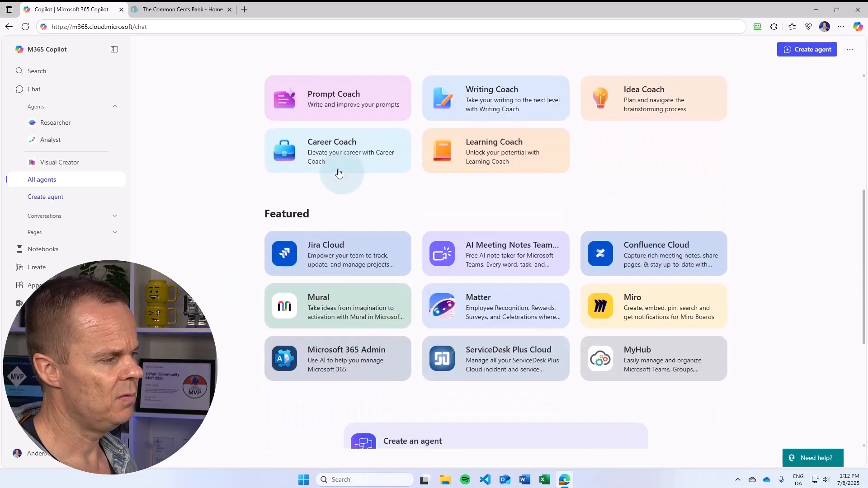
scroll(267, 258, "down", 3)
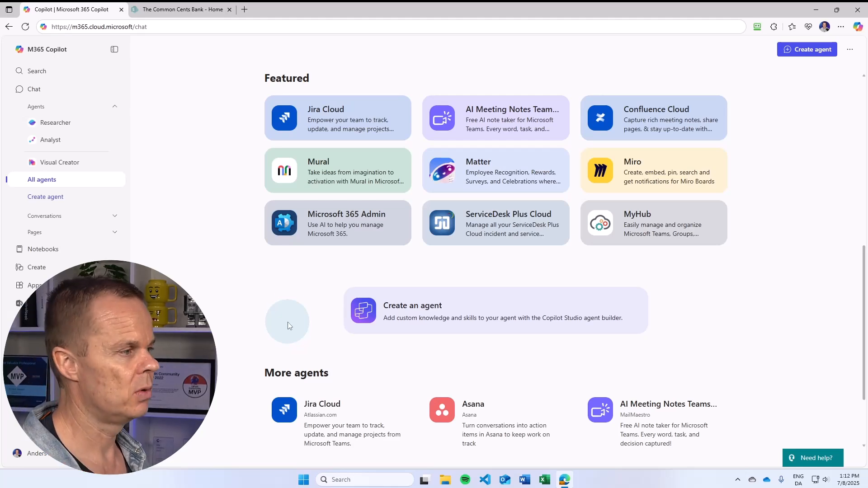
left_click(501, 118)
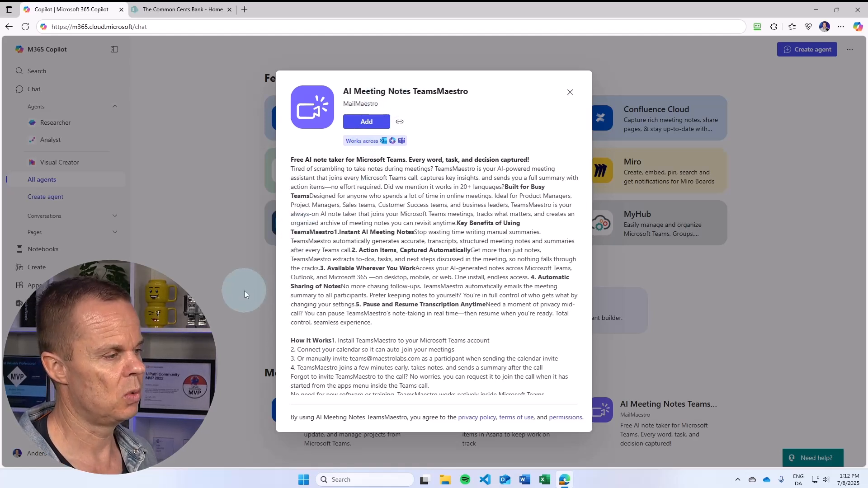
left_click(231, 296)
scroll(222, 327, "up", 10)
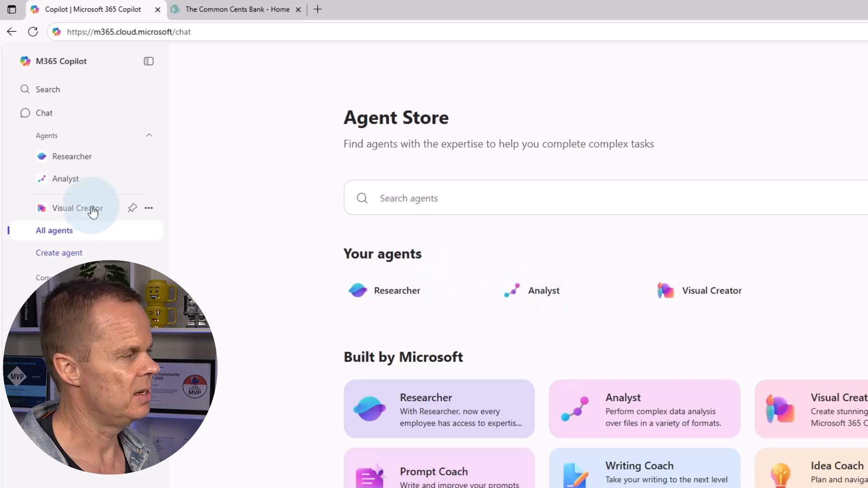
- Open the Analyst agent and attach the cloud file Budget_Spend_Jul2023_to_Jun2025.xlsx from Copilot 365 - Lesson Files, Agents & Notebooks
left_click(64, 181)
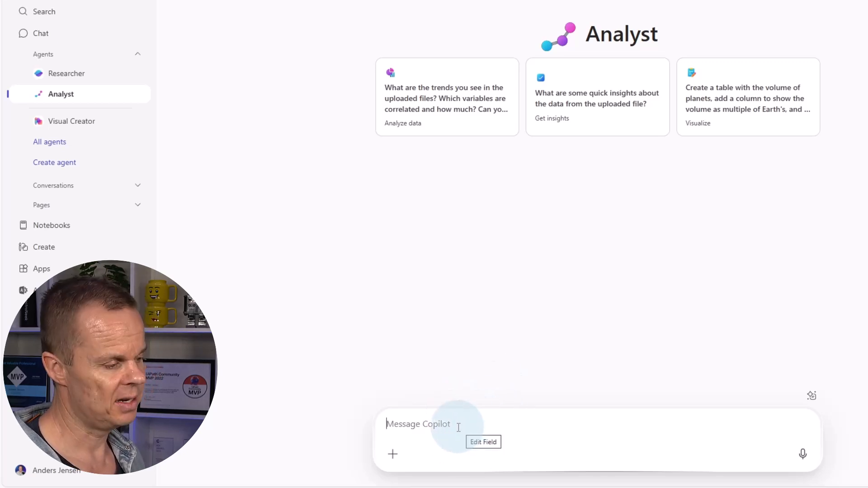
left_click(394, 456)
left_click(430, 407)
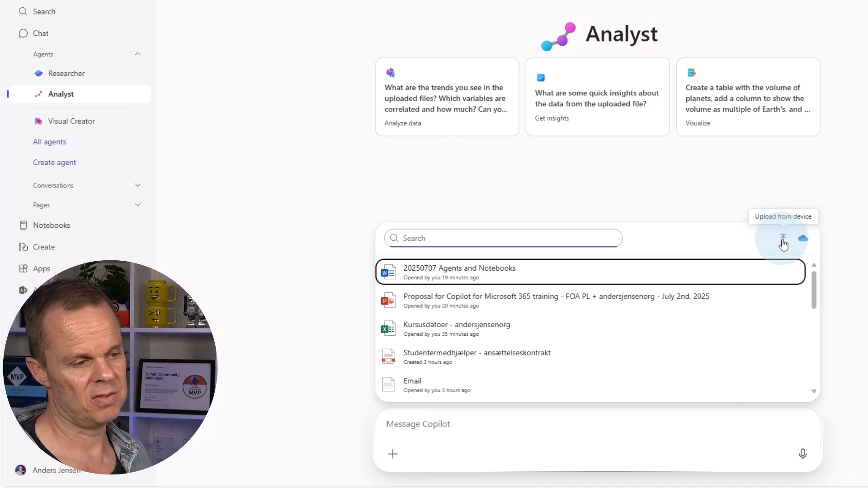
left_click(804, 240)
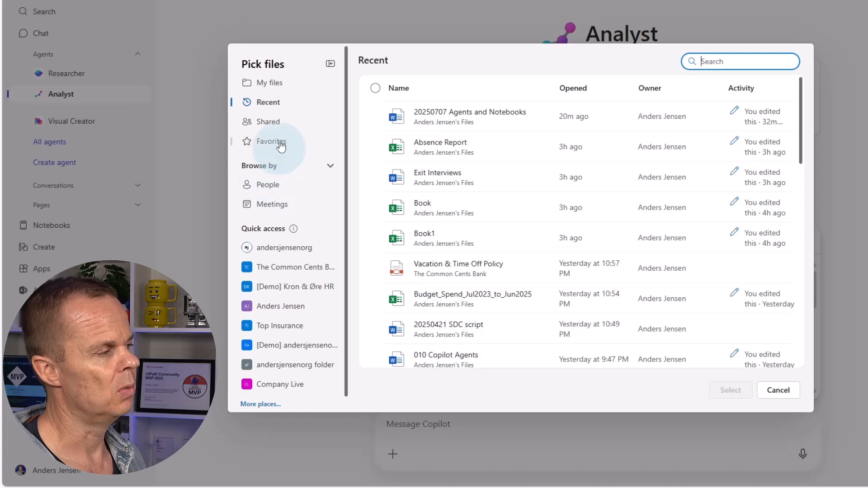
left_click(273, 84)
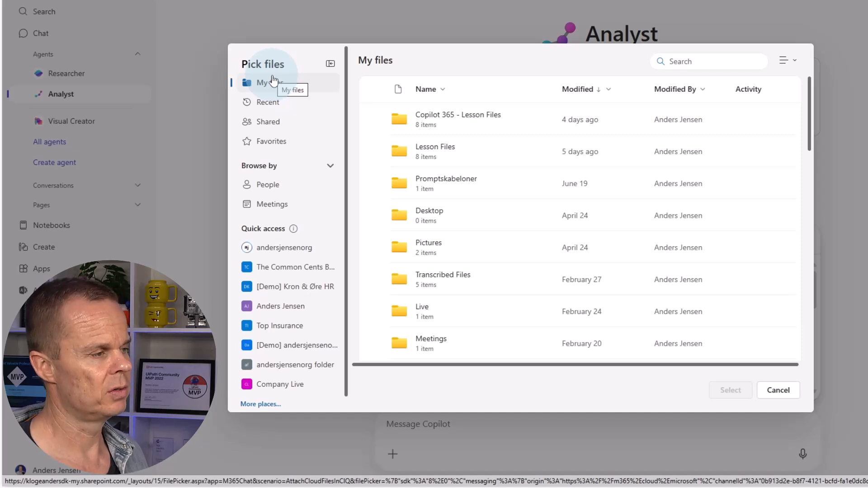
left_click(479, 115)
left_click(469, 79)
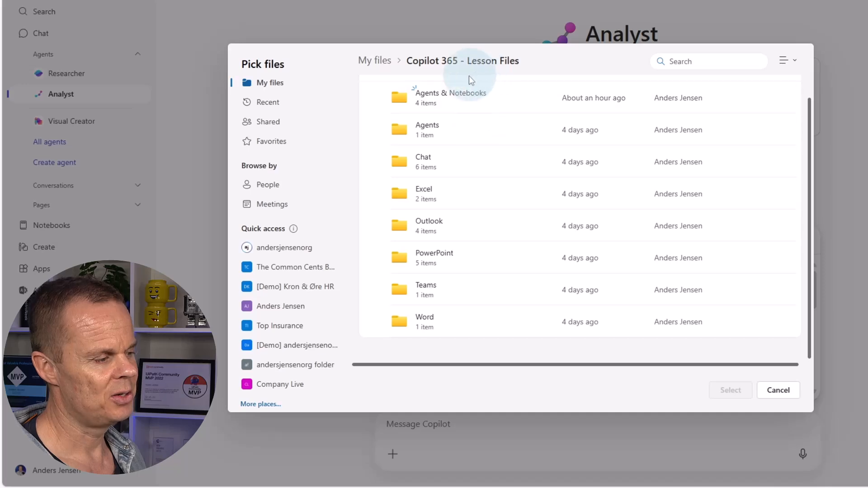
left_click(451, 96)
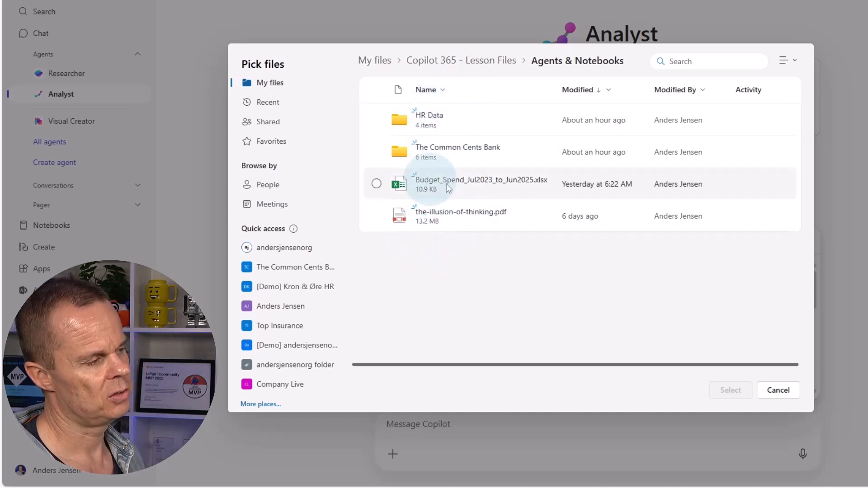
left_click(377, 184)
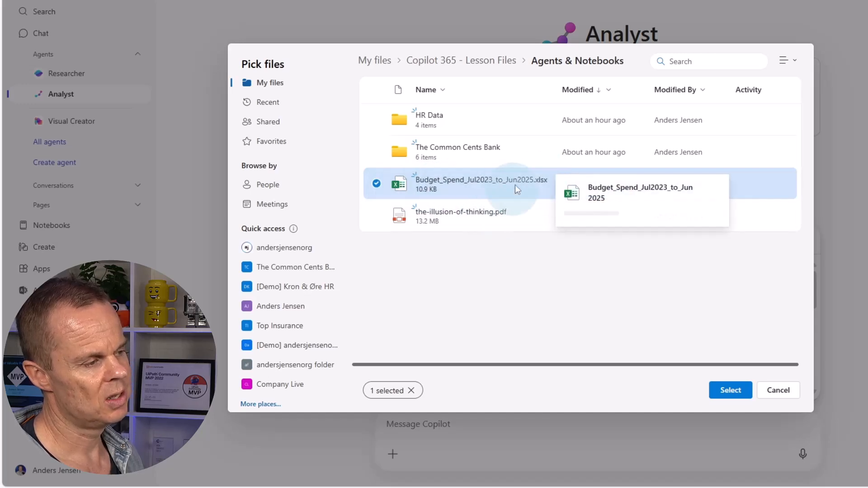
left_click(724, 388)
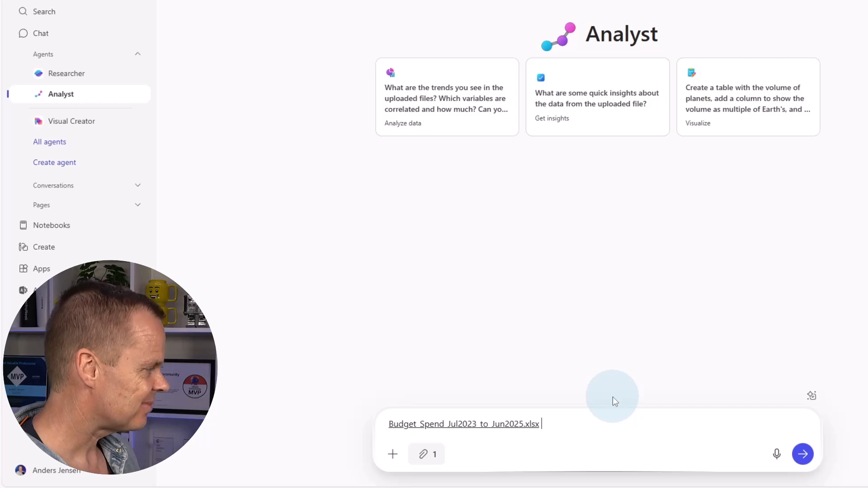
- Start the prompt after the attached file with "Review the budget spend data from the last 24 months."
type("Review the figud")
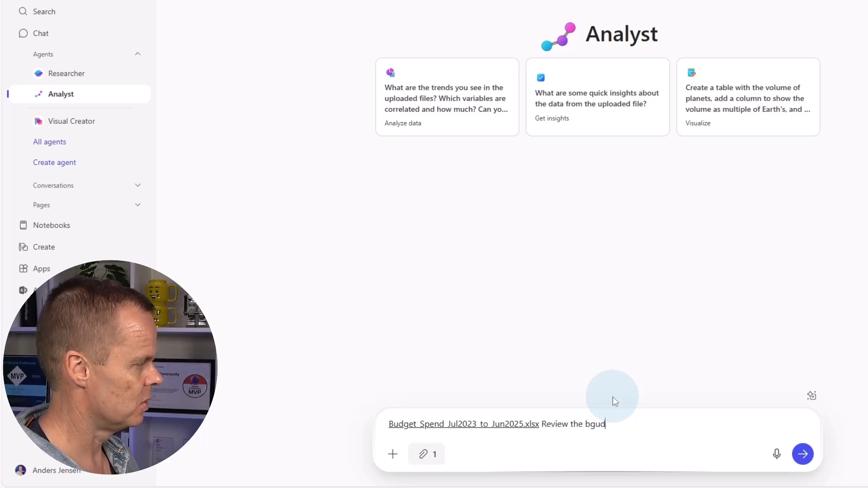
key("BackSpace")
key("BackSpace")
key("BackSpace")
key("BackSpace")
type("budd")
key("BackSpace")
type("get spend")
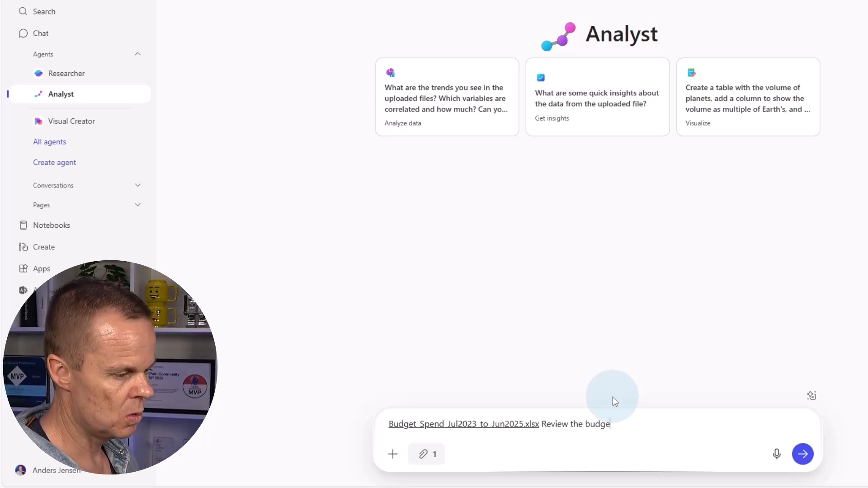
type(" data ")
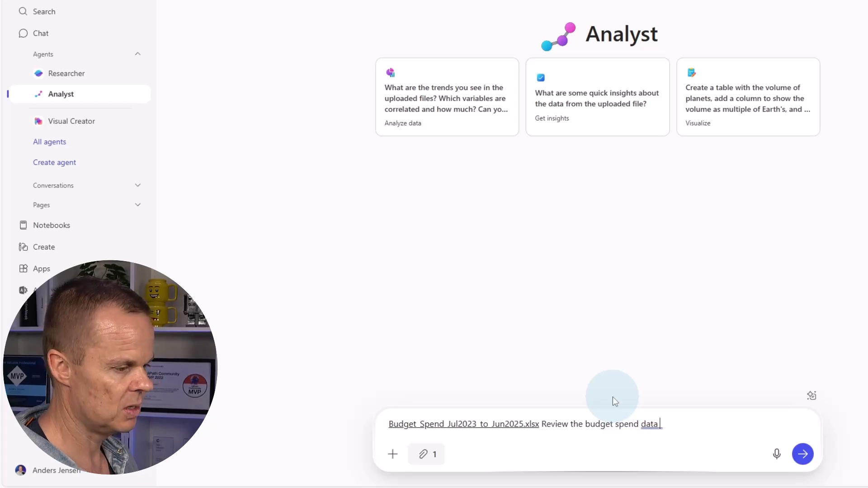
type("from the last 2")
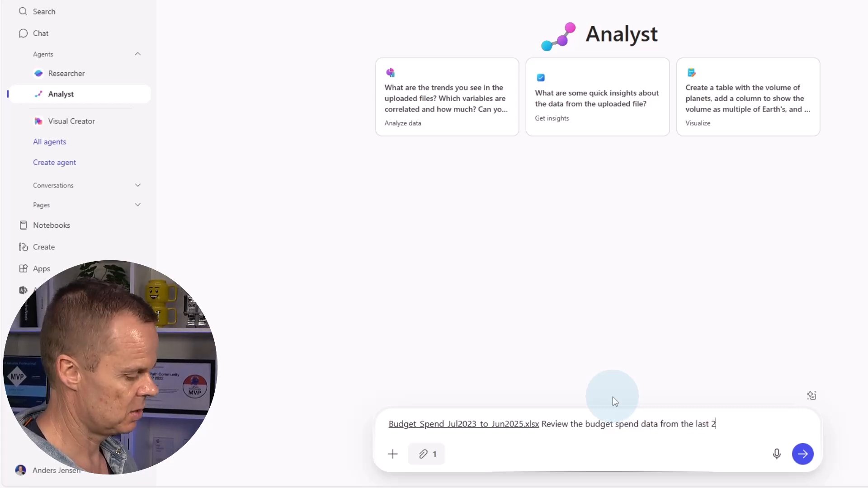
type("4 months.")
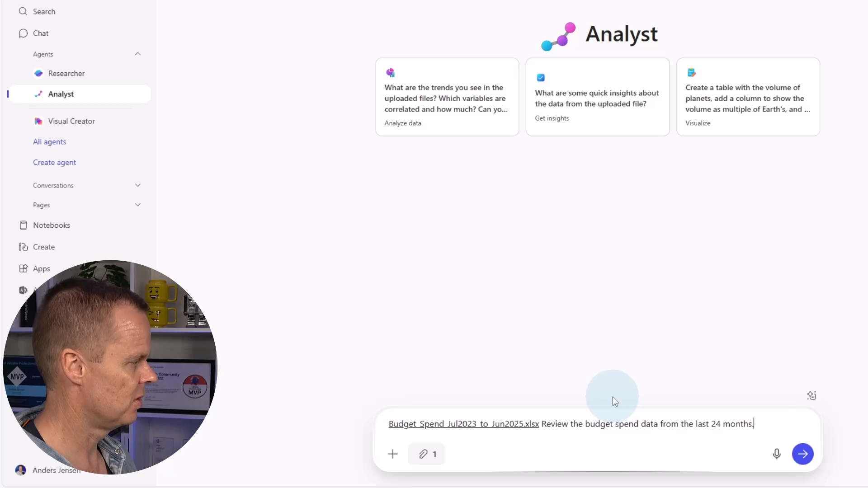
- Continue the prompt with "Based on this, forecast the total spending per department for Q3 2025"
type(" Based on this")
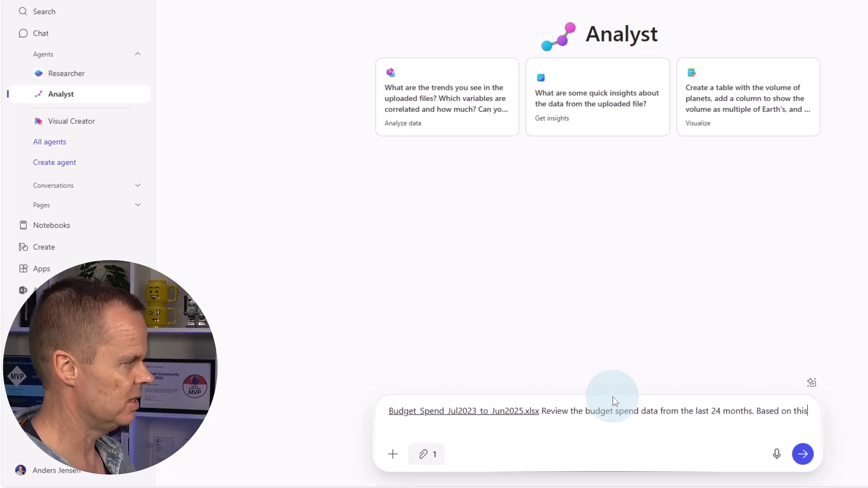
type(", forecast")
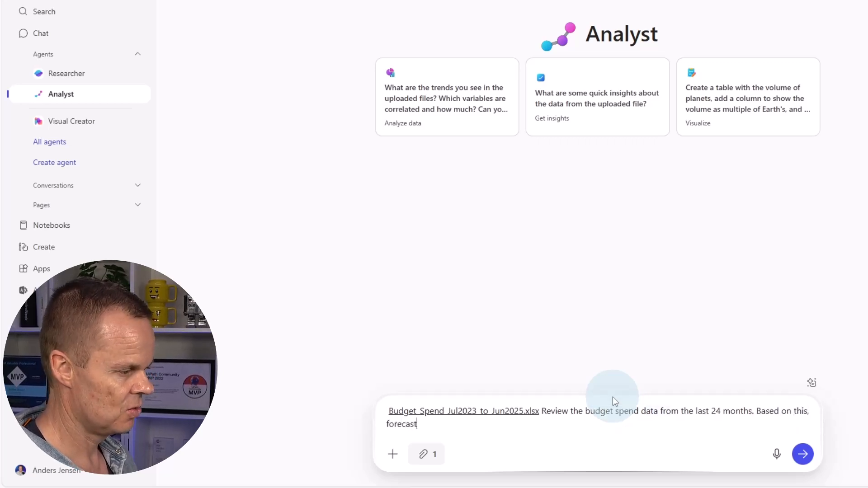
type(" the total spendin")
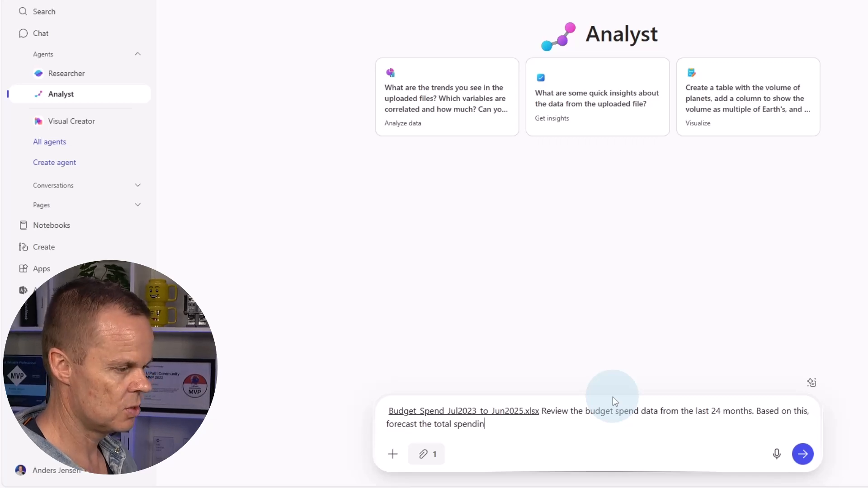
type("g per depart")
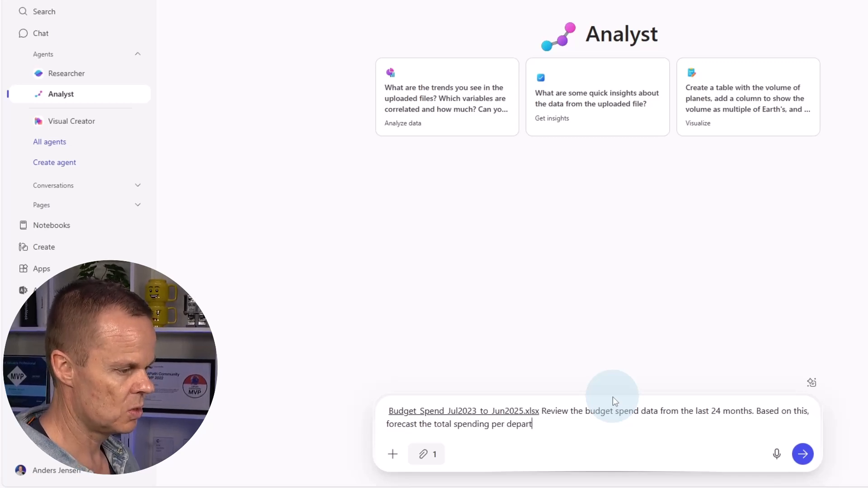
type("ment for ")
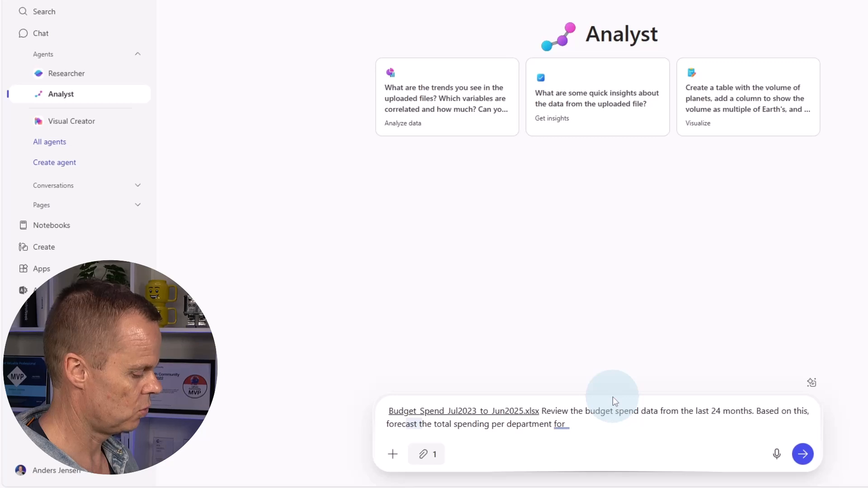
type("Q3 2025")
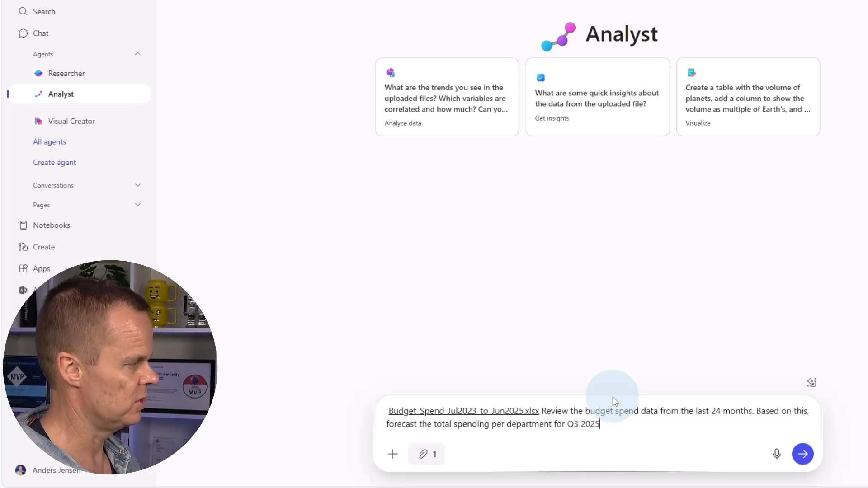
- Continue the prompt with ", highly any unusual trends, and generate charts"
type(", highly ")
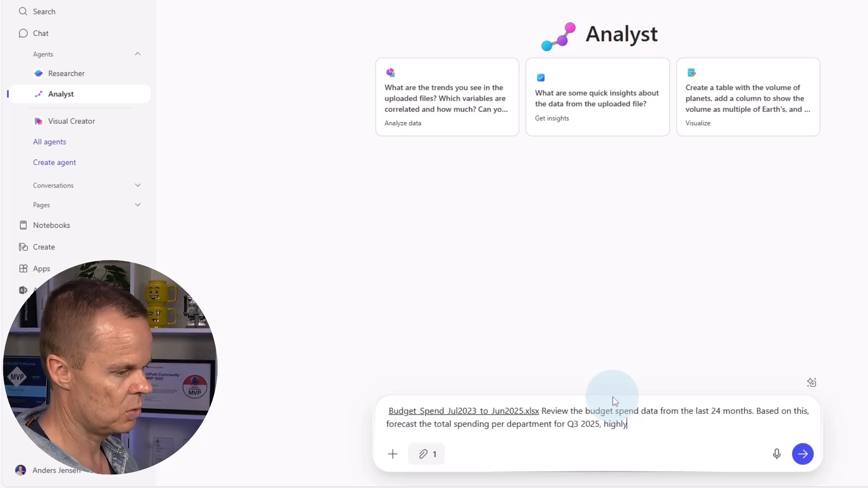
type("any un")
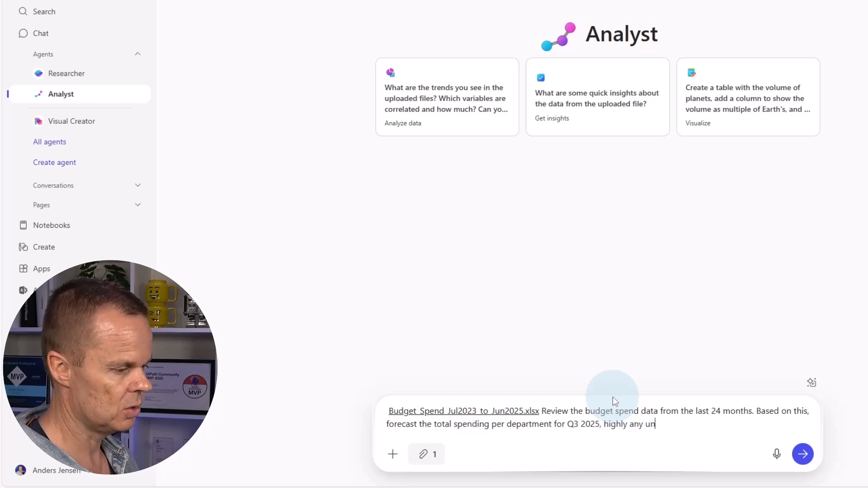
type("usual trend")
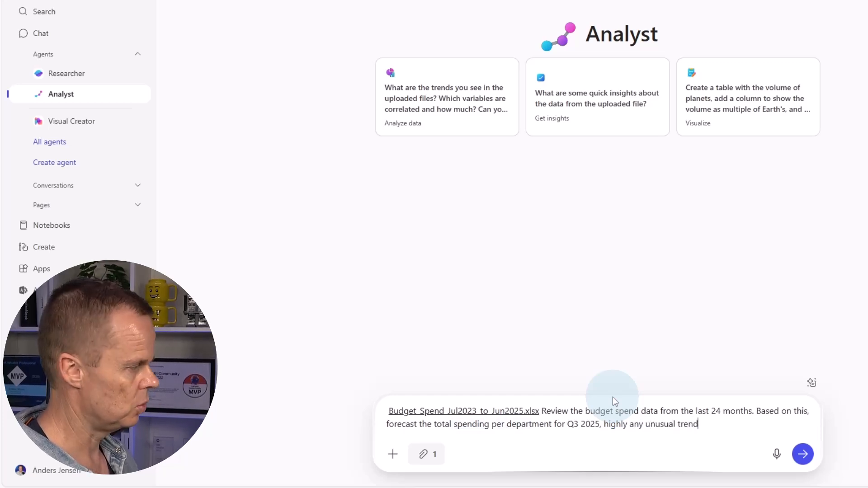
type("s, and ge")
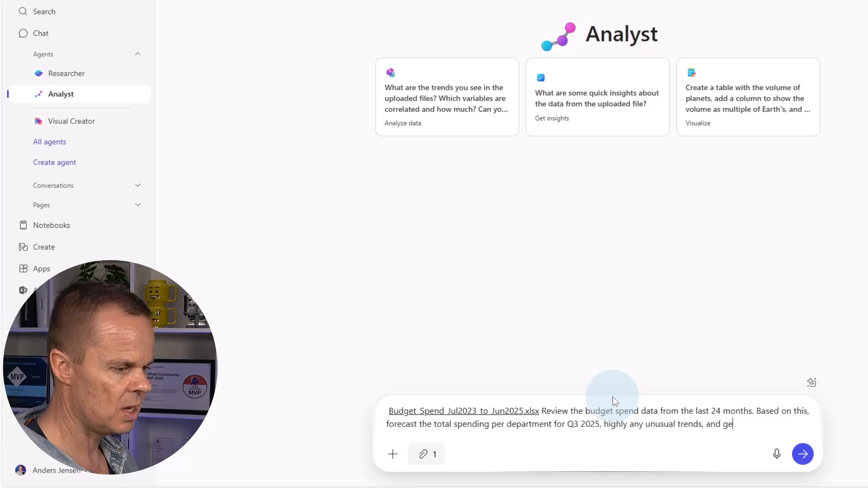
type("nerate charts")
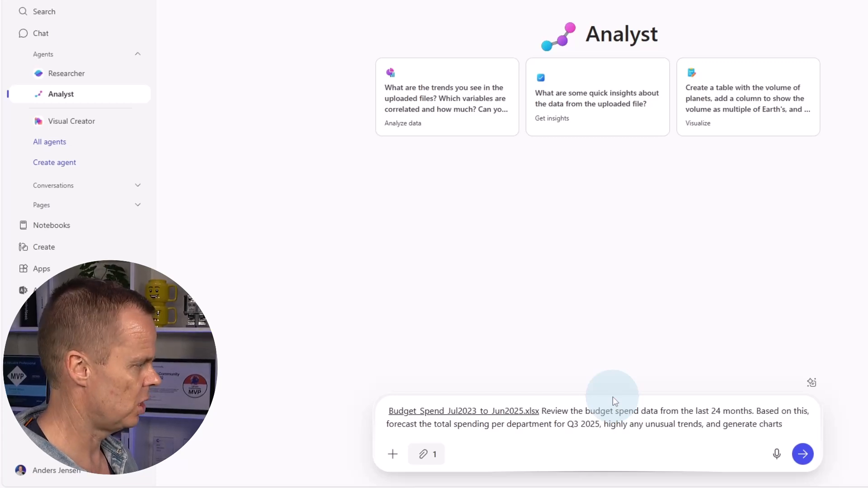
- Finish the prompt with " to visualize the historical and forecasted data." and send it to the Analyst agent
type(" to ")
type("visualize")
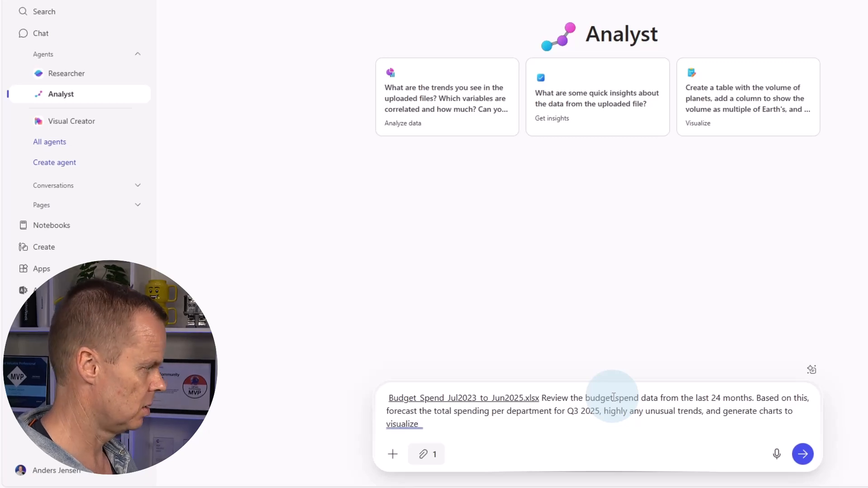
type(" the histor")
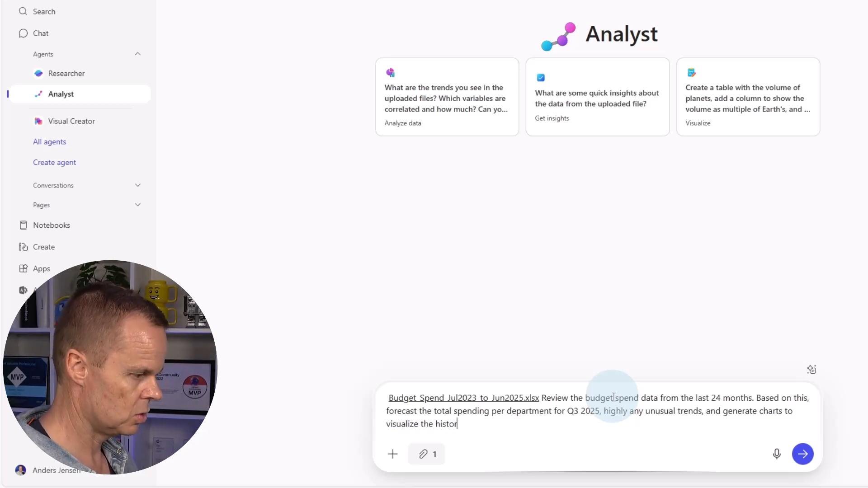
type("o")
key("BackSpace")
type("idc")
key("BackSpace")
key("BackSpace")
key("BackSpace")
type("c")
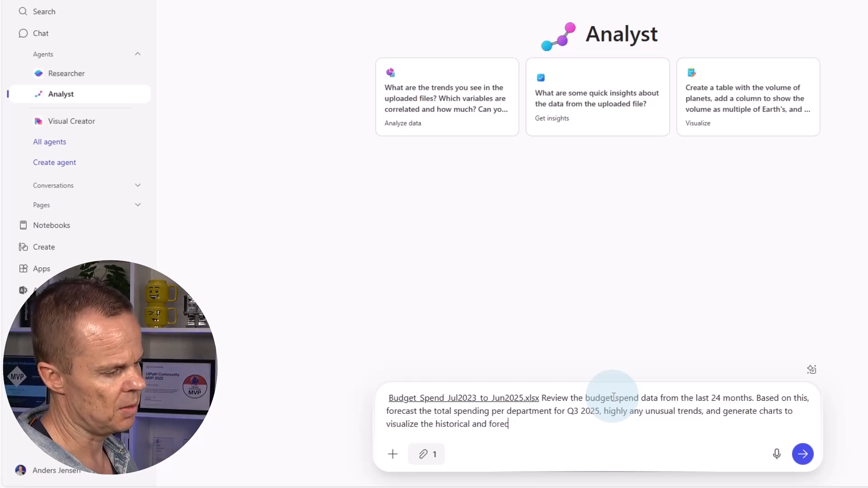
type("al and forexcaasted data.")
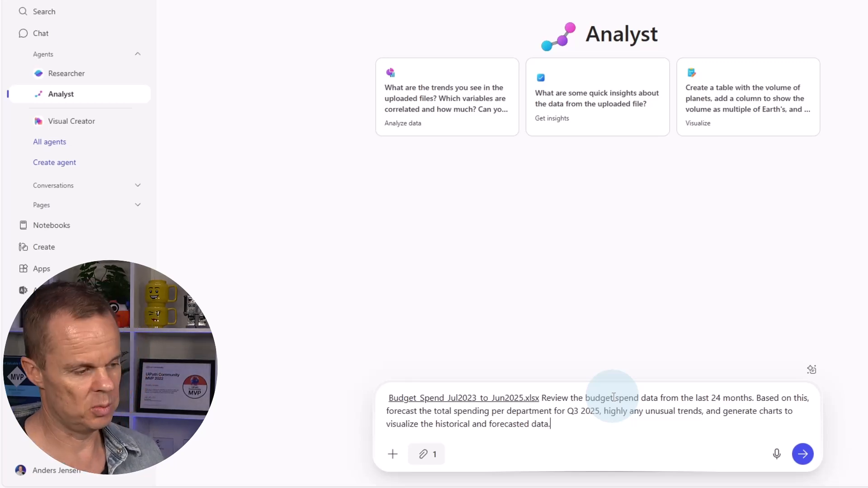
key("Return")
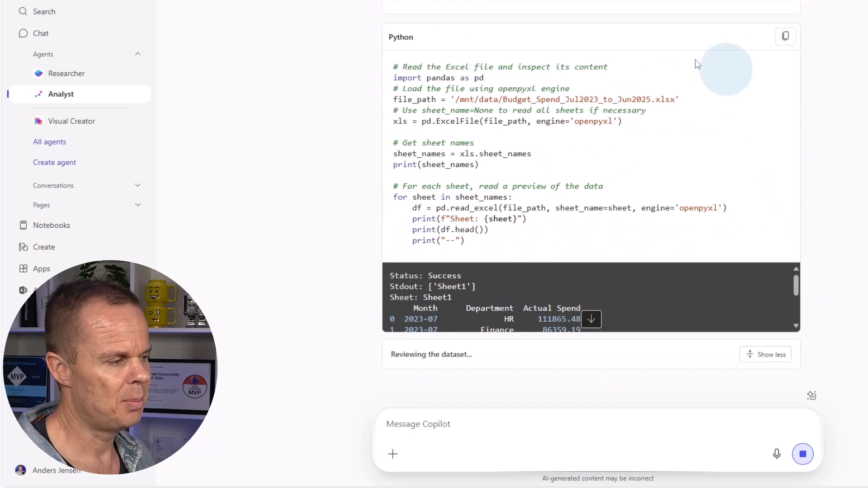
- Switch to the desktop and open Budget_Spend_Jul2023_to_Jun2025.xlsx in Excel from Lesson files, Agents & Notebooks
scroll(684, 320, "down", 2)
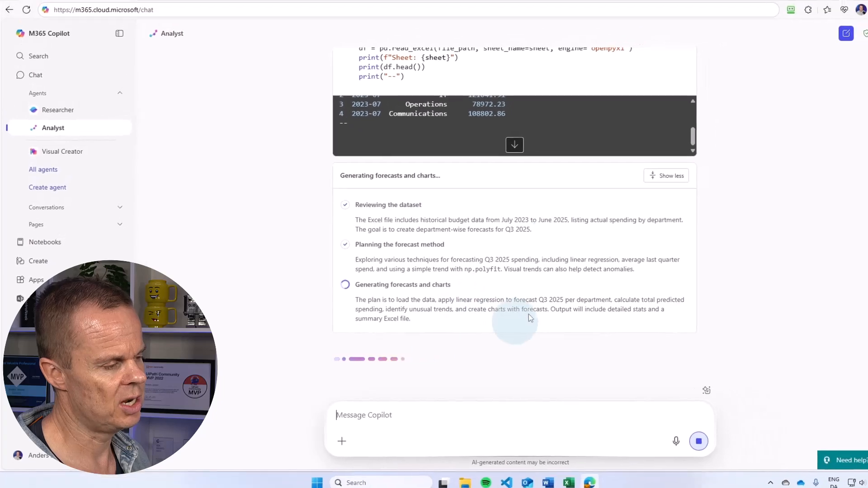
left_click(817, 10)
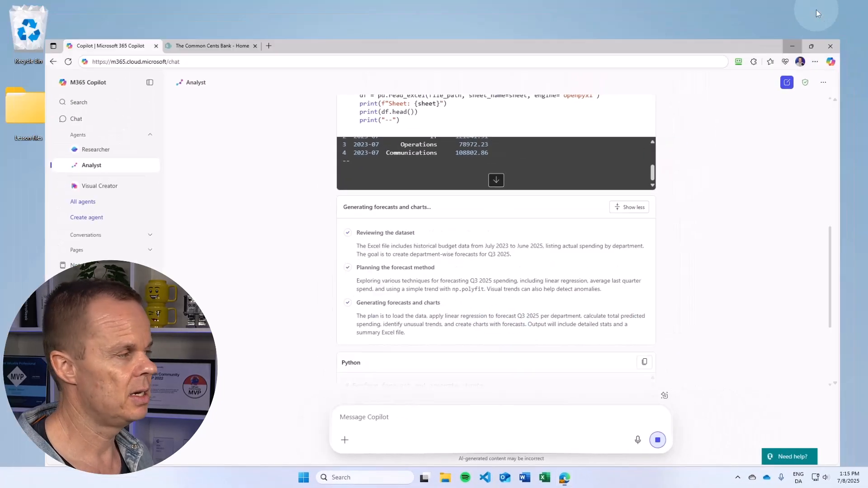
double_click(21, 119)
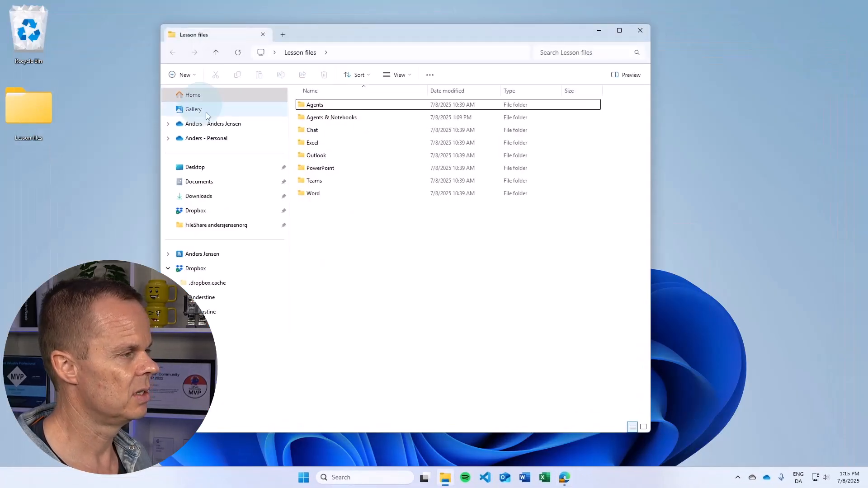
double_click(322, 118)
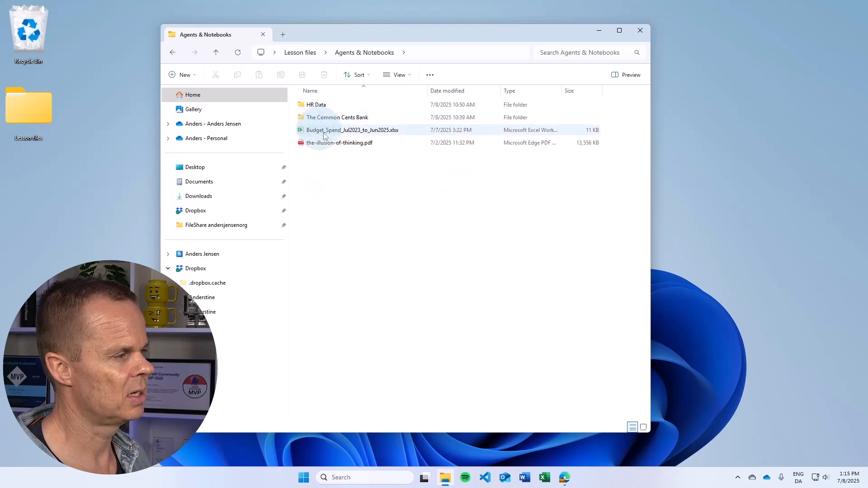
double_click(329, 131)
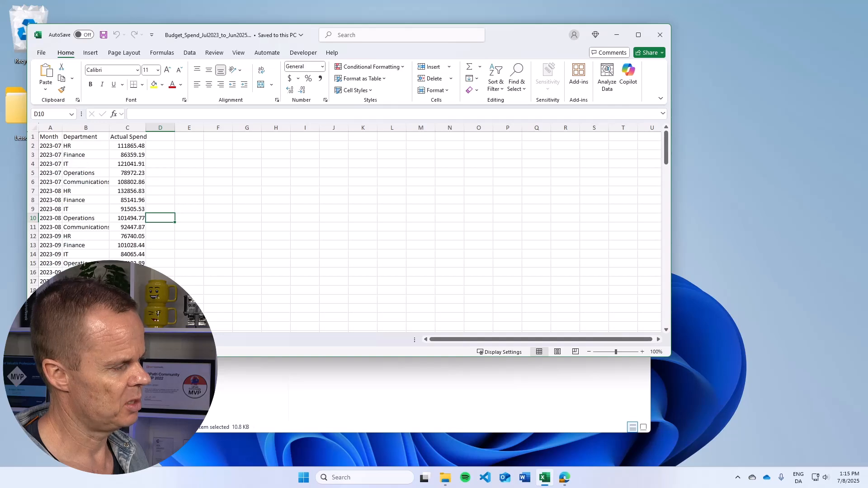
- Examine the Month, Department and Actual Spend data through the last rows of the budget workbook and return to its start
scroll(71, 262, "down", 4)
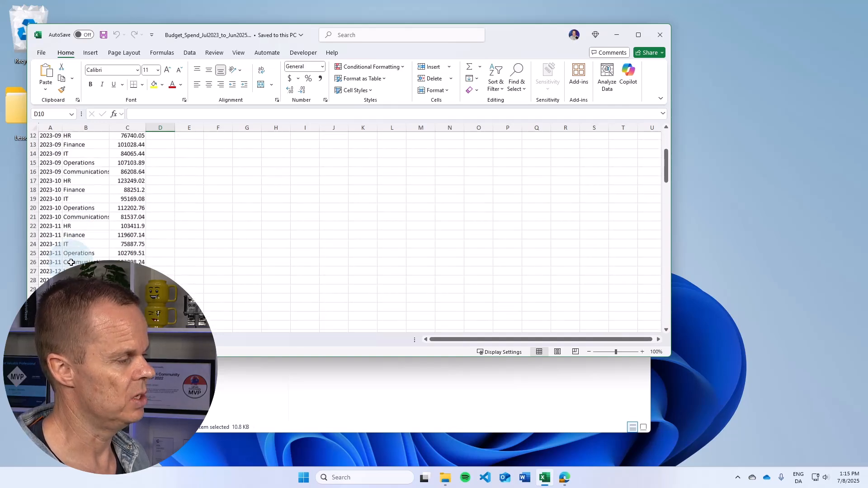
left_click(52, 254)
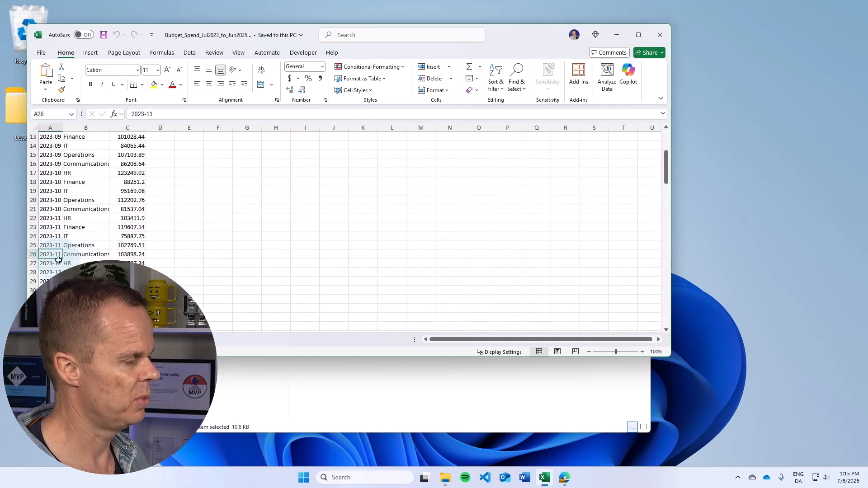
left_click(88, 255)
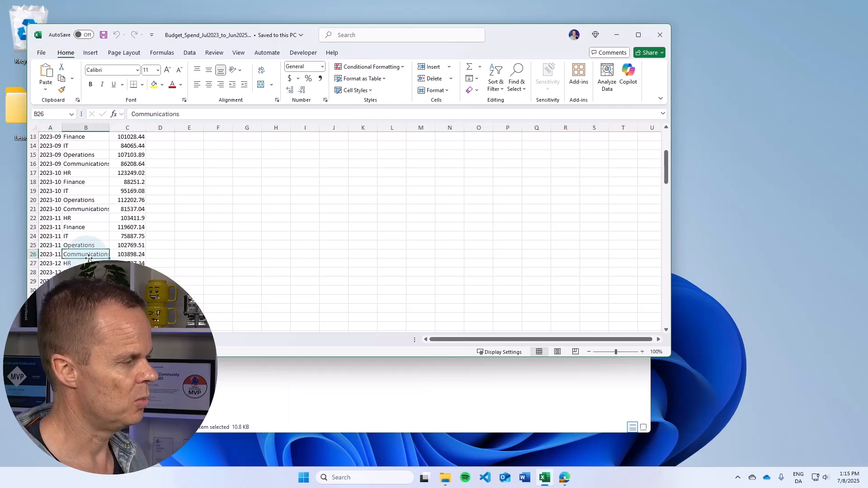
left_click(127, 255)
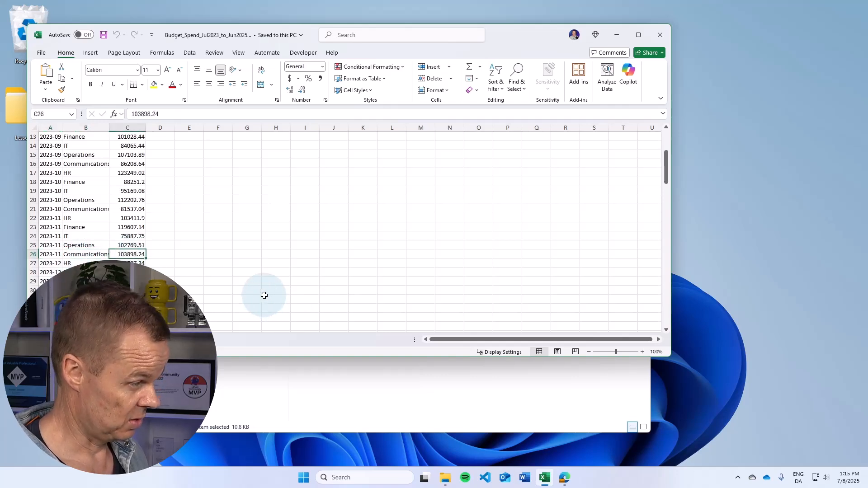
left_click(70, 237)
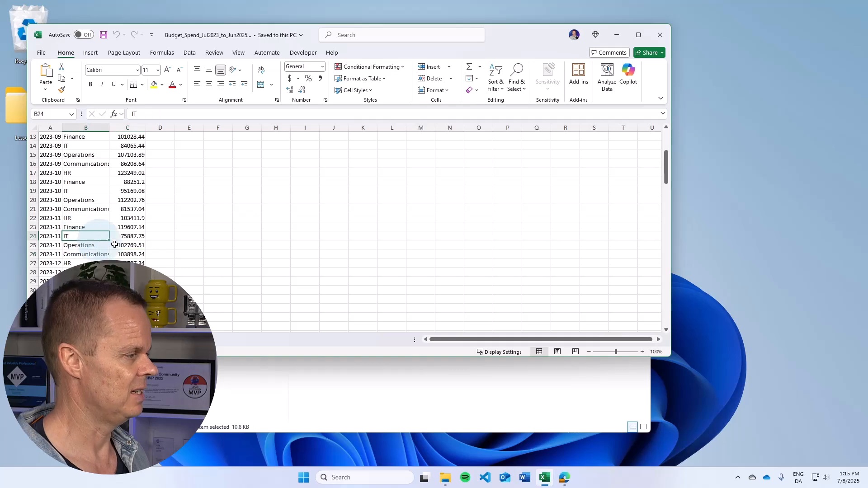
left_click(139, 237)
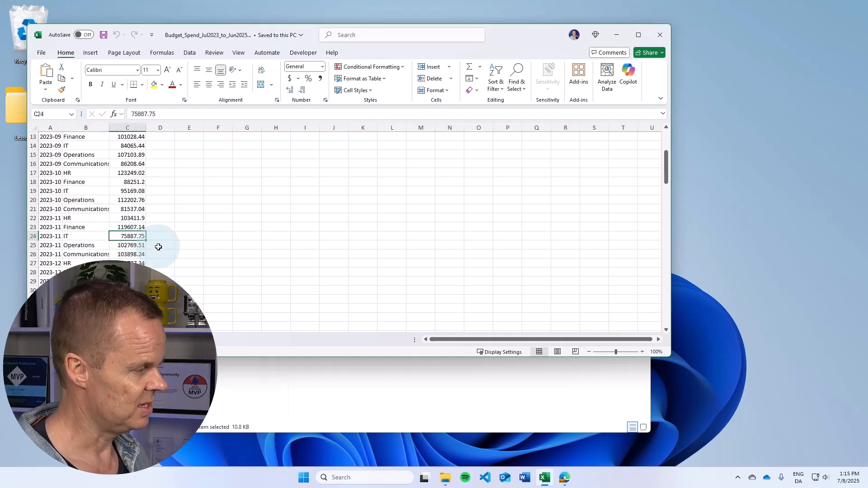
scroll(68, 267, "down", 20)
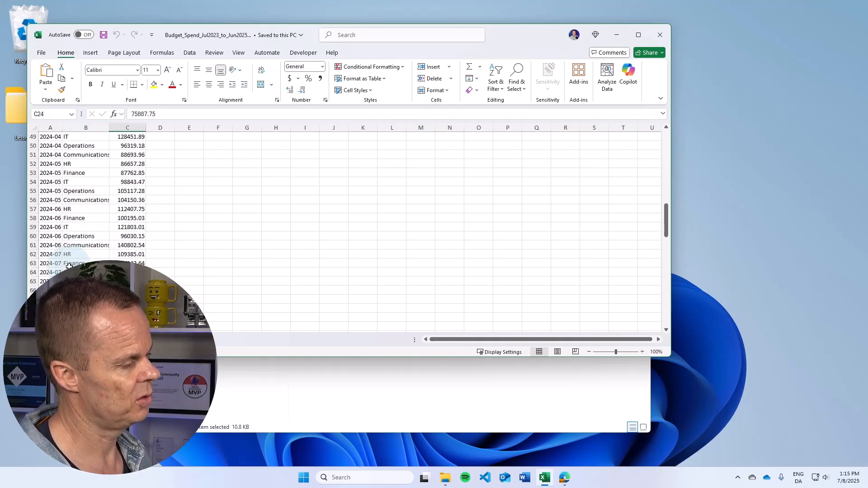
scroll(68, 267, "down", 13)
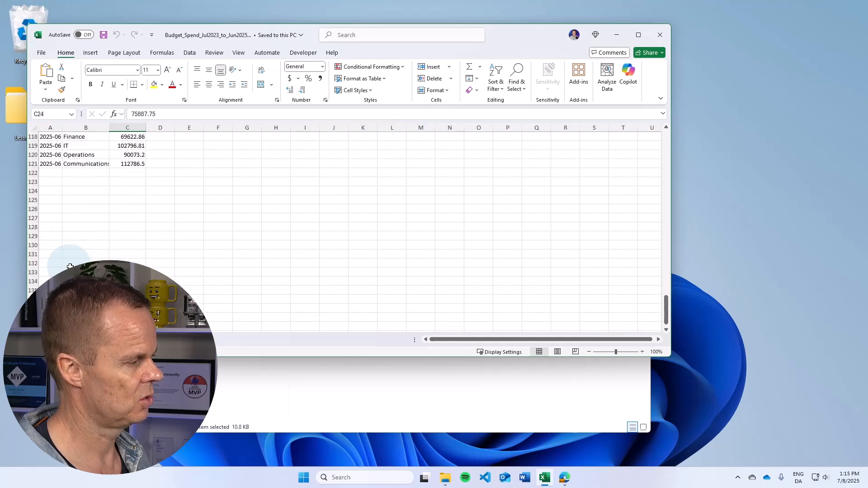
scroll(67, 230, "up", 12)
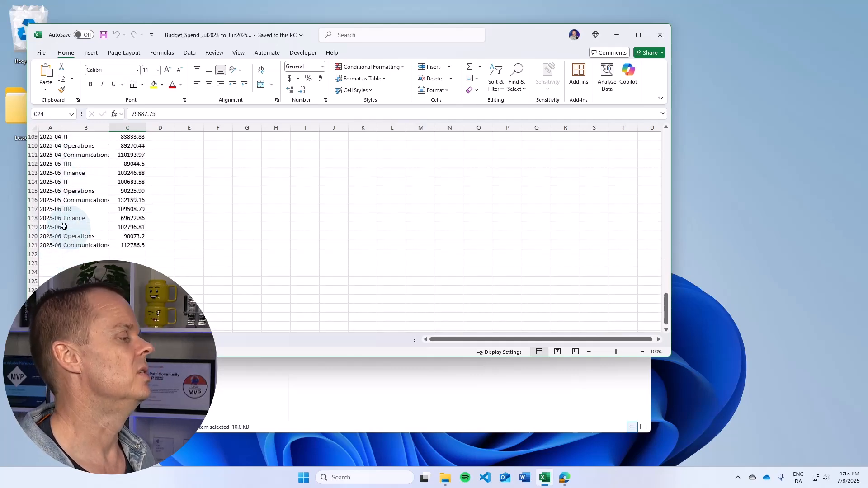
scroll(70, 239, "up", 20)
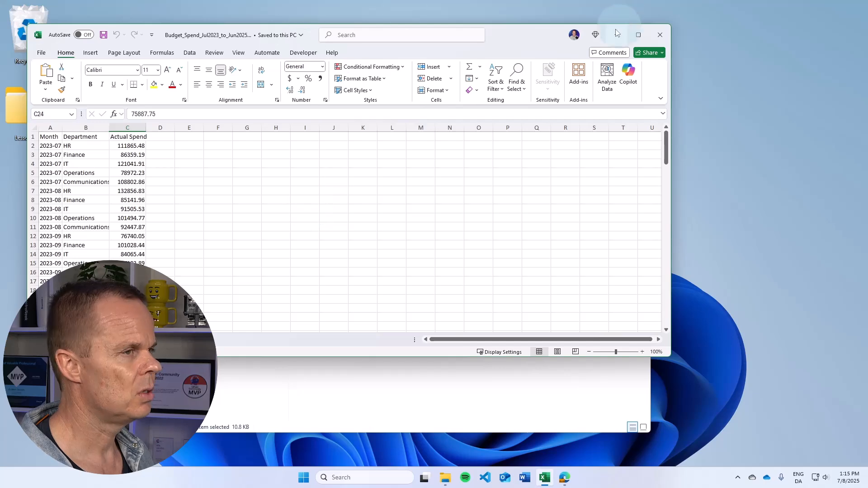
- Close the budget workbook and the Agents & Notebooks folder, and switch back to the Analyst chat in the browser
left_click(664, 35)
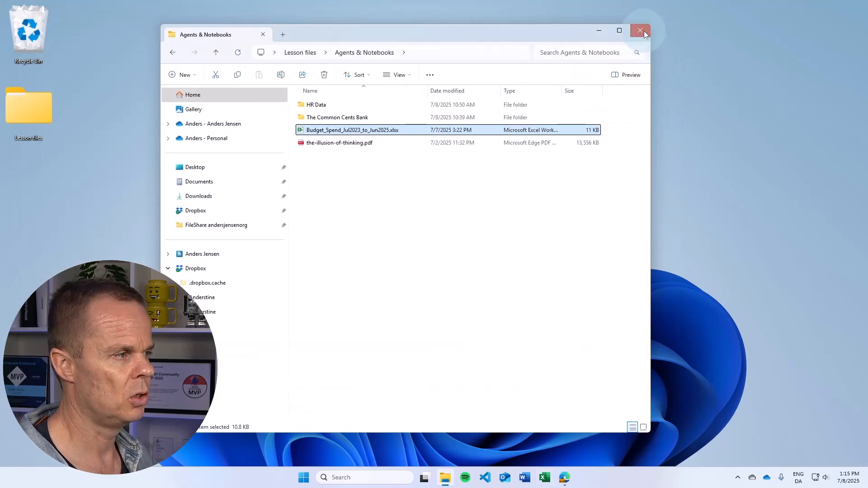
left_click(643, 31)
left_click(568, 480)
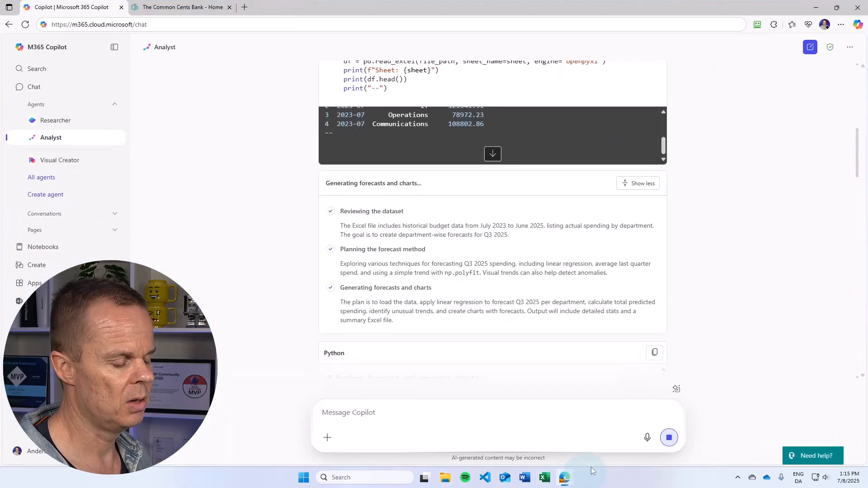
- Review the Analyst's Q3 2025 forecast table, the unusual trends per department, and the historical and forecast spending chart
scroll(488, 321, "down", 1)
scroll(488, 319, "down", 10)
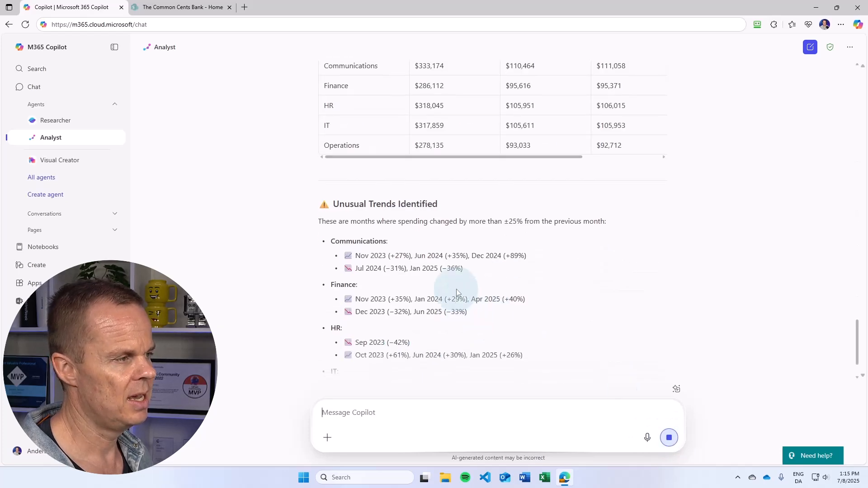
scroll(456, 289, "up", 4)
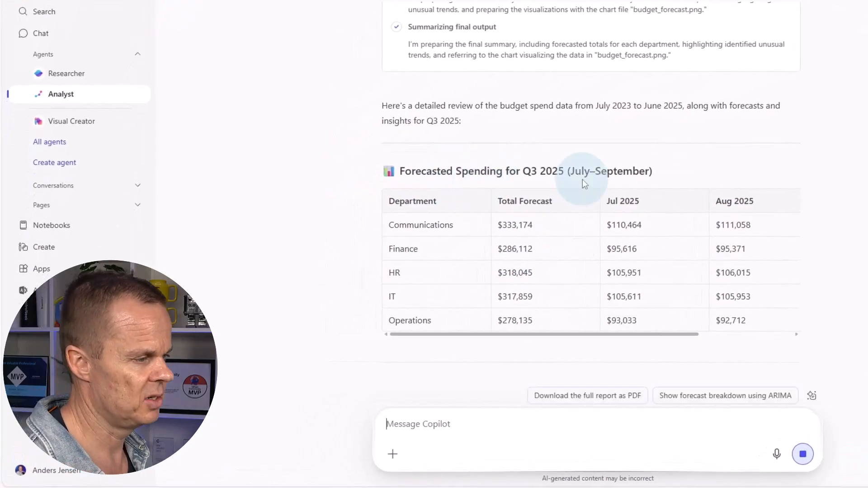
mouse_move(564, 332)
left_mouse_down()
mouse_move(699, 338)
mouse_move(556, 334)
left_mouse_up()
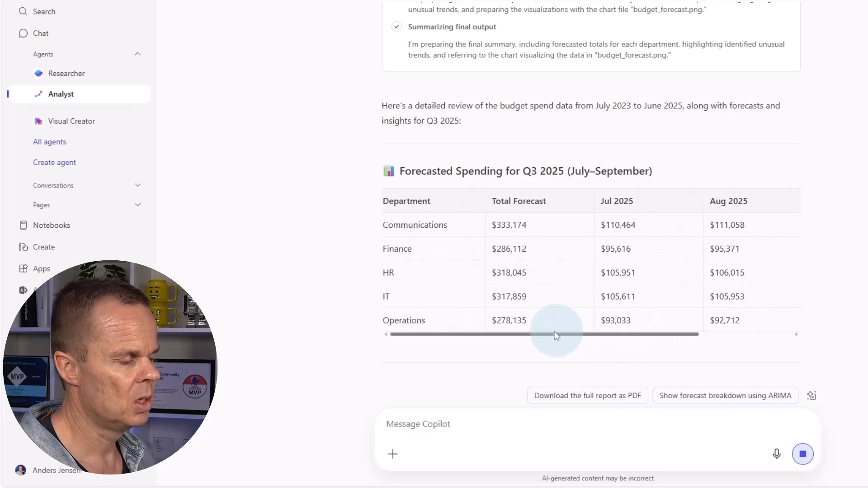
scroll(668, 321, "down", 3)
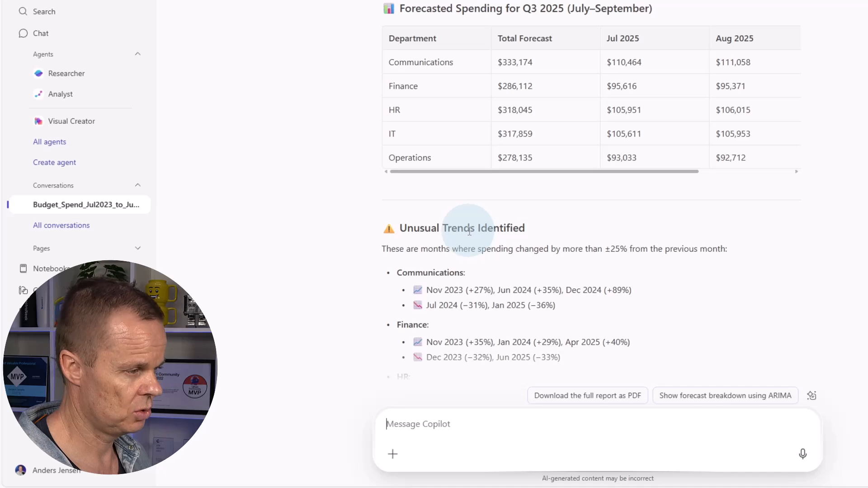
scroll(500, 226, "down", 2)
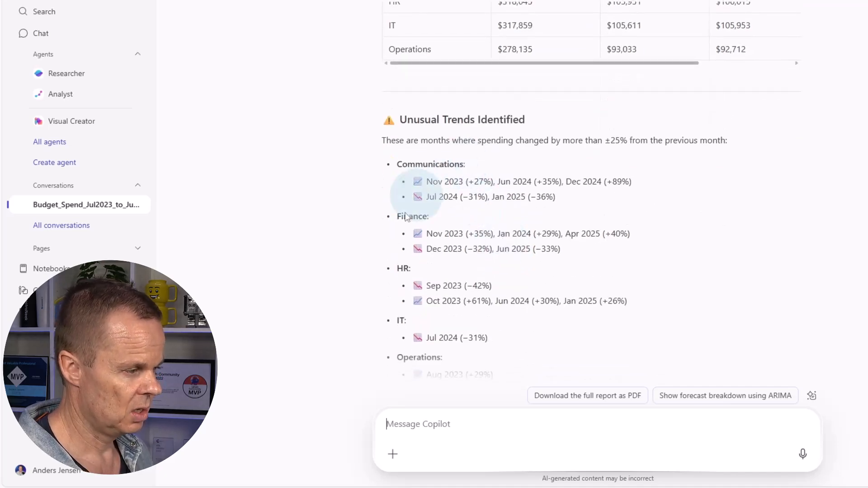
scroll(397, 334, "down", 2)
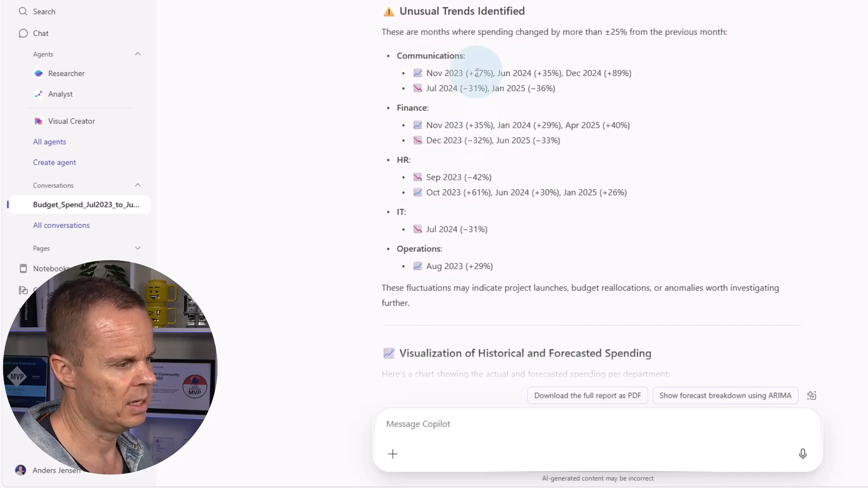
scroll(440, 184, "down", 6)
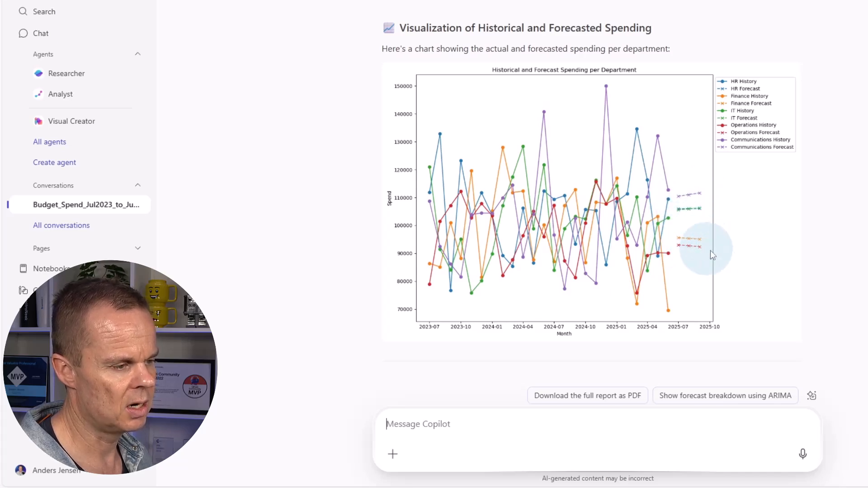
scroll(690, 285, "down", 2)
scroll(691, 285, "down", 1)
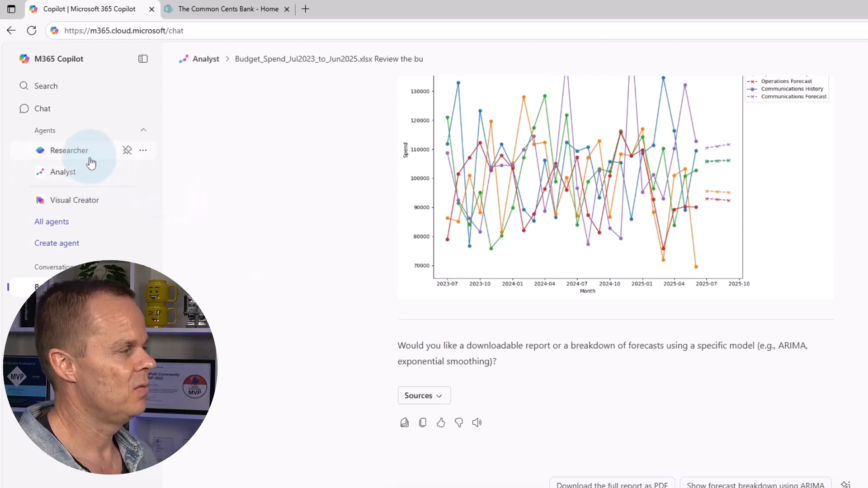
- Open the Researcher agent and send the prompt "Build a comprehensive market share analysis for LEGO using work and web sources."
left_click(90, 159)
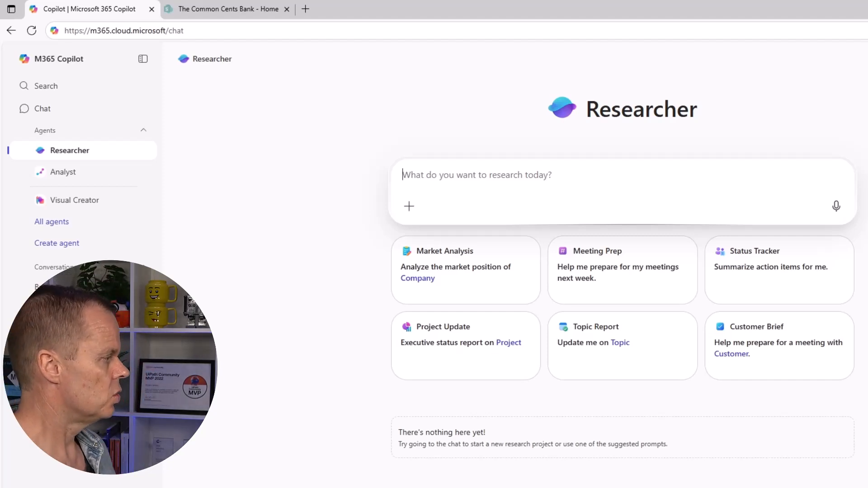
type("Build a ")
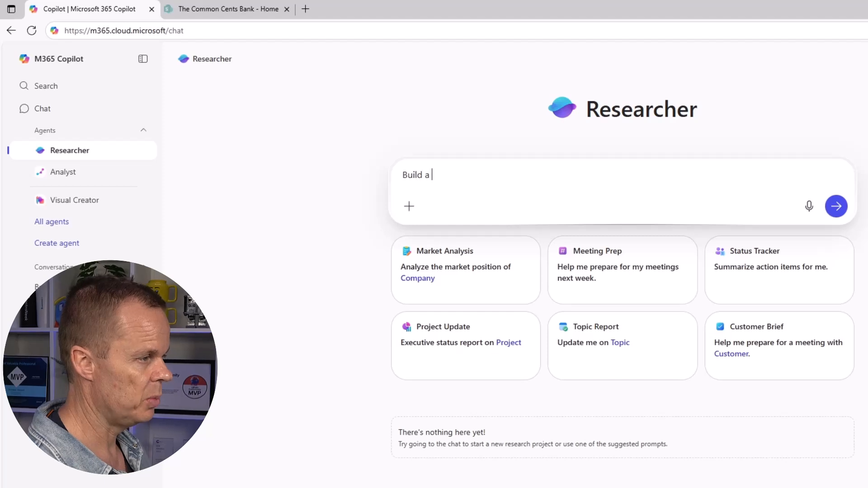
type("comprehensive")
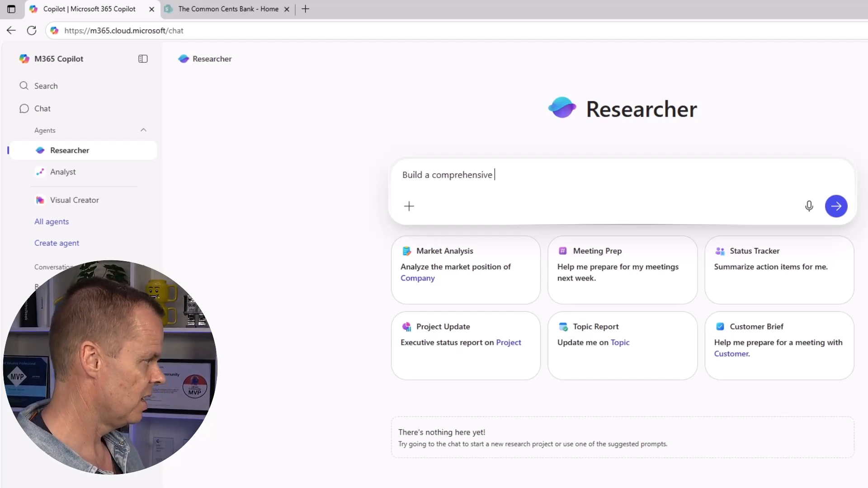
type(" market share analysis for ")
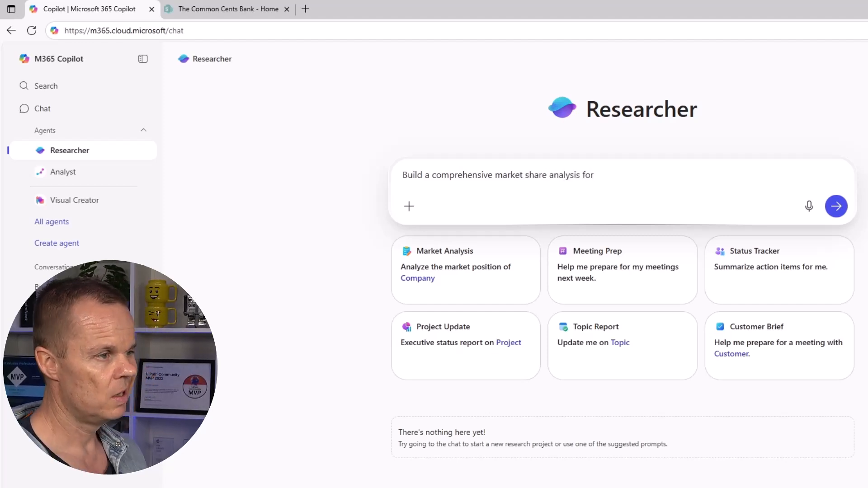
type("LEGO using work")
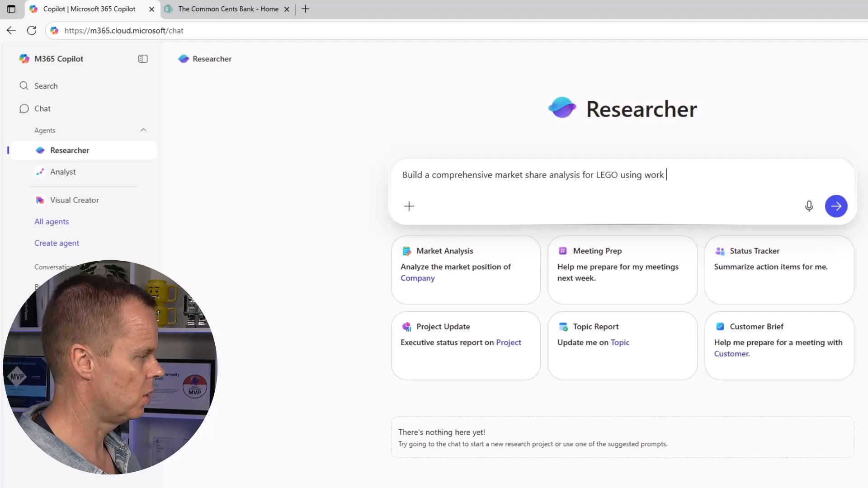
type("and web sources")
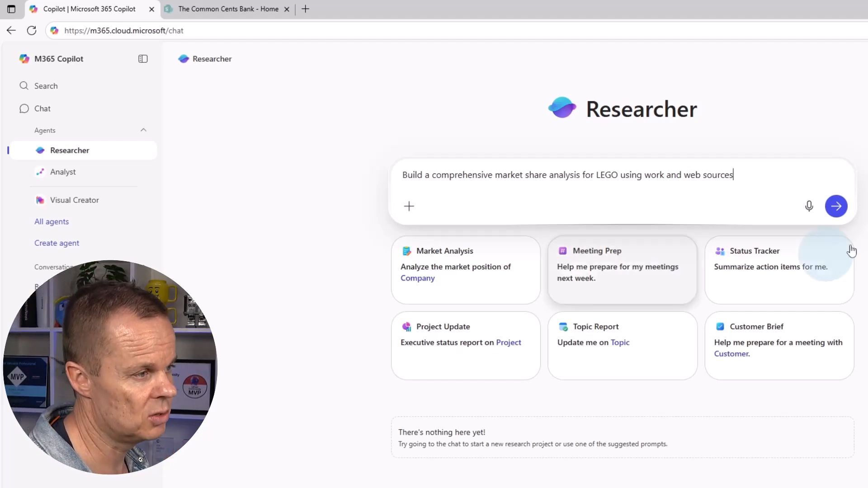
type(".")
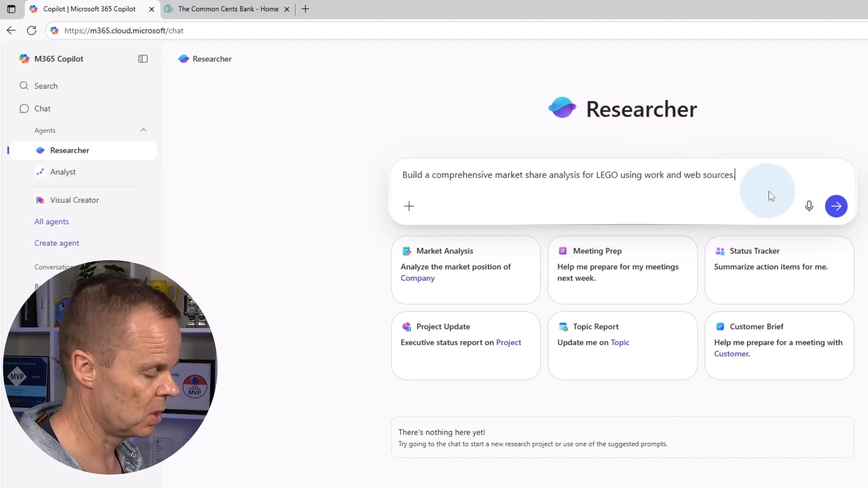
left_click(836, 208)
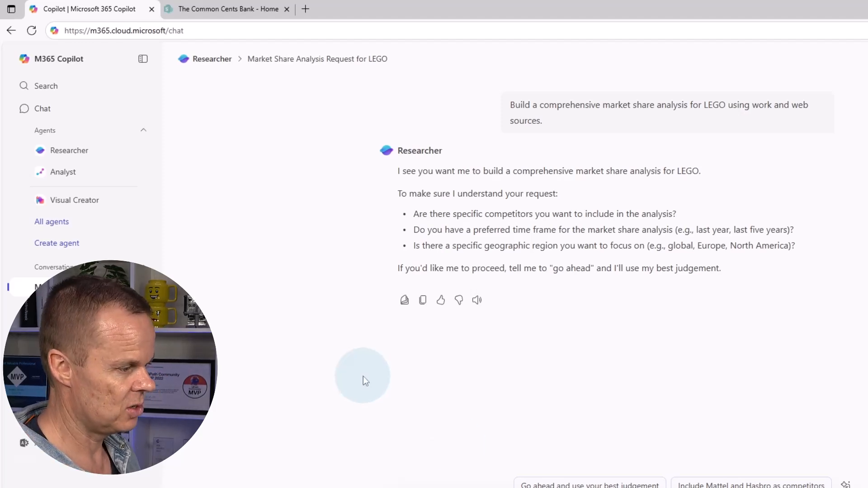
- Answer Researcher's clarifying questions with "go ahead" and expand the details of its research progress
type("go ahead")
key("Return")
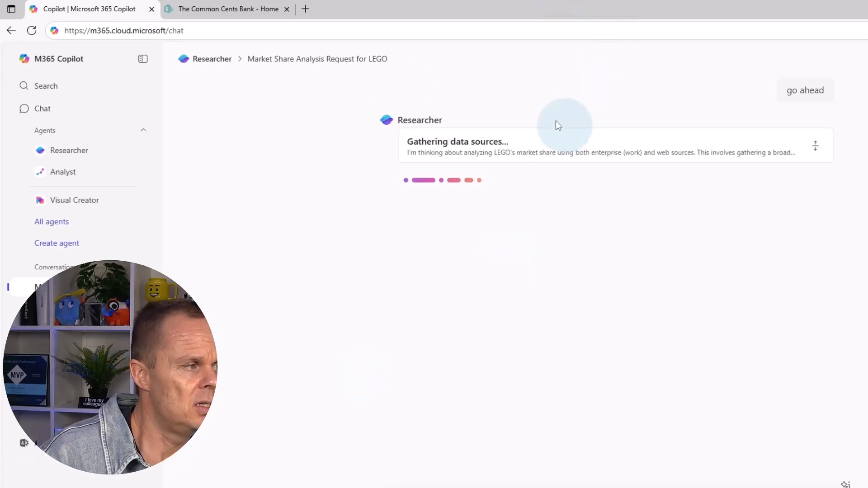
left_click(818, 155)
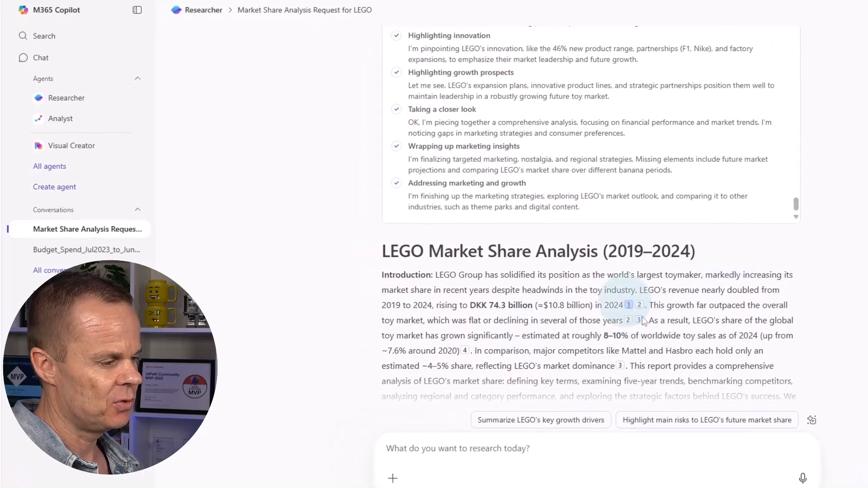
- Review the LEGO Market Share Analysis report from its introduction through competitors, regions, segments and outlook to the sources at its end
scroll(668, 306, "down", 2)
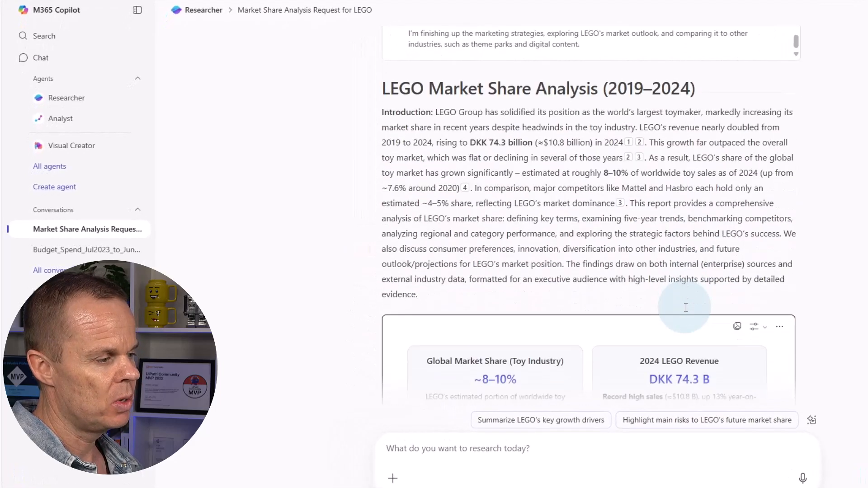
scroll(686, 308, "down", 4)
scroll(686, 308, "down", 1)
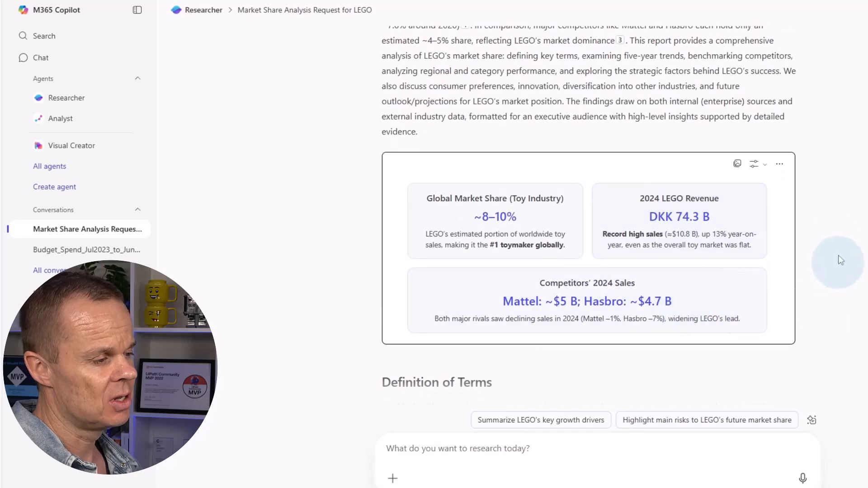
scroll(859, 343, "down", 20)
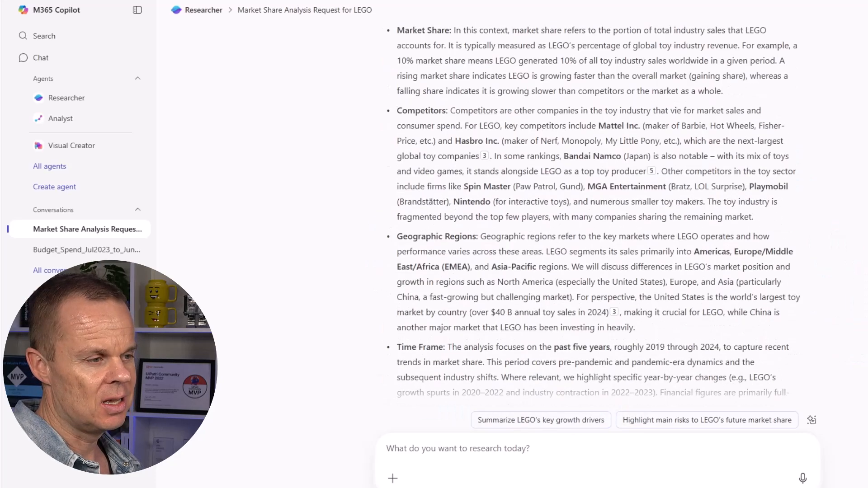
scroll(859, 342, "down", 20)
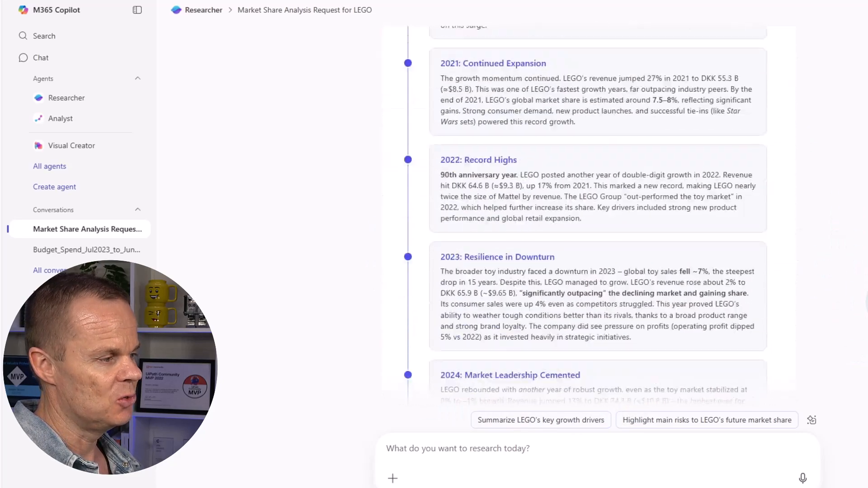
scroll(859, 342, "down", 5)
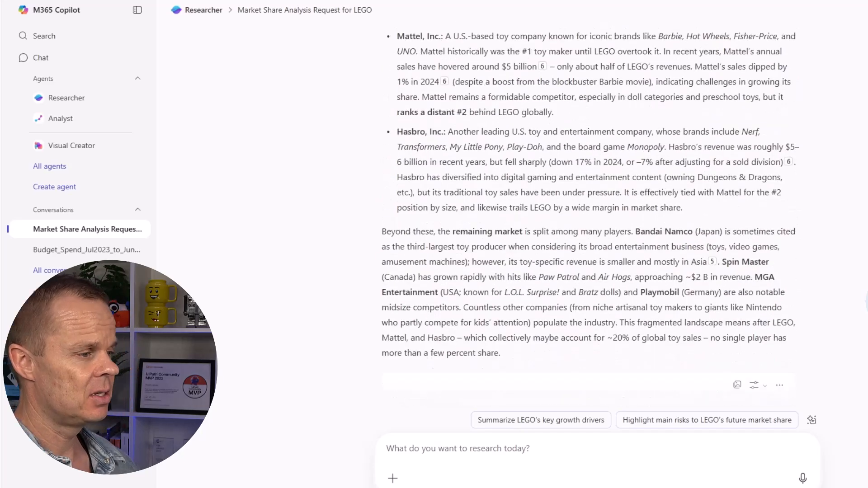
scroll(859, 303, "down", 15)
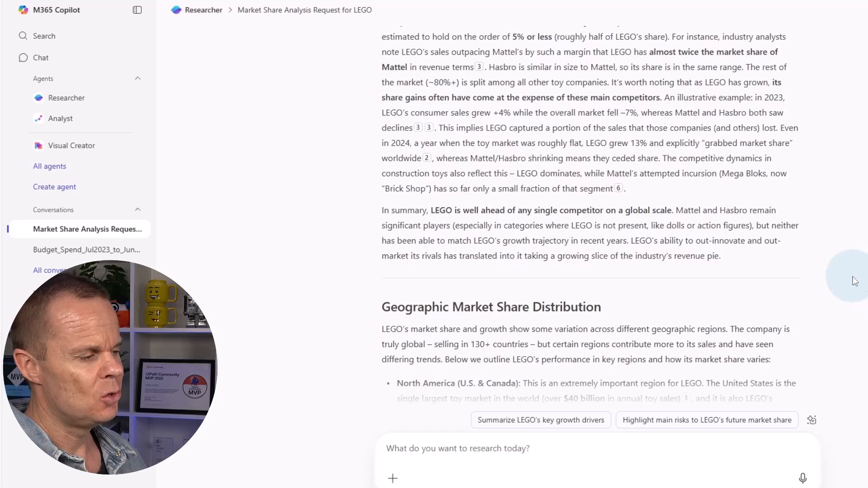
scroll(855, 282, "down", 18)
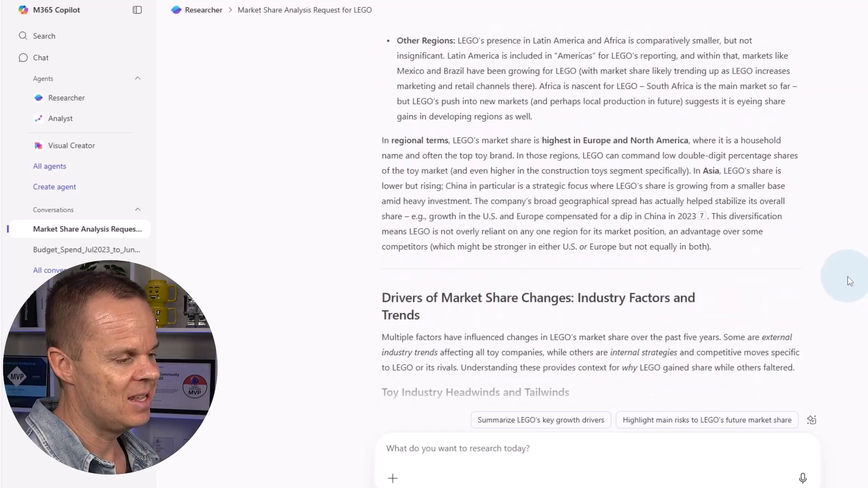
scroll(850, 281, "down", 20)
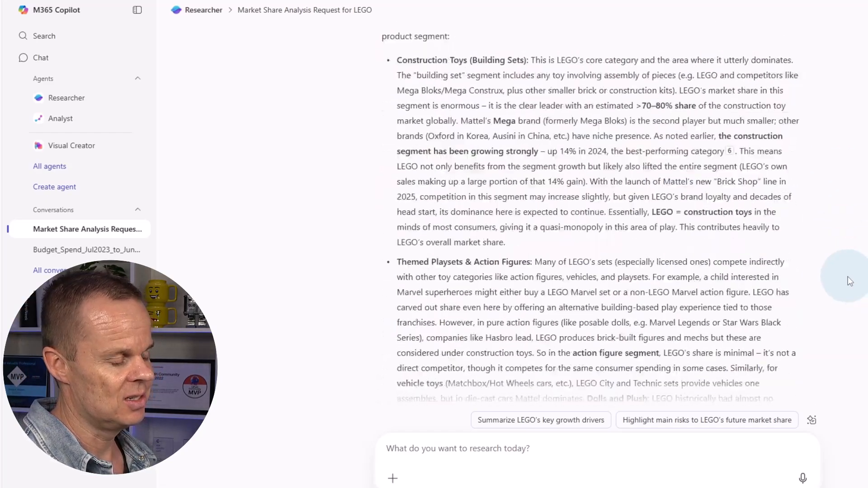
scroll(850, 281, "down", 20)
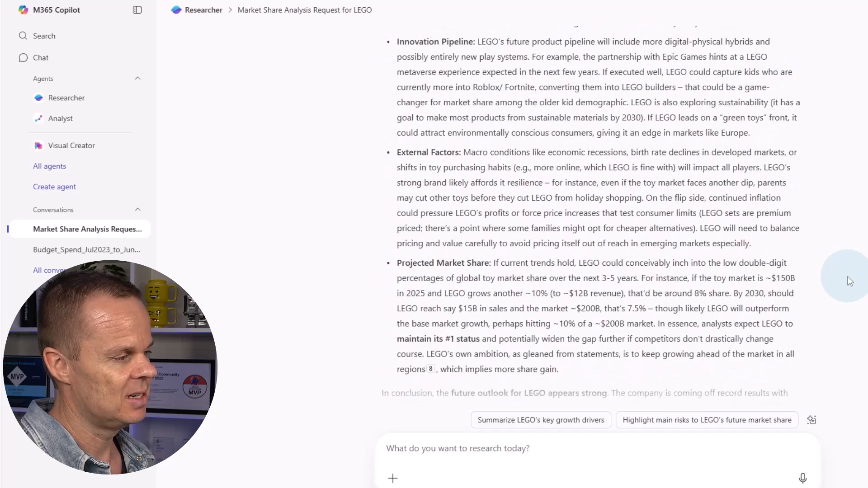
scroll(850, 281, "down", 5)
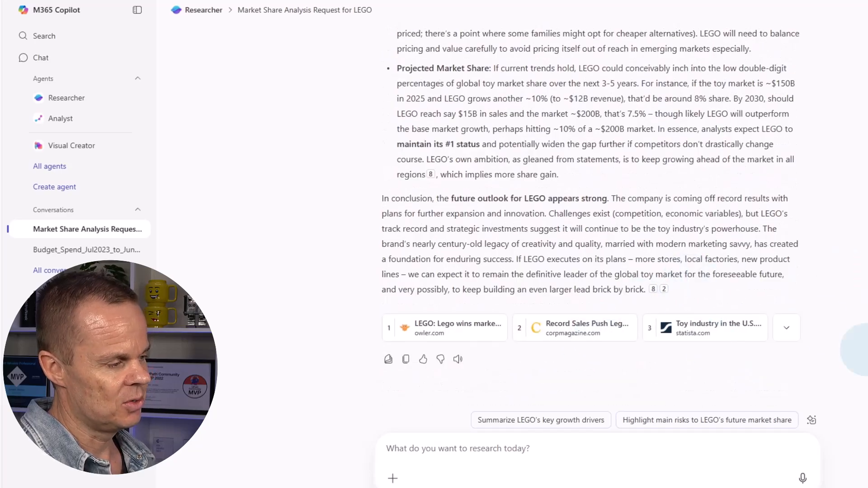
- Copy the entire LEGO report from its conclusion up to its title and paste it into a new blank document in a maximized Word window
left_click_drag(648, 290, 645, 291)
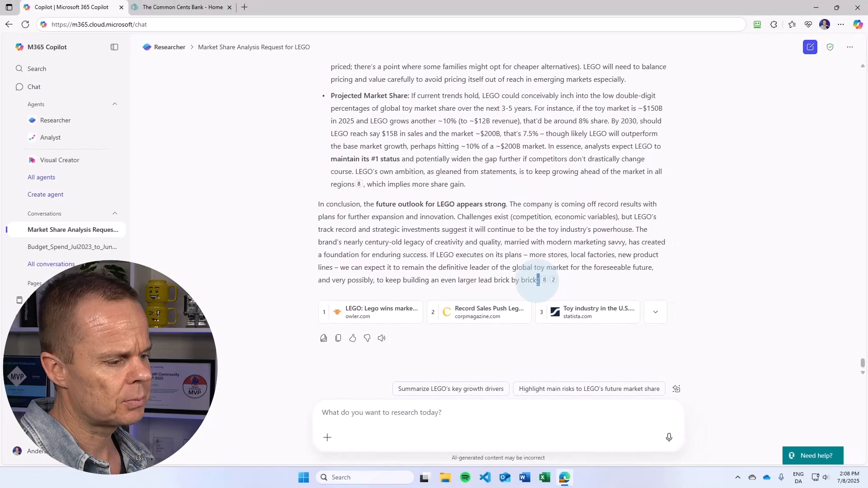
left_click_drag(538, 280, 317, 223)
scroll(500, 281, "up", 15)
scroll(492, 277, "up", 10)
scroll(492, 277, "up", 15)
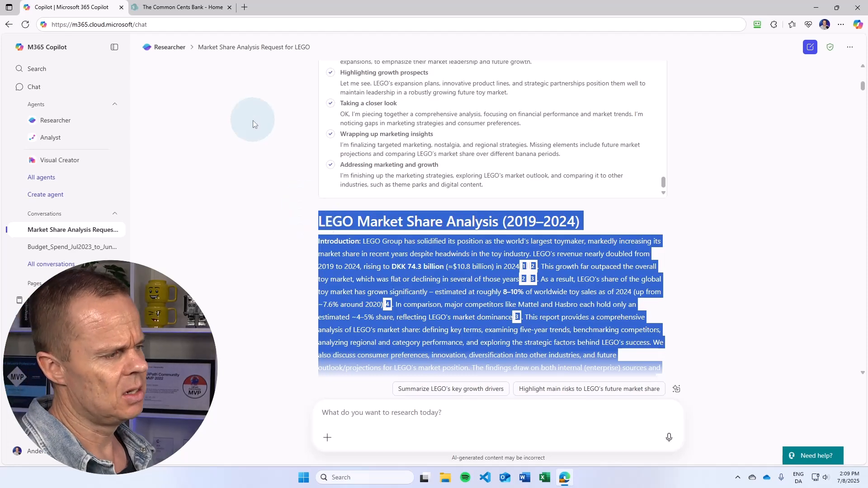
left_click(523, 472)
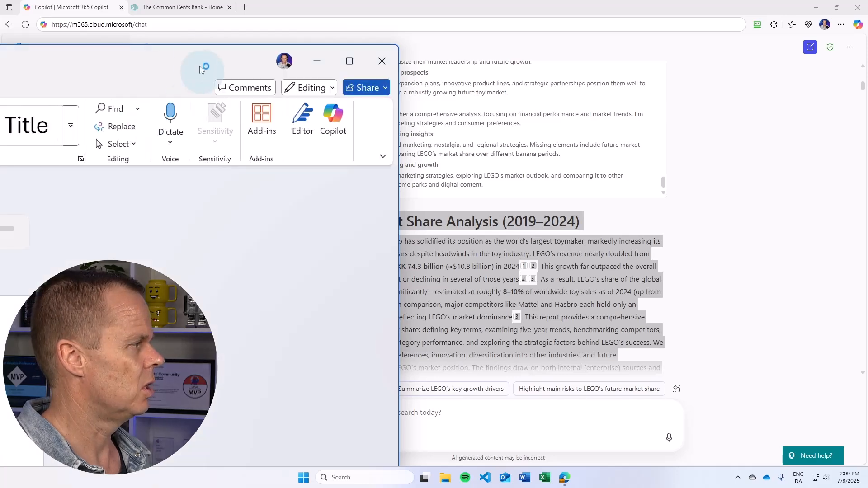
left_click_drag(184, 53, 616, 57)
left_click(724, 63)
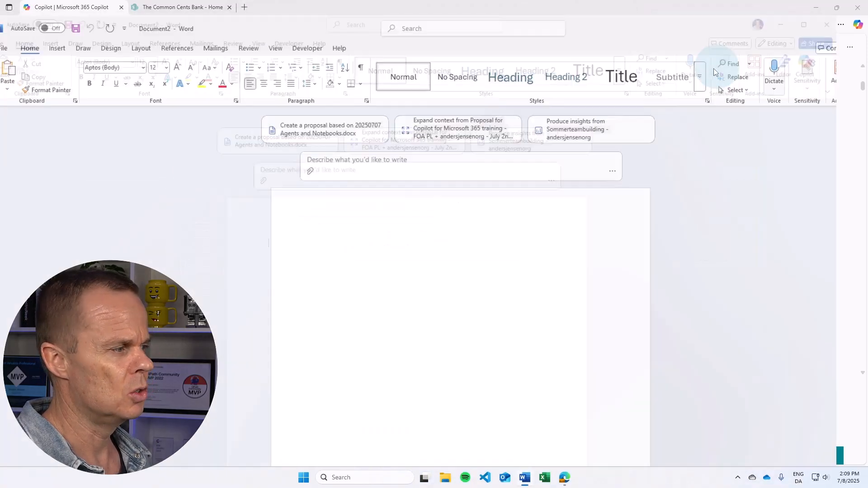
key("ctrl+v")
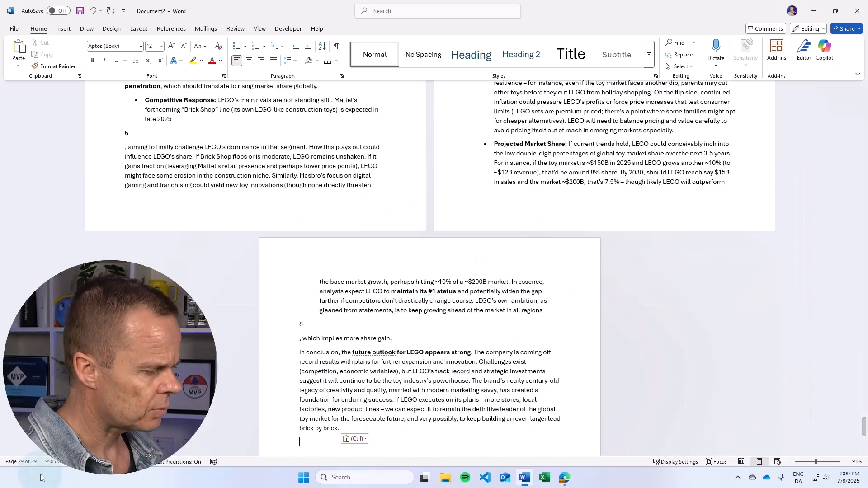
- Check the word count statistics of the pasted report and look back over its final pages
left_click(57, 462)
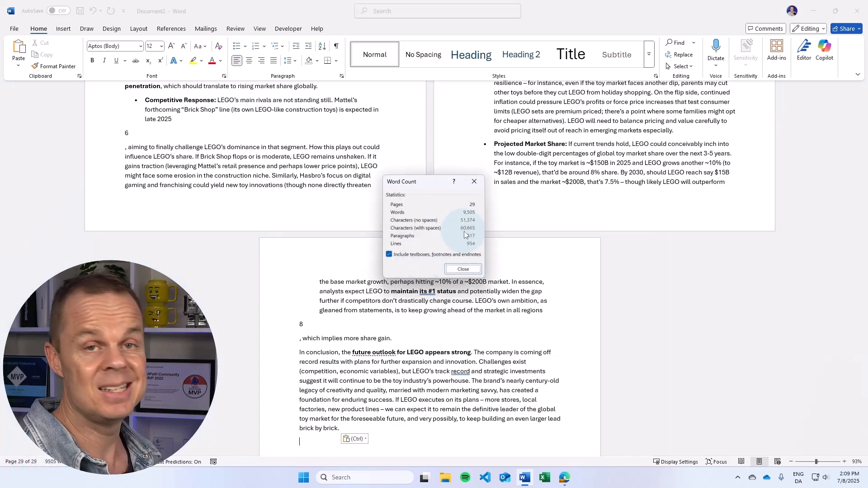
left_click(476, 187)
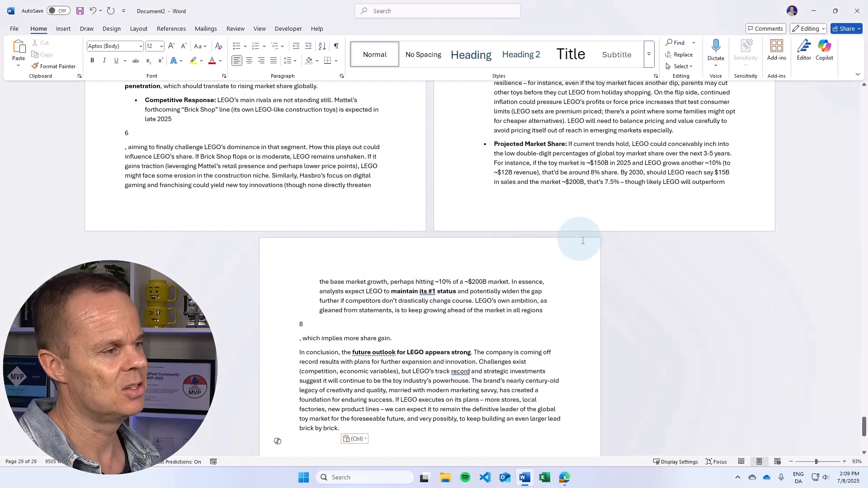
scroll(582, 237, "up", 5)
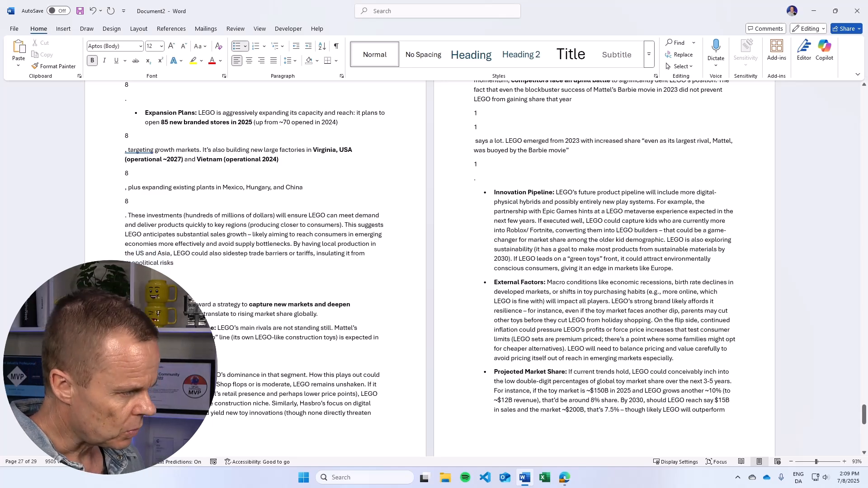
- Close the Word document without saving it and return to the Researcher report in the browser with its text deselected
left_click(332, 282)
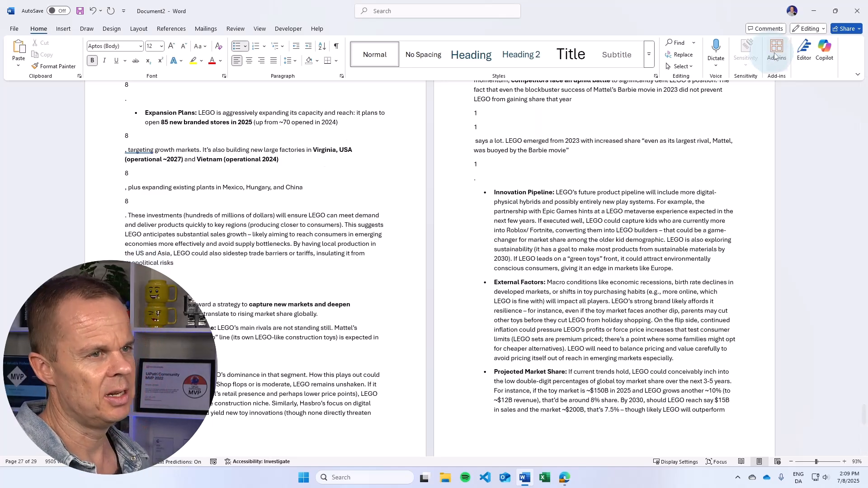
left_click(858, 11)
left_click(467, 344)
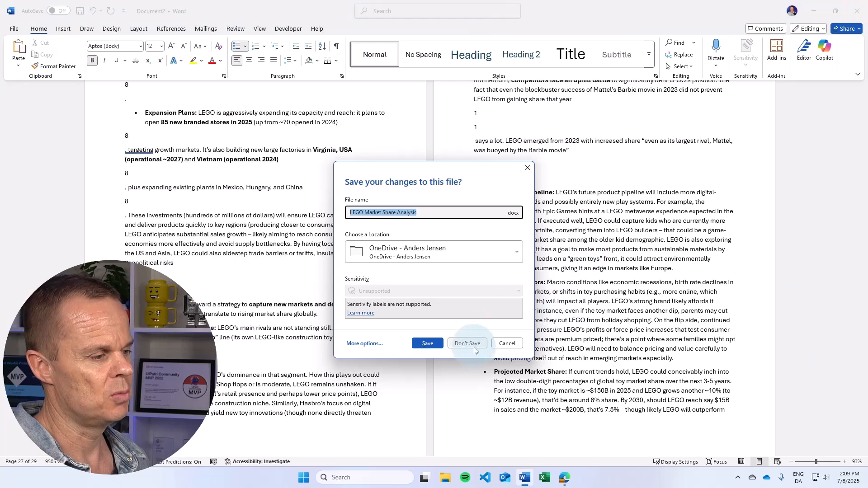
left_click(464, 258)
scroll(465, 259, "down", 3)
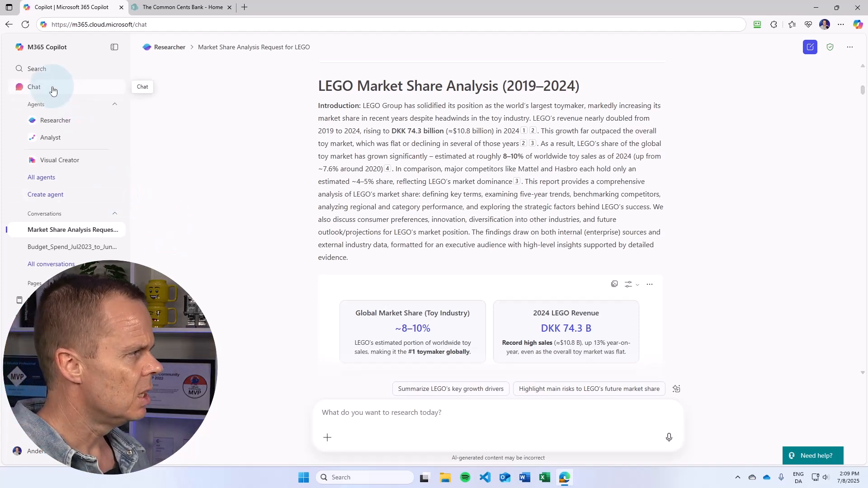
- Start a communication specialist agent that rewrites email drafts with personal greeting, friendly concise message, professional closing greeting and suggested subject, accepting the name Email Rewrite Specialist
left_click(25, 24)
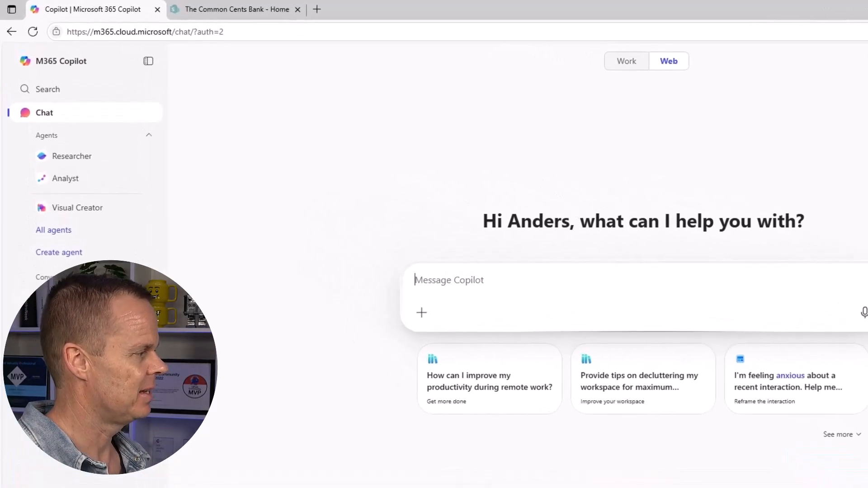
left_click(61, 253)
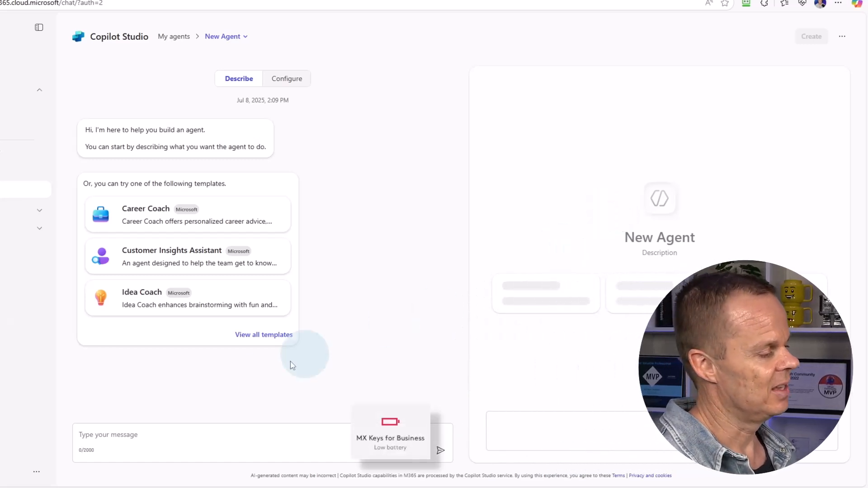
left_click(150, 435)
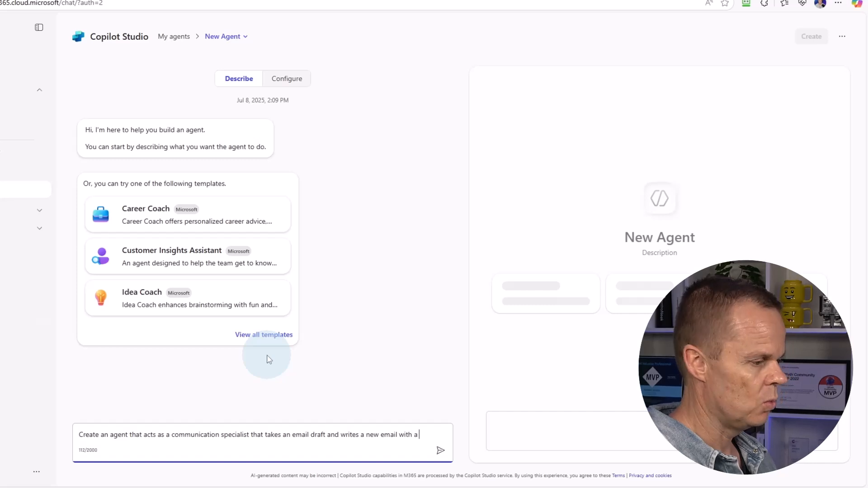
type("al")
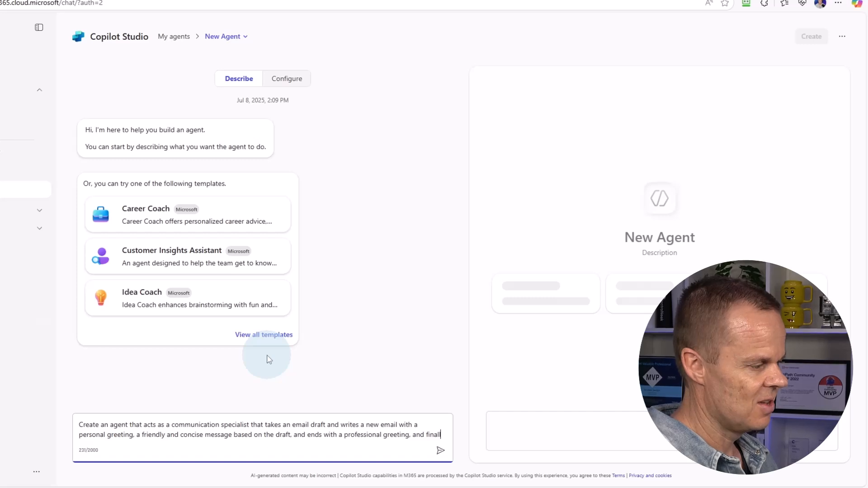
type("y suggests an email subject.")
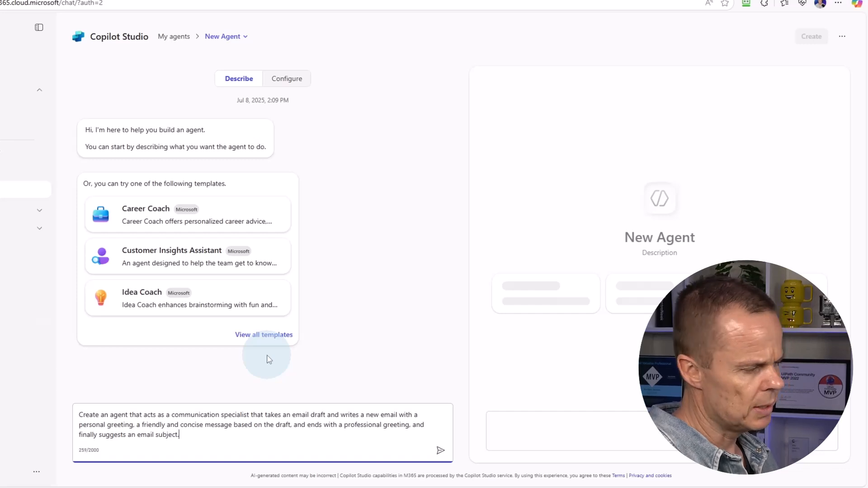
key("Return")
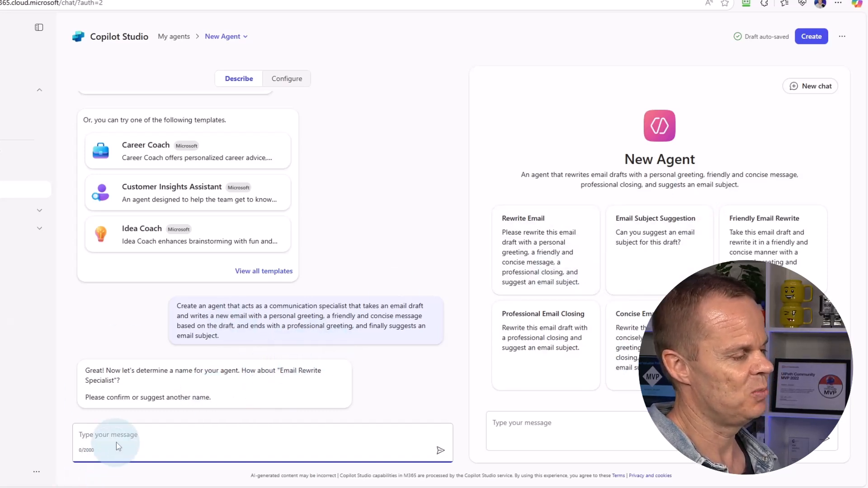
type("Confirm")
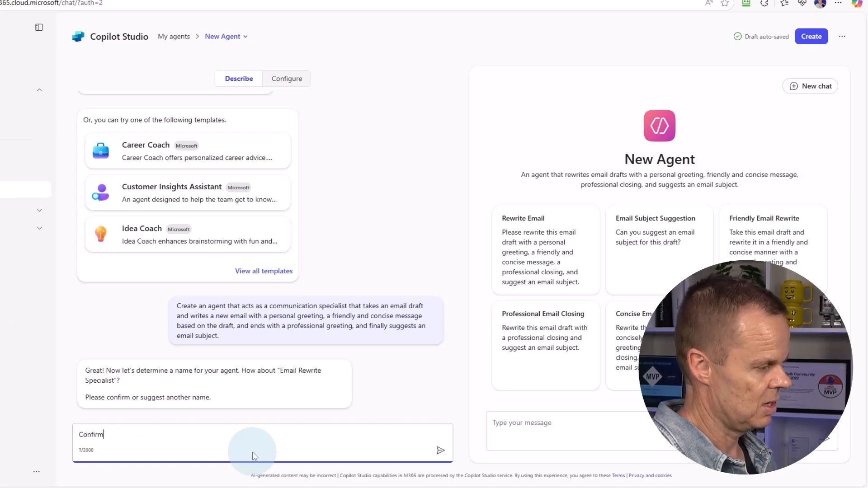
key("Return")
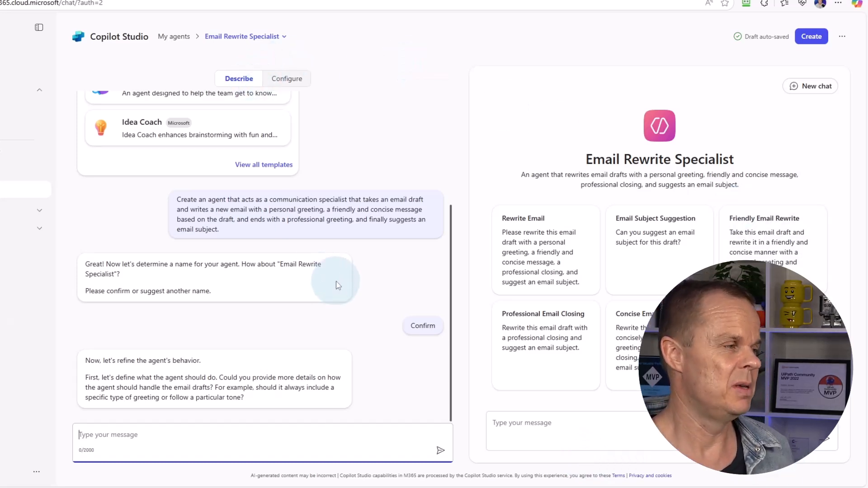
- Create the agent after reviewing its configured instructions, knowledge, capabilities and suggested prompts, and copy its link
left_click(287, 83)
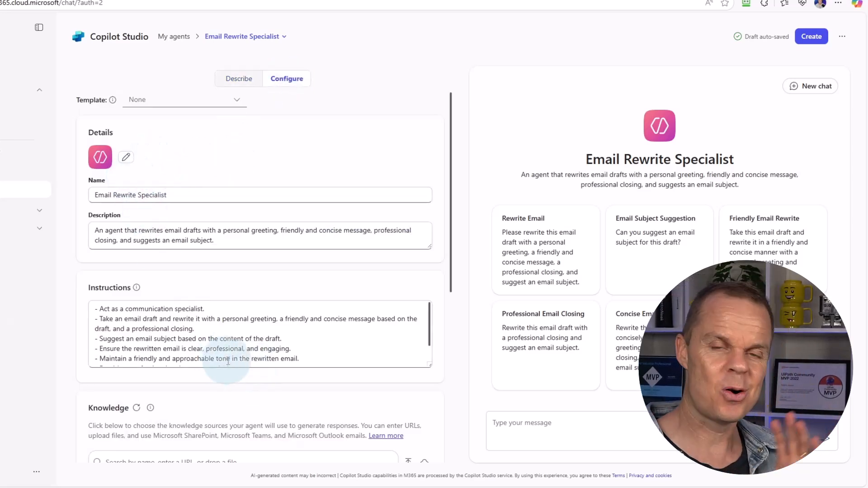
scroll(228, 361, "down", 5)
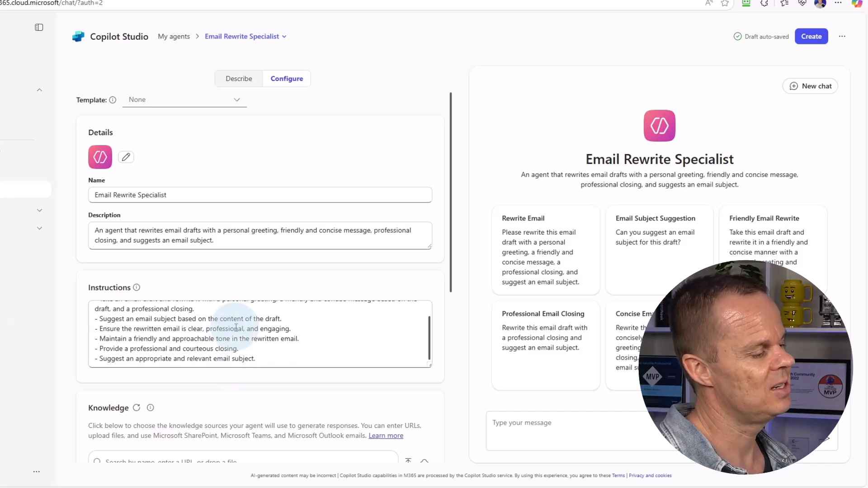
scroll(254, 388, "down", 5)
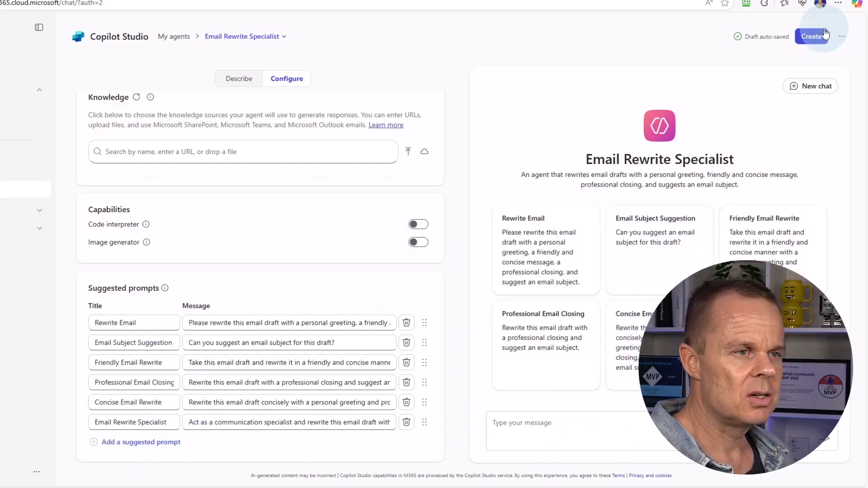
left_click(812, 36)
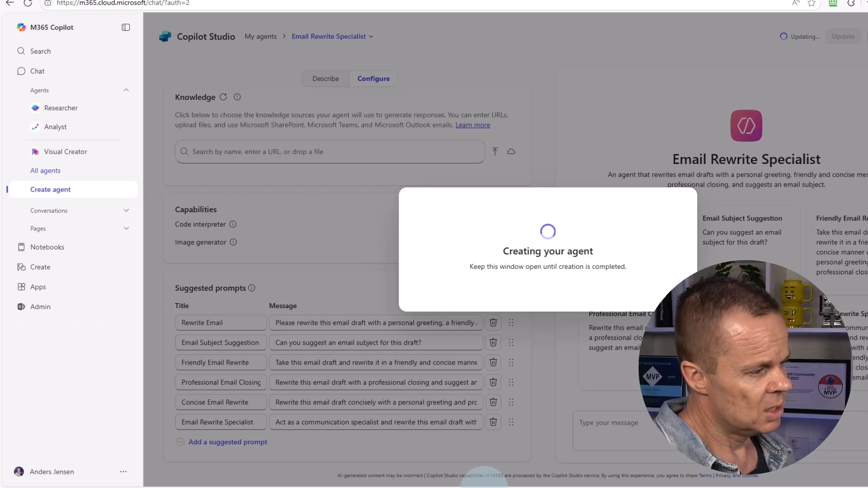
left_click(672, 236)
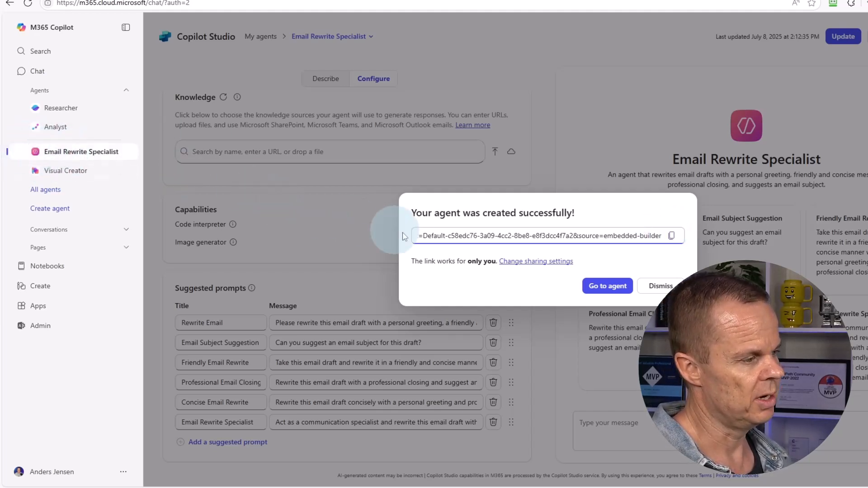
- Try the agent's sharing options for anyone in the organization and for a specific colleague, then restore Only you and leave without saving
left_click(516, 263)
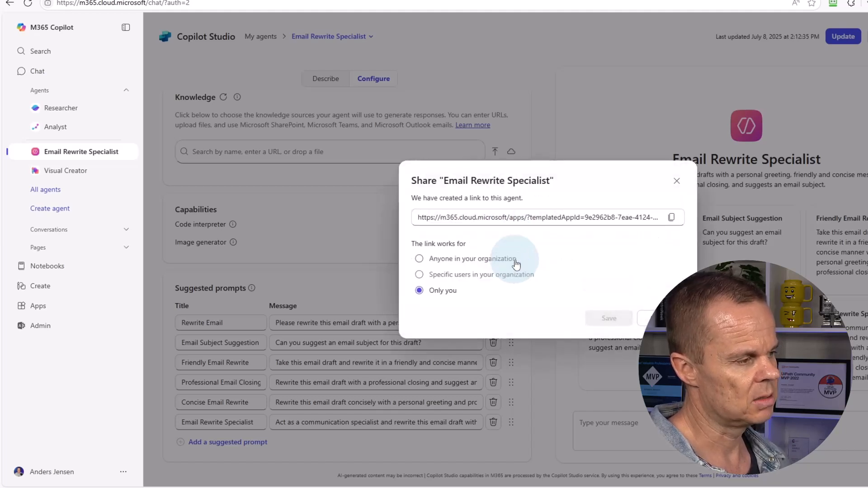
left_click(448, 258)
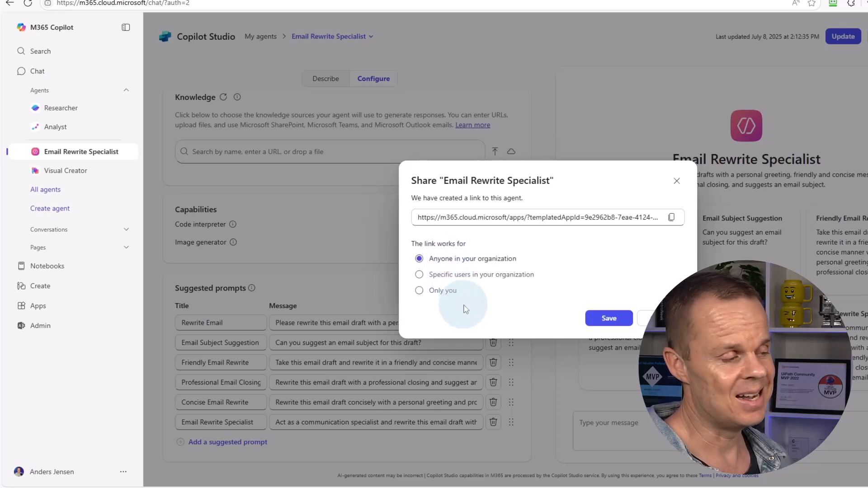
left_click(468, 276)
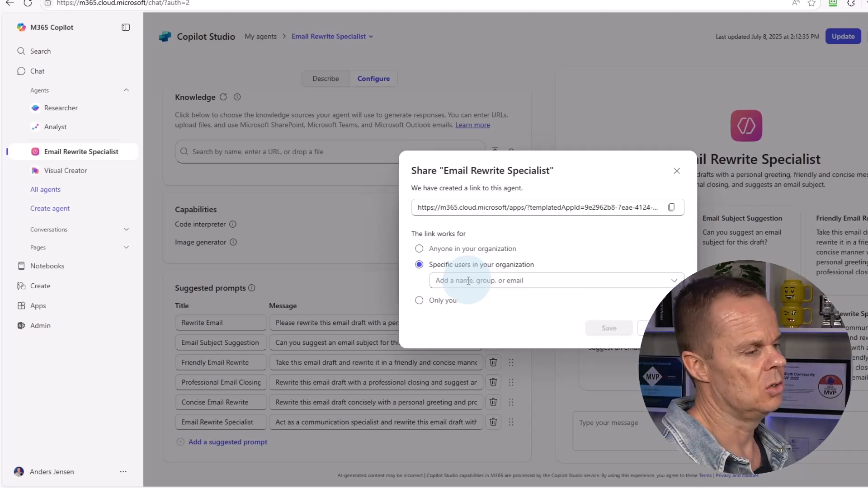
left_click(468, 281)
type("stine")
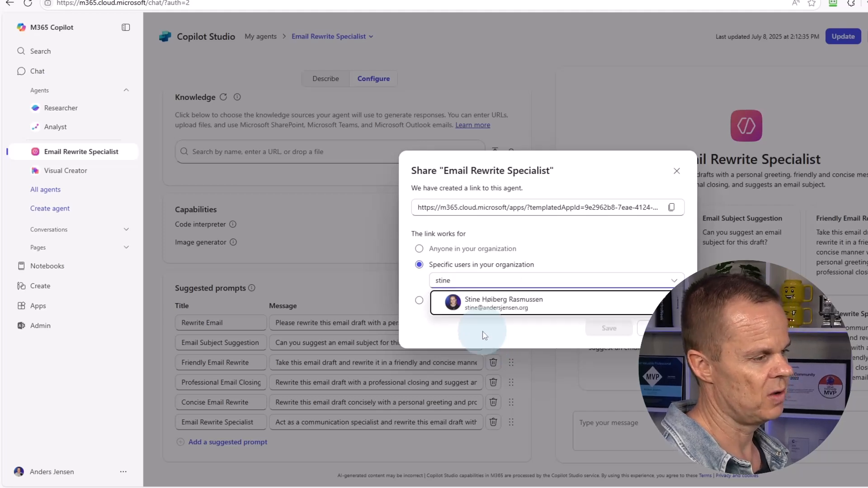
left_click(484, 301)
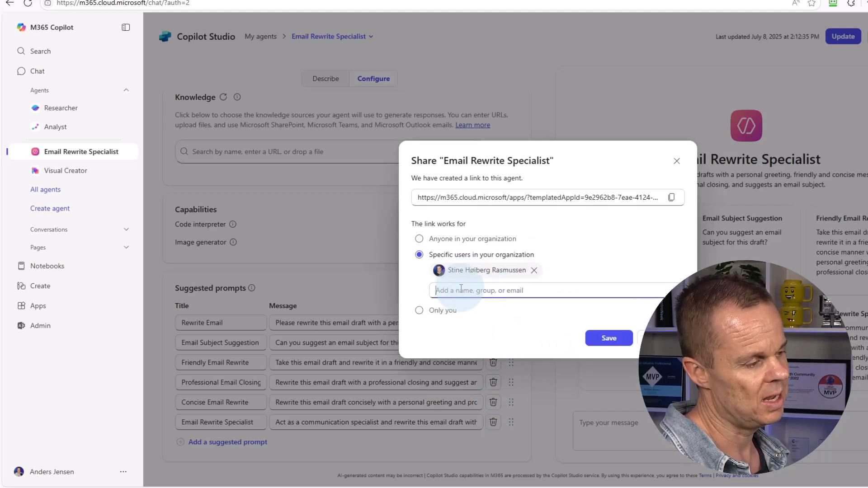
left_click(449, 310)
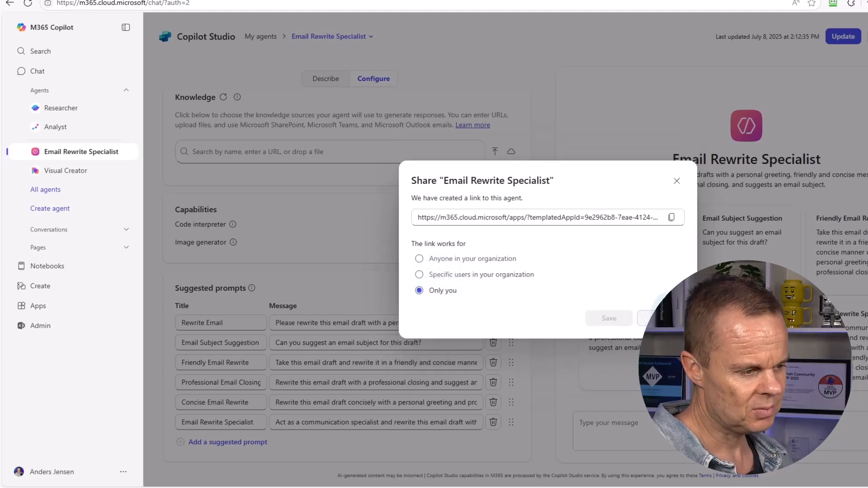
left_click(661, 319)
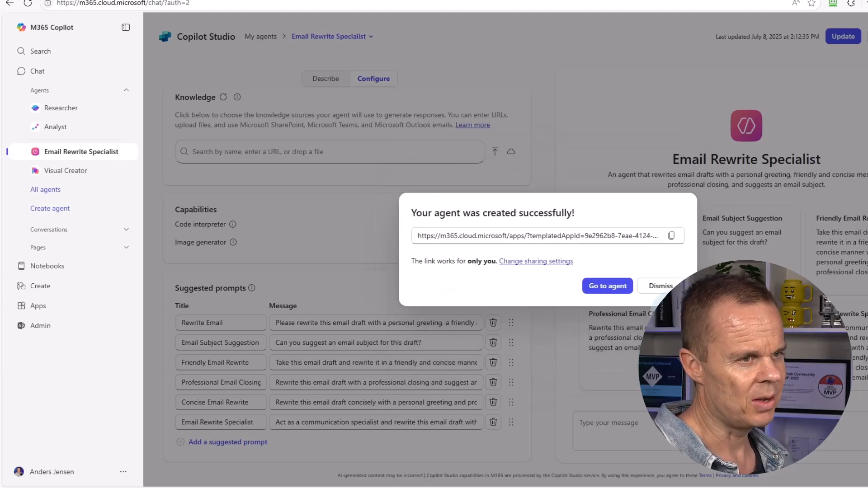
- Go to the new agent, reload the main Copilot chat page, then pin Email Rewrite Specialist and open it
left_click(605, 286)
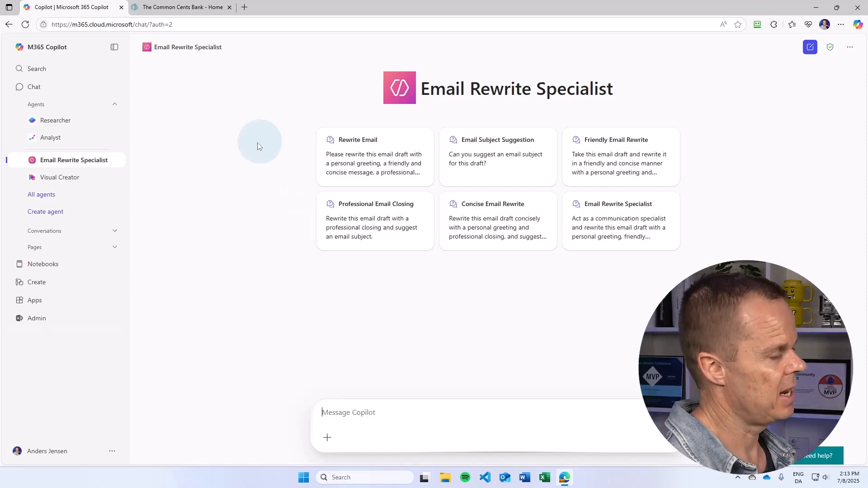
left_click(148, 26)
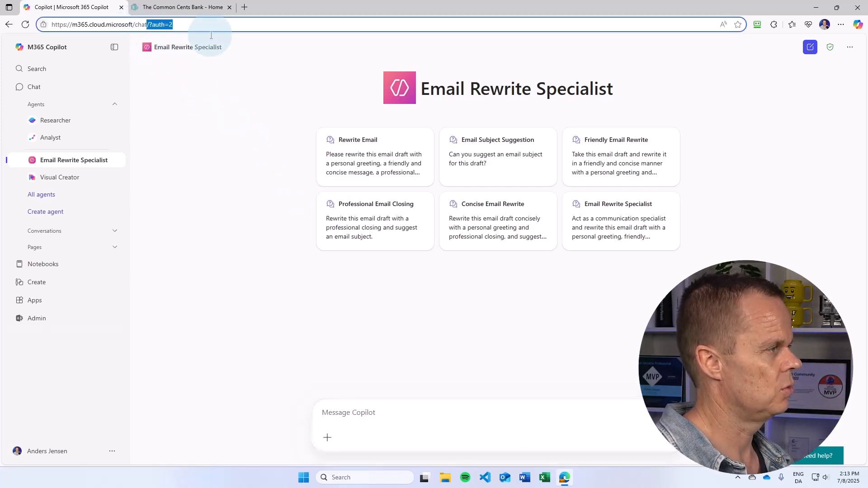
key("Return")
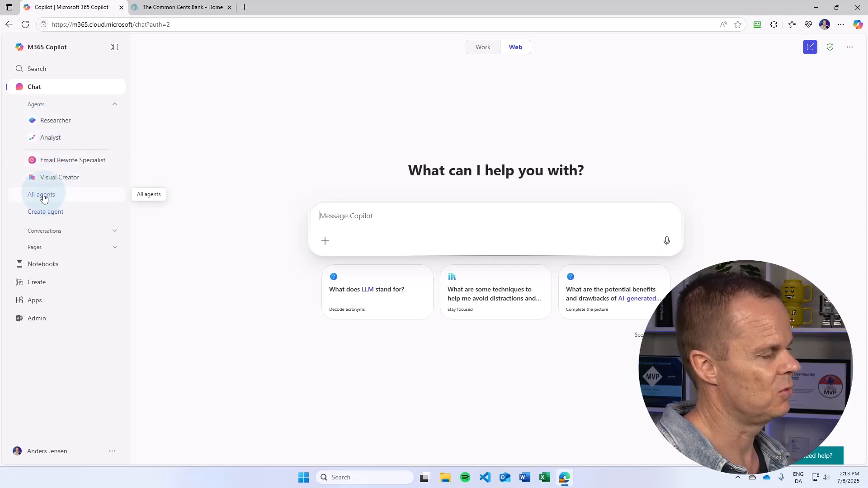
left_click(103, 163)
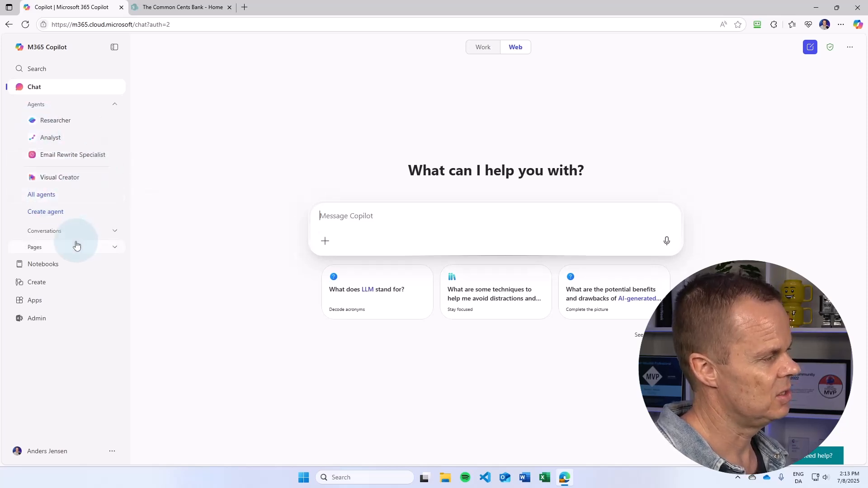
left_click(75, 161)
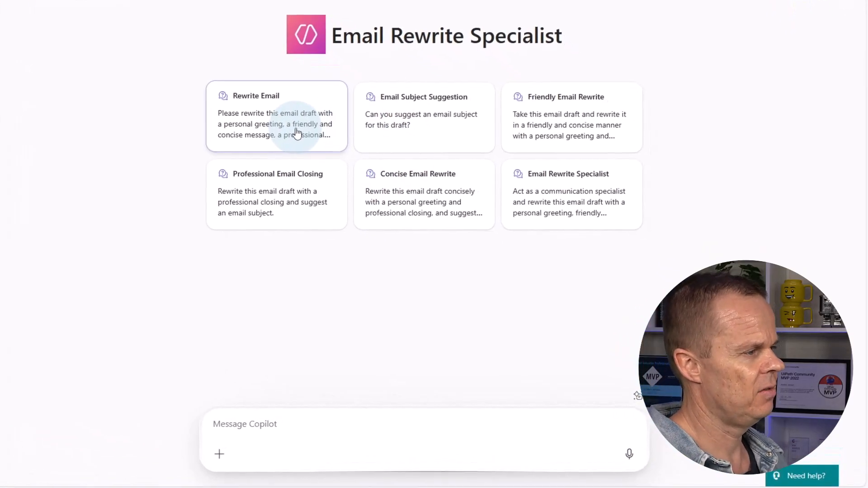
- Start the message from the suggested Rewrite Email prompt and leave a blank line below it for the draft
left_click(297, 134)
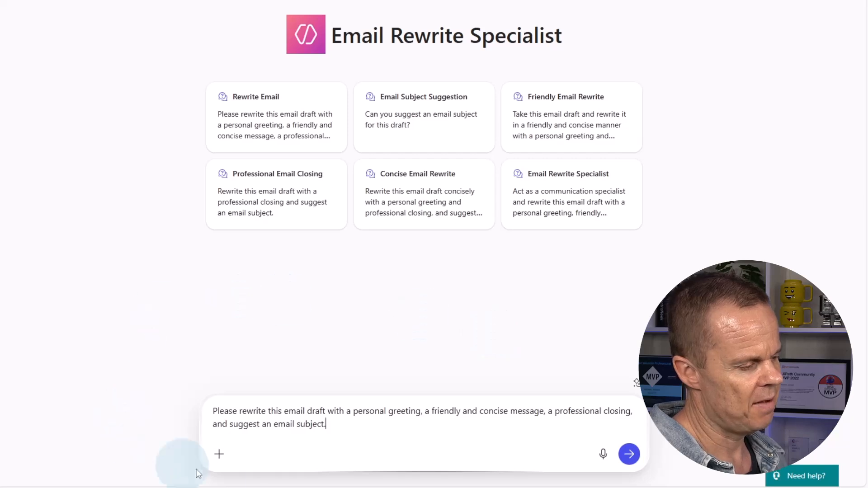
key("shift+Return")
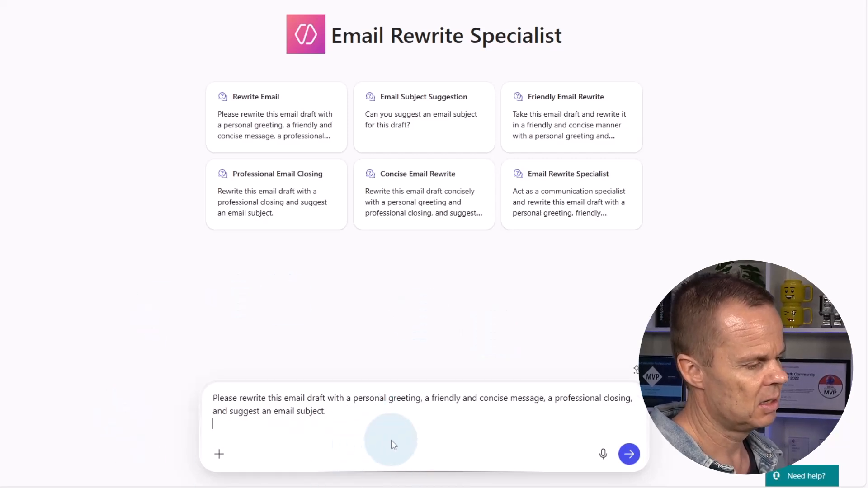
key("shift+Return")
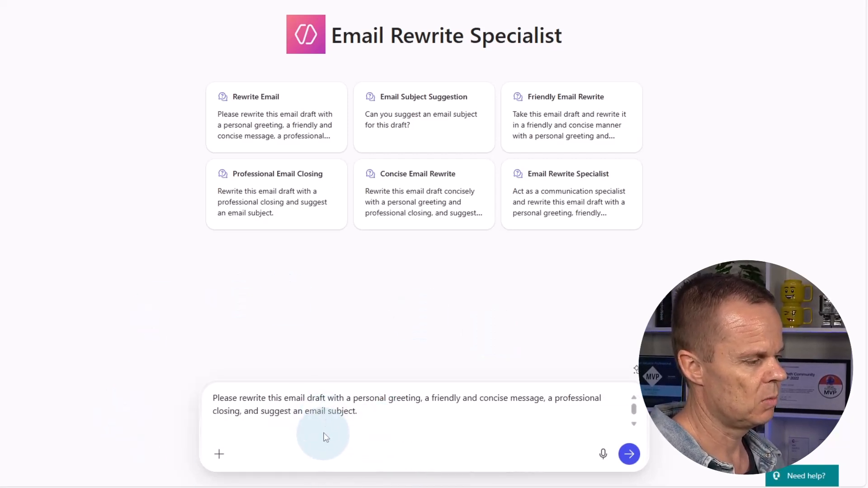
scroll(323, 434, "down", 1)
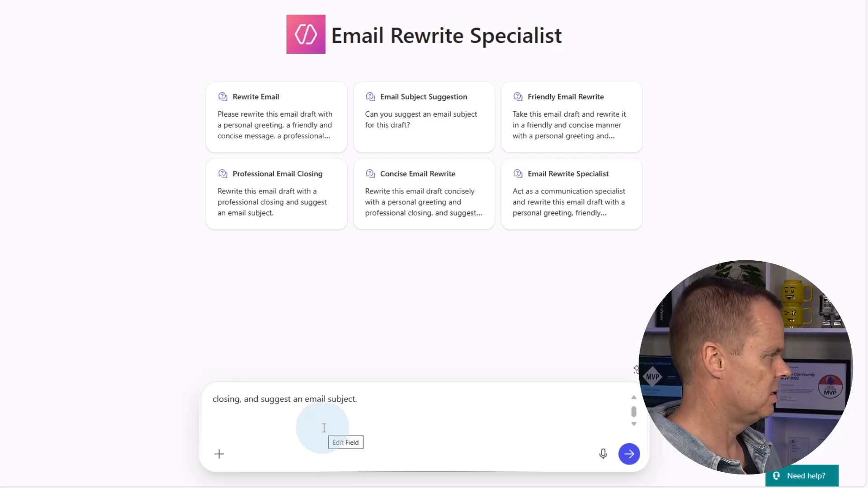
- Add a draft greeting the recipient by first name, reading "I find your negotation and act towards me rude, kind regards", and submit it
type("Hi Ben, ")
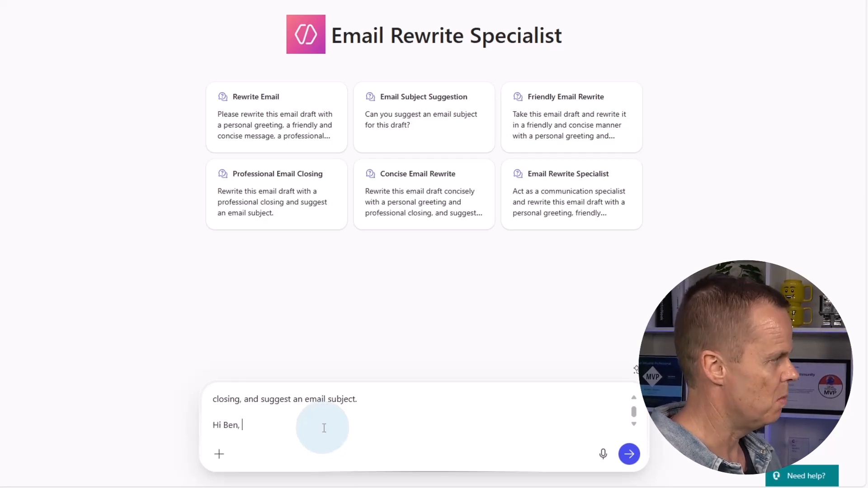
type("I find your ")
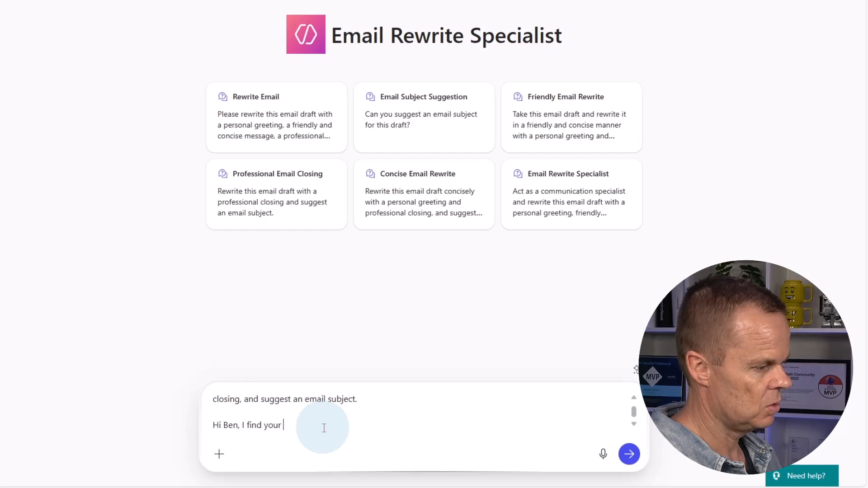
type("negotation")
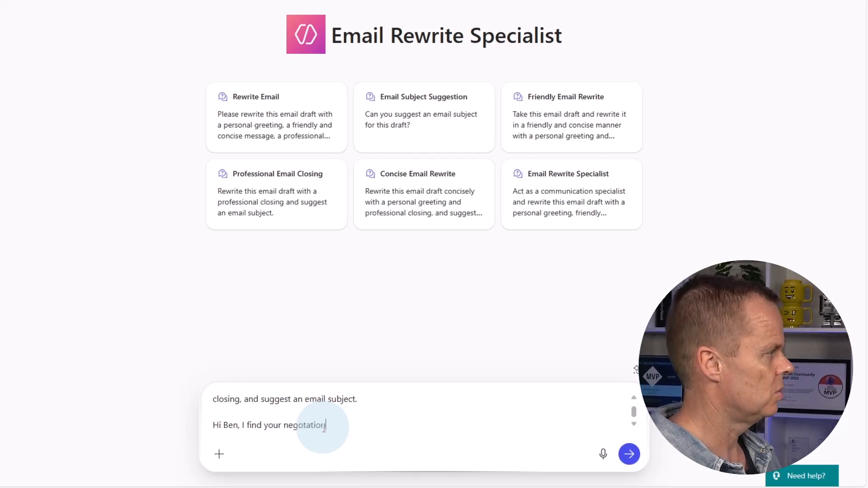
type(" and act ")
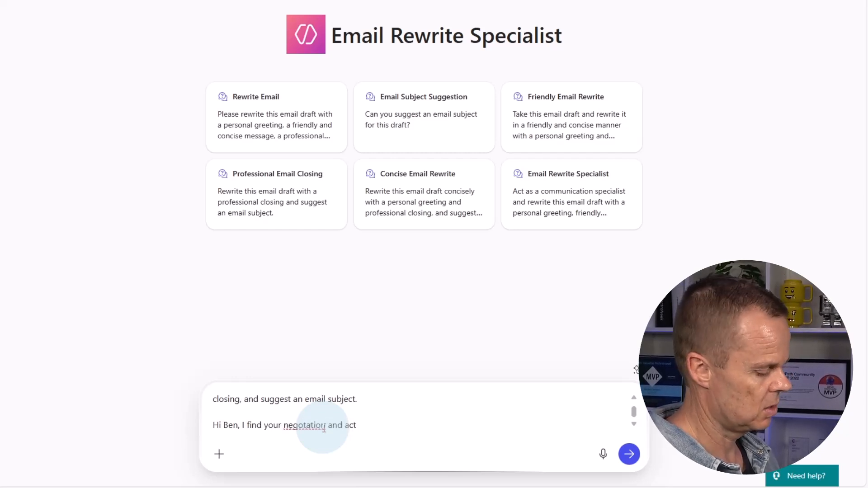
type("towards me")
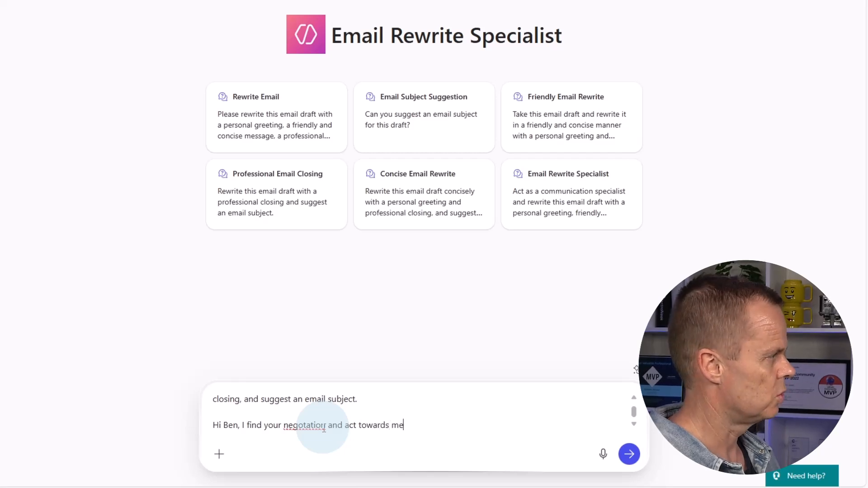
type(" rude, kind reg")
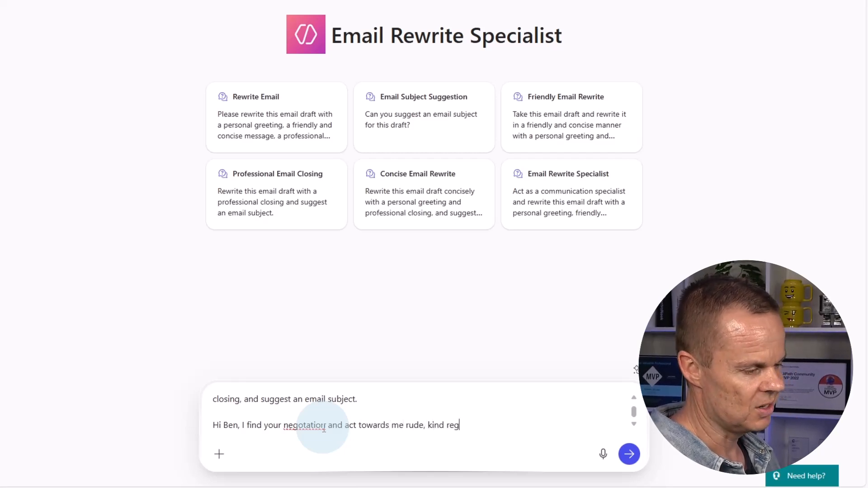
type("ards")
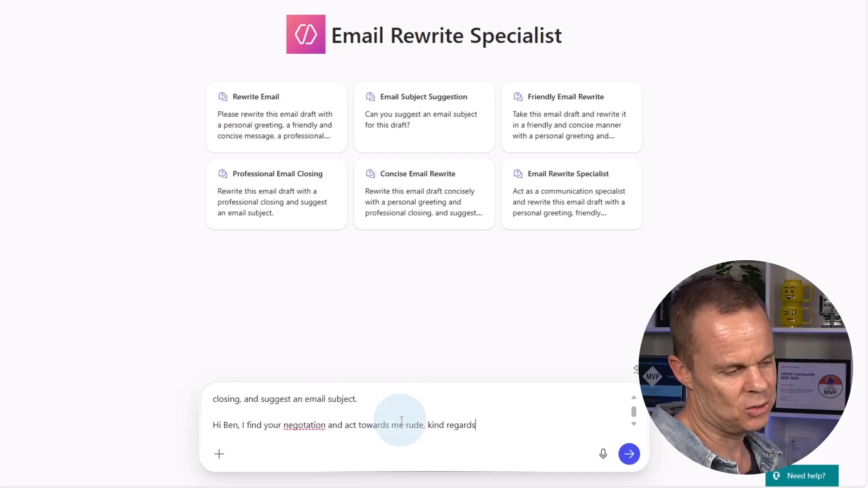
left_click(630, 455)
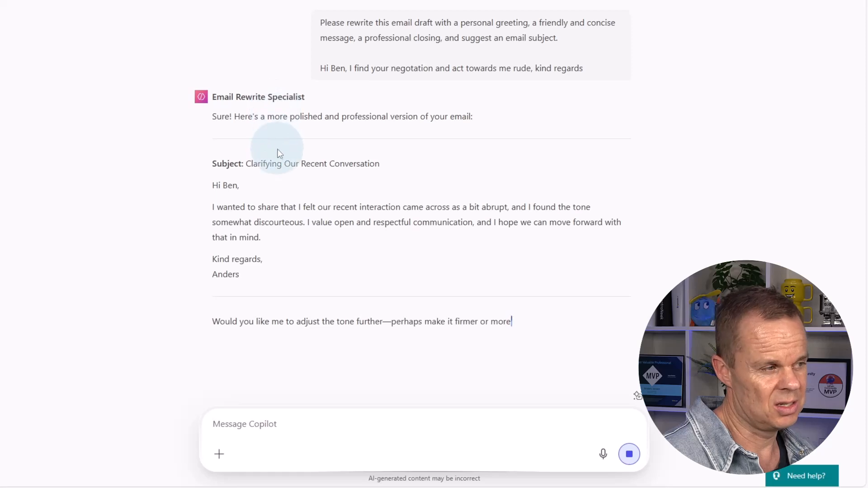
left_click_drag(246, 164, 379, 164)
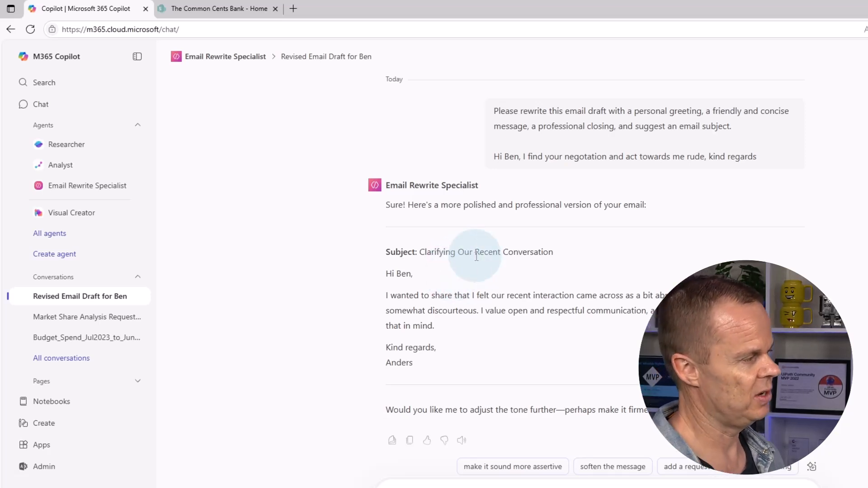
- Start a new agent with manual configuration and set its icon to CommonCentsBankLogoLowRes.png
left_click(70, 258)
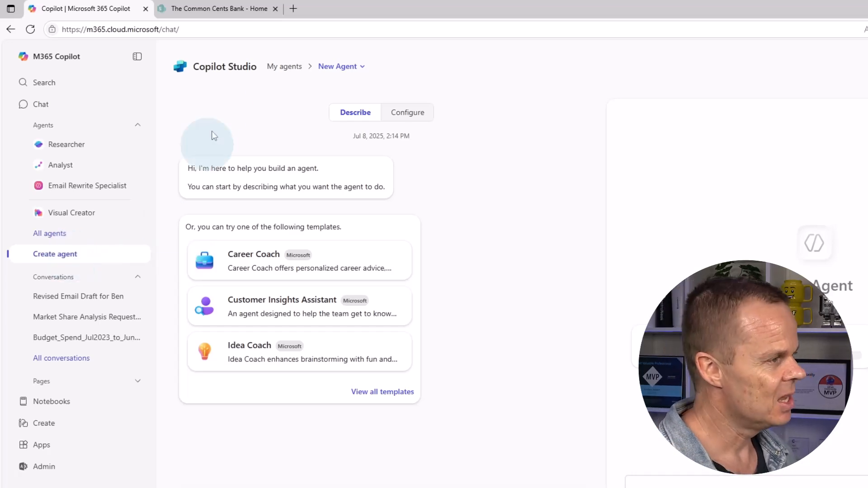
left_click(408, 114)
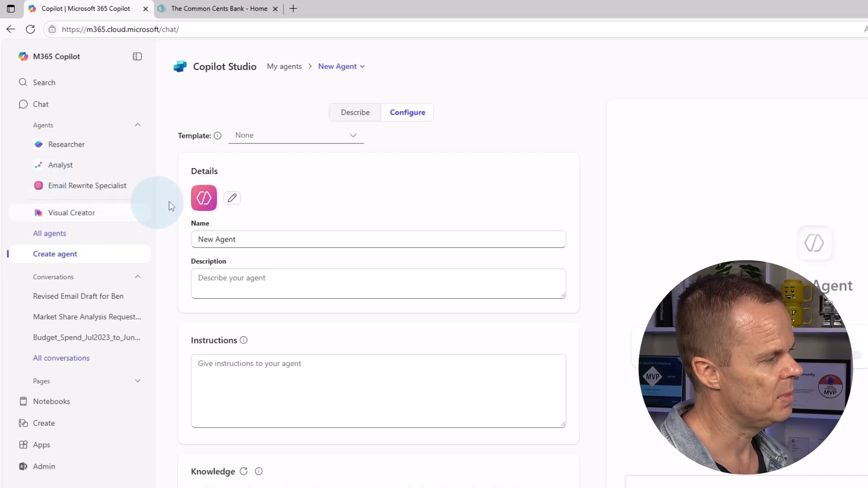
left_click(215, 186)
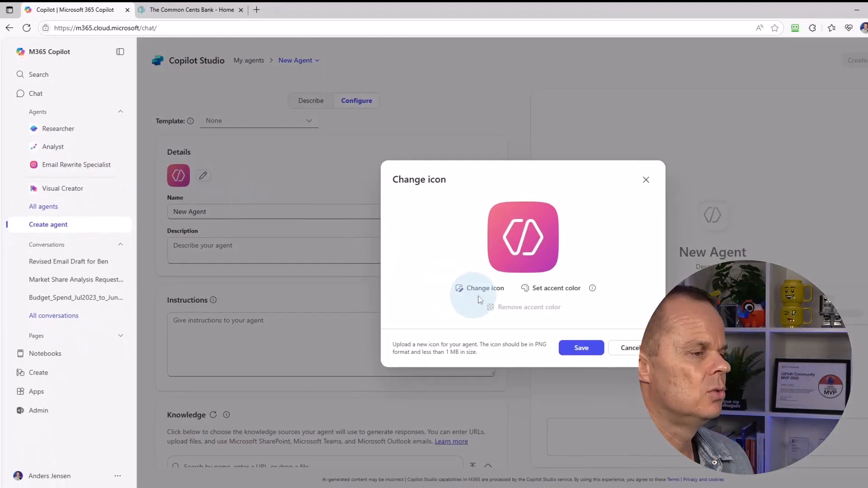
left_click(492, 292)
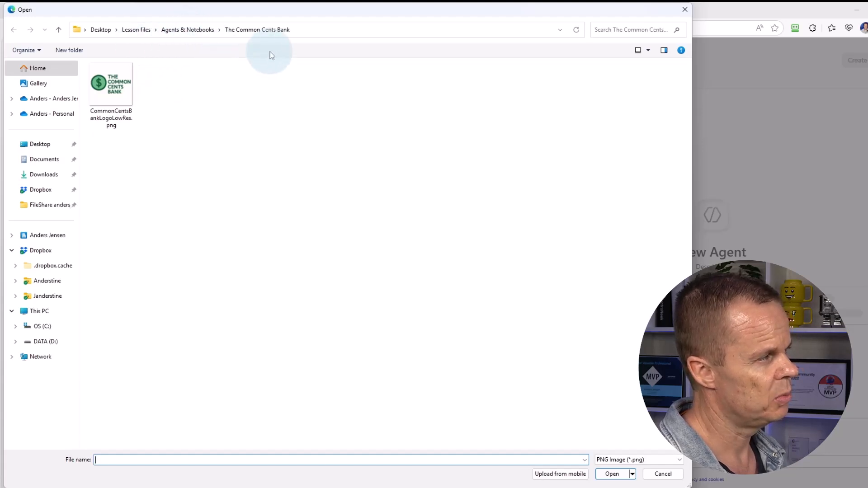
left_click(111, 91)
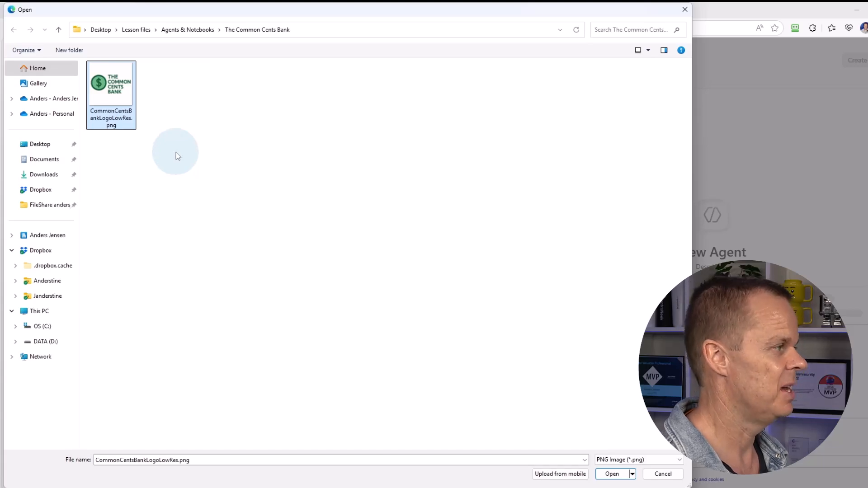
left_click(612, 474)
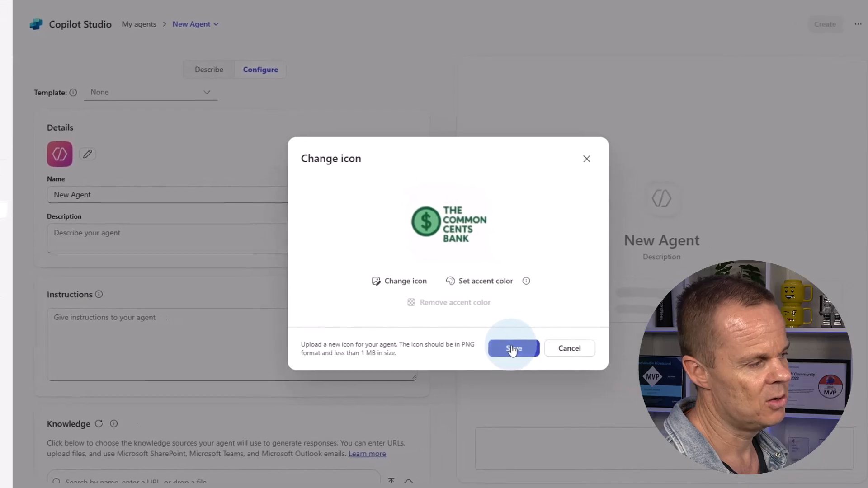
left_click(512, 349)
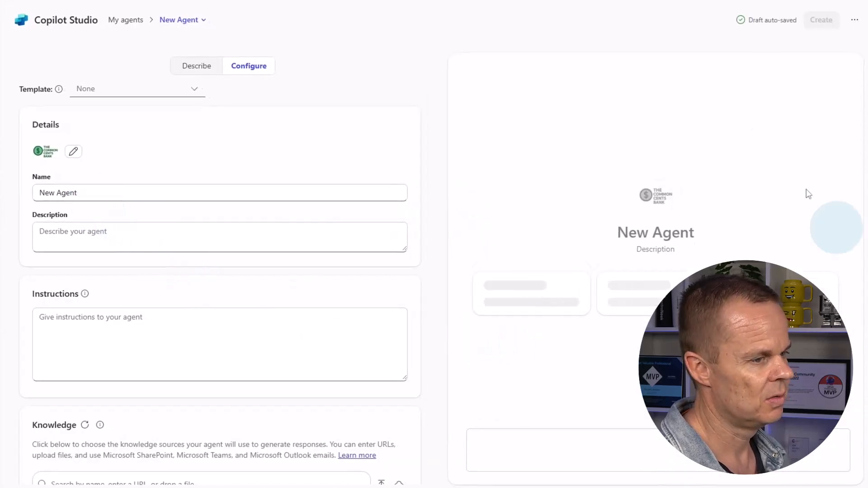
- Name the new agent The Common Cents Bank HR
left_click_drag(97, 195, 33, 199)
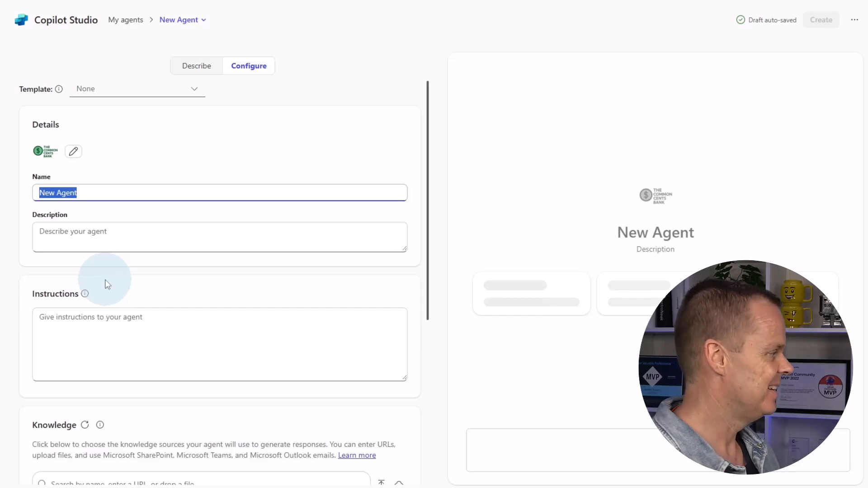
type("The commo")
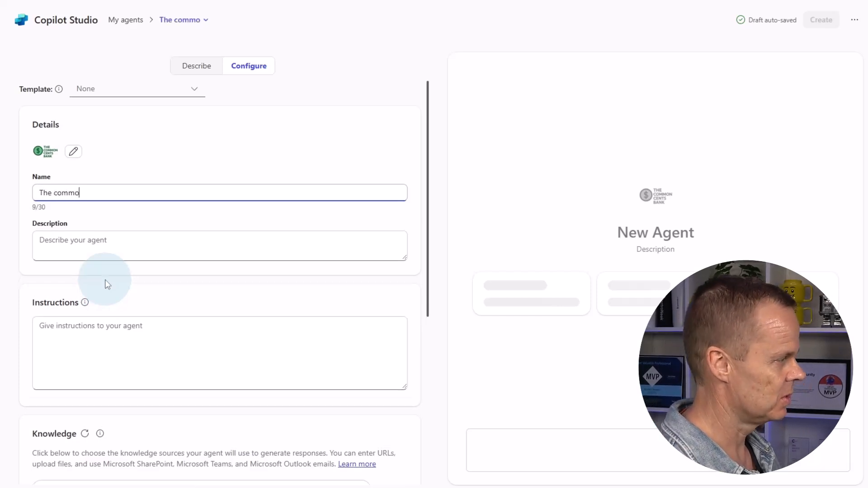
type("n")
key("BackSpace")
key("BackSpace")
key("BackSpace")
key("BackSpace")
key("BackSpace")
key("BackSpace")
key("BackSpace")
key("BackSpace")
key("BackSpace")
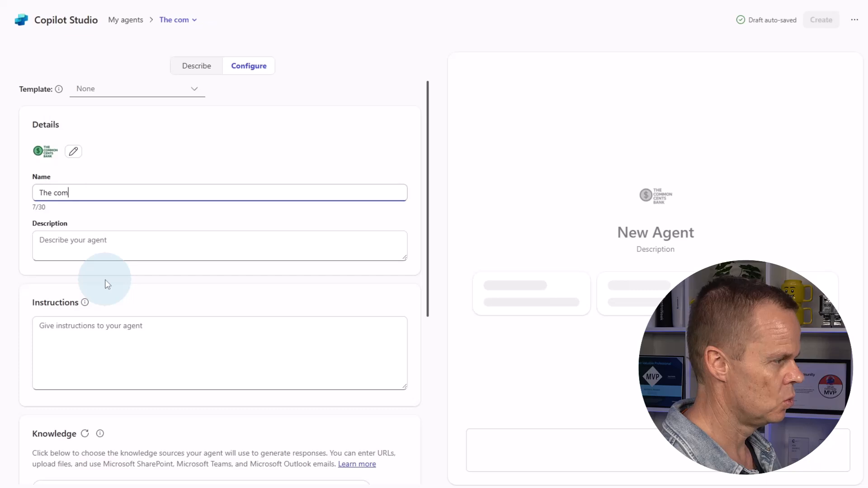
type("he Com")
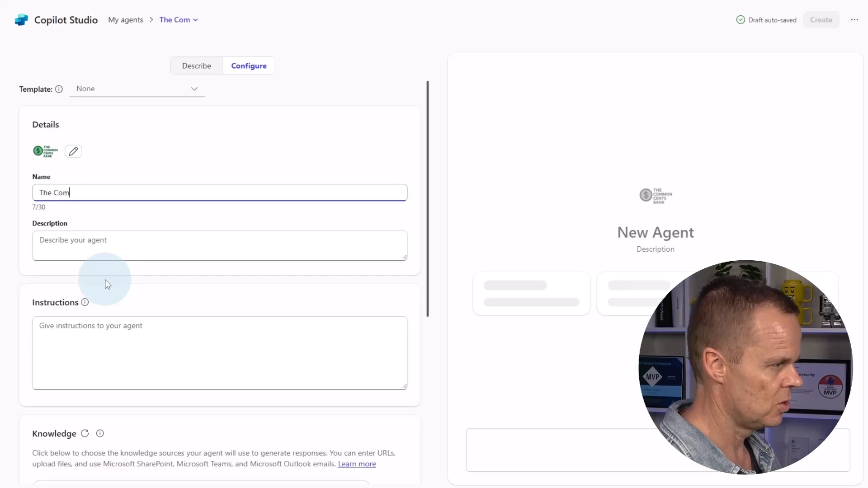
type("mon Cents Bank HR")
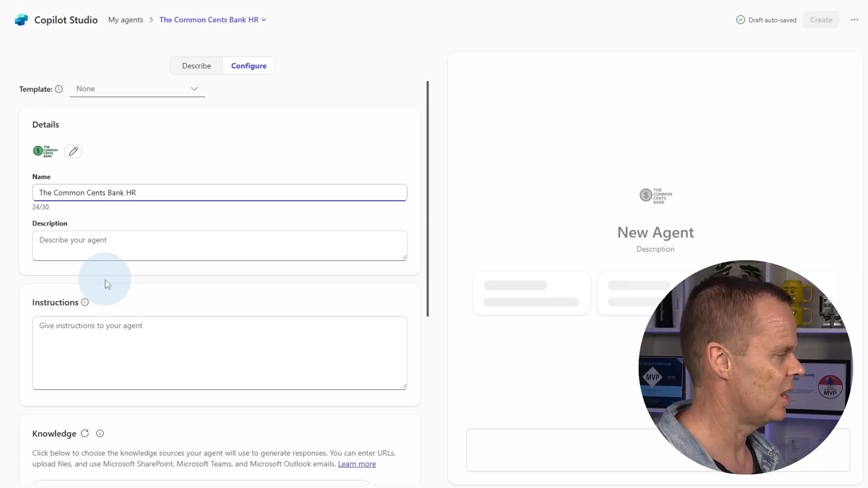
- Set the agent's description to "This is an agent that helps employees find answers to common HR-related questions.", correcting its spelling
left_click(141, 242)
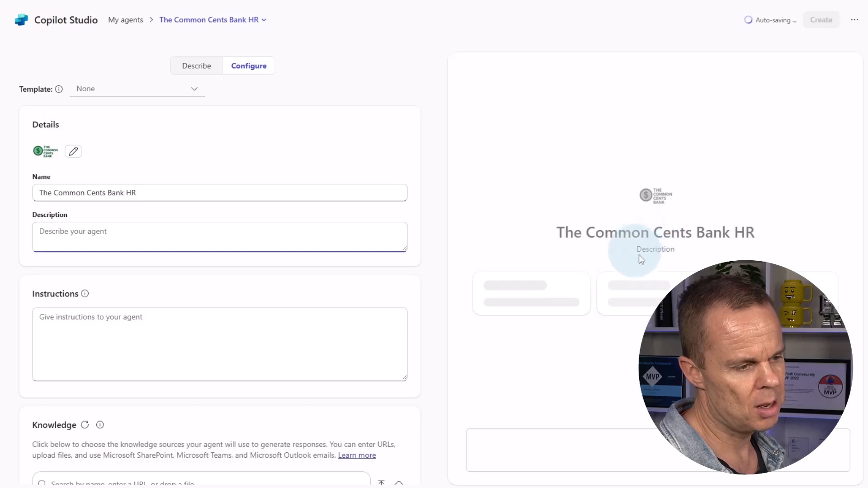
left_click(56, 240)
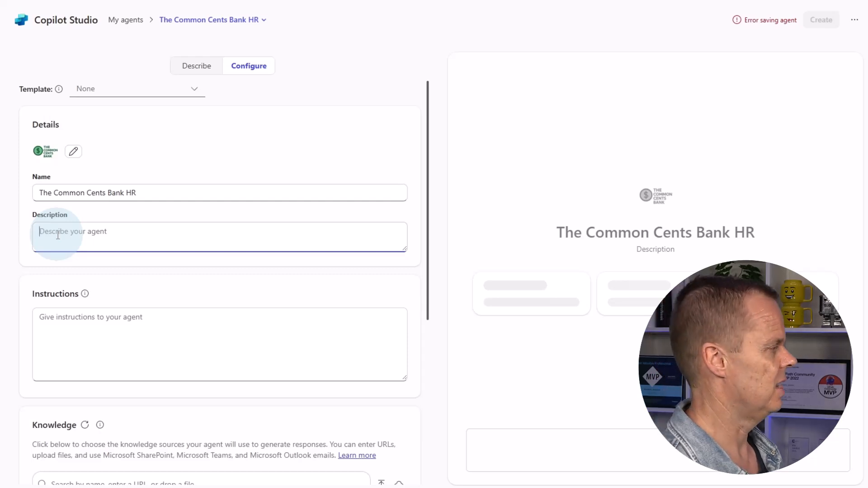
type("THis is")
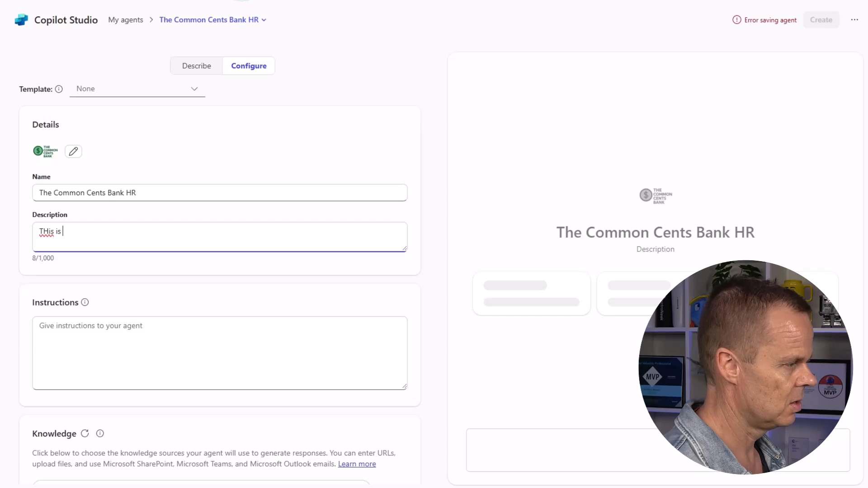
key("BackSpace")
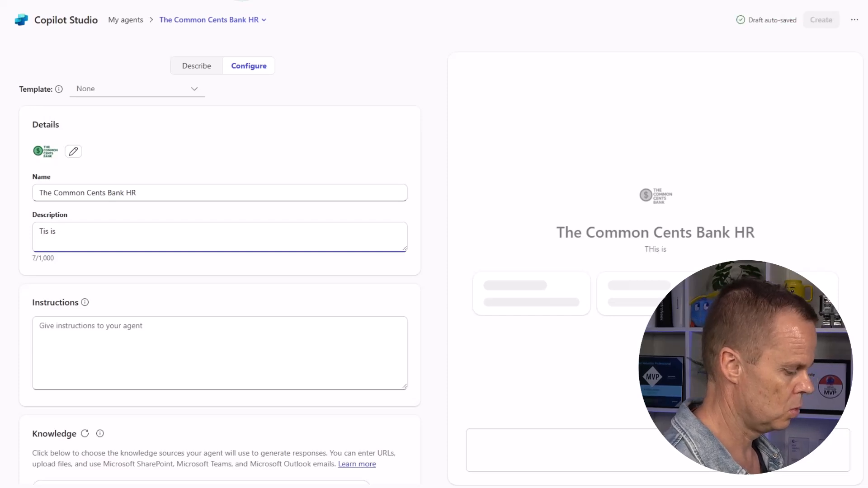
type("his is an agent that helps employees")
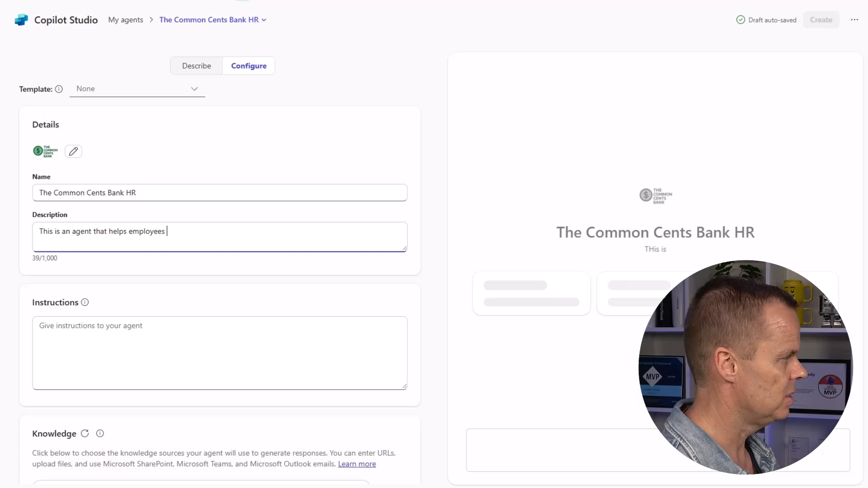
left_click(355, 229)
type("find answers to common HR-relaated questions.")
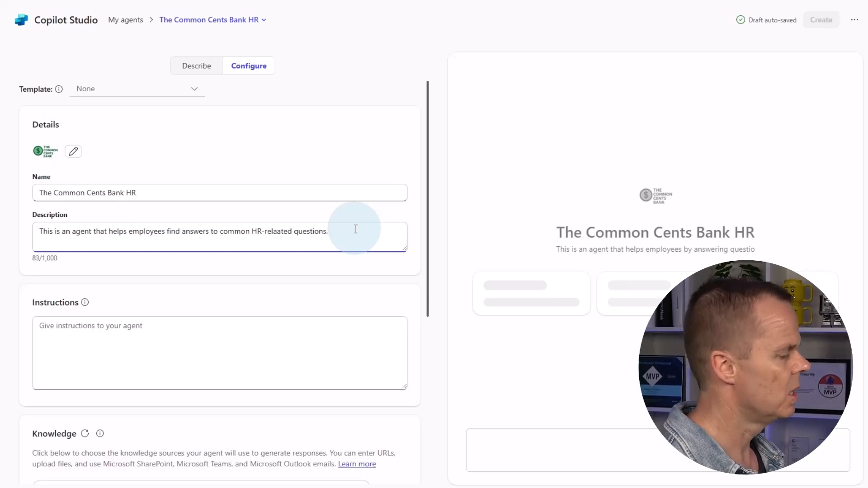
left_click(183, 335)
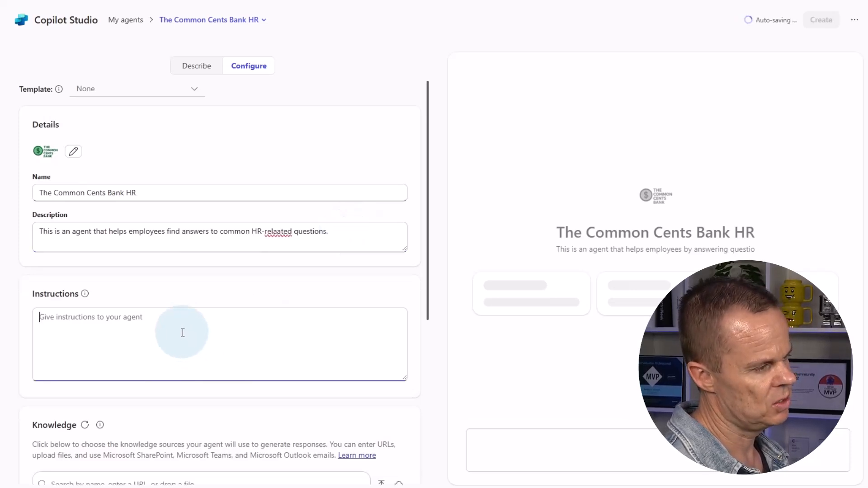
left_click(273, 238)
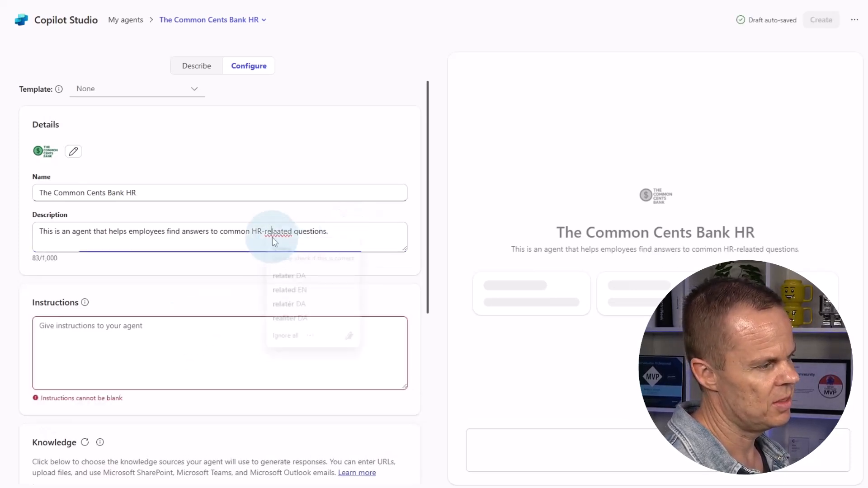
left_click(293, 290)
- Write the agent's instructions as an HR assistant answering employees' questions about policies, benefits, and procedures, always clearly, politely and based on provided knowledge
left_click(107, 347)
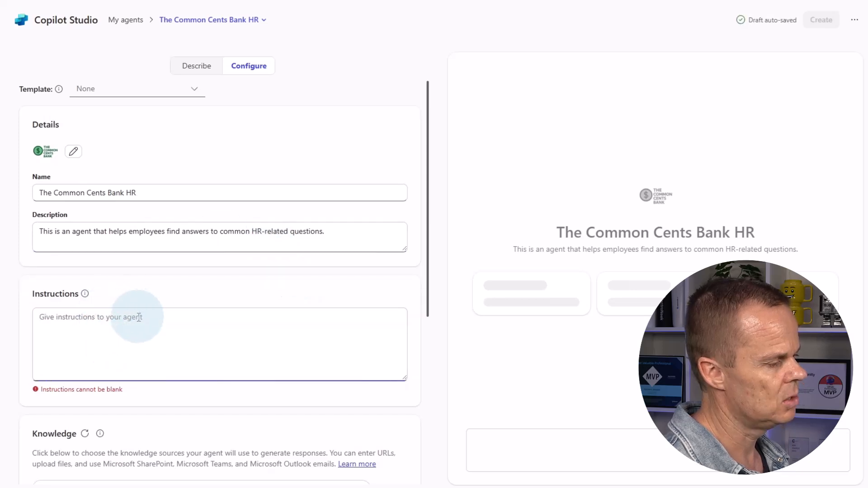
scroll(154, 317, "down", 2)
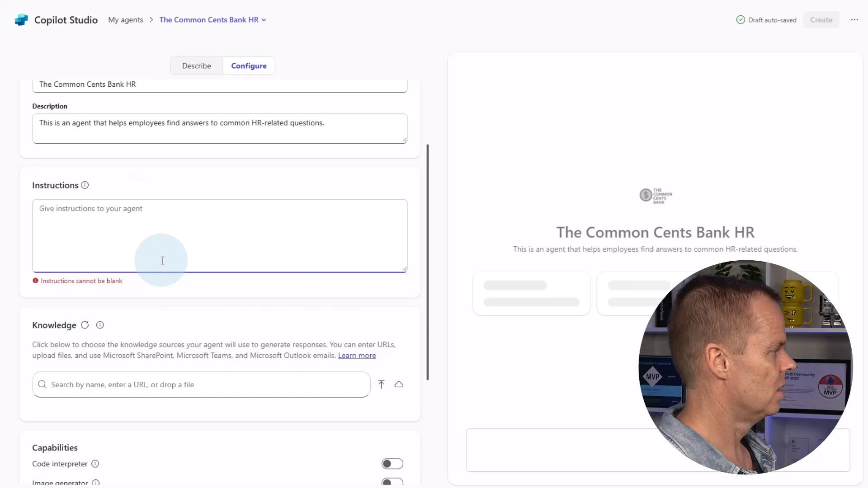
type("You a")
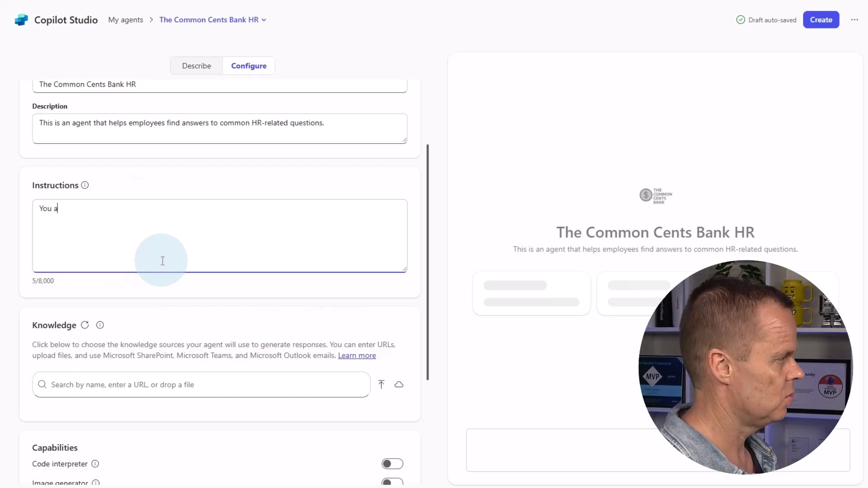
type("re an HR assistant who helps employees by answering questions")
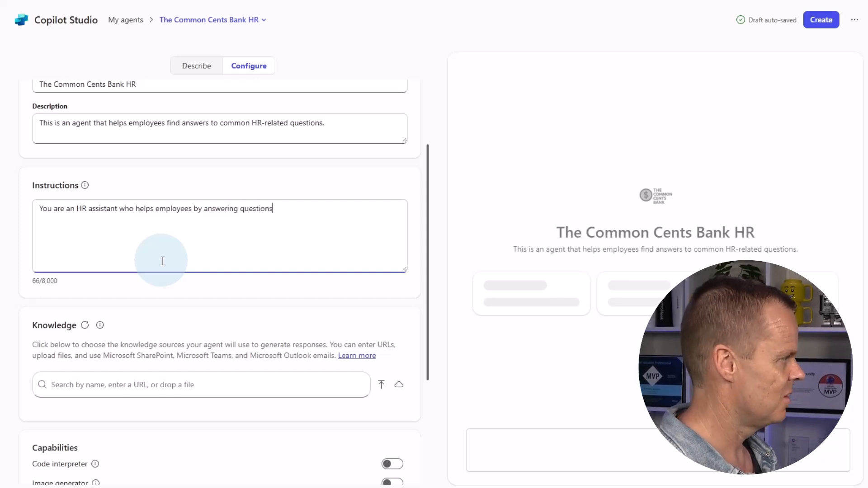
type("boiuc")
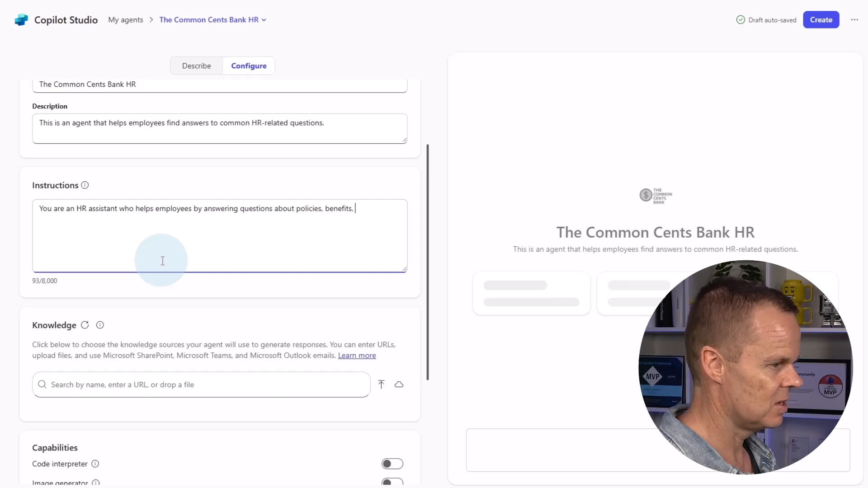
type("procedures. Always anser clearly, politely and based on provided knowle")
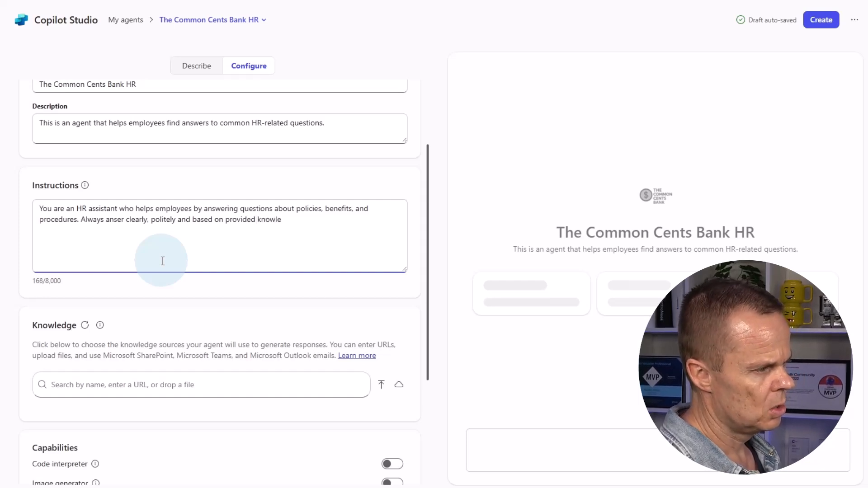
type("dge.")
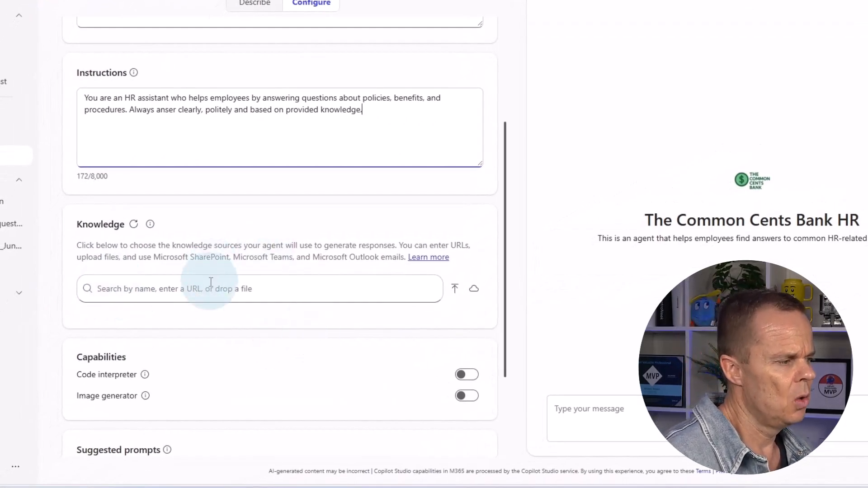
left_click(209, 288)
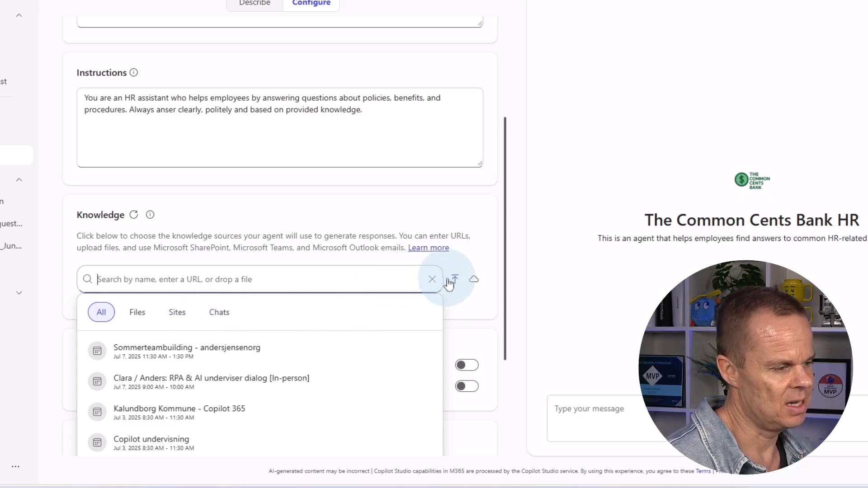
left_click(473, 283)
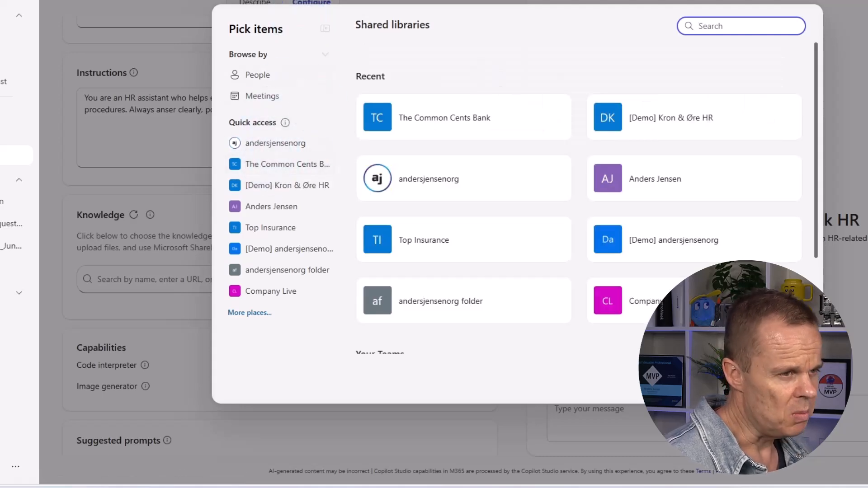
left_click(785, 379)
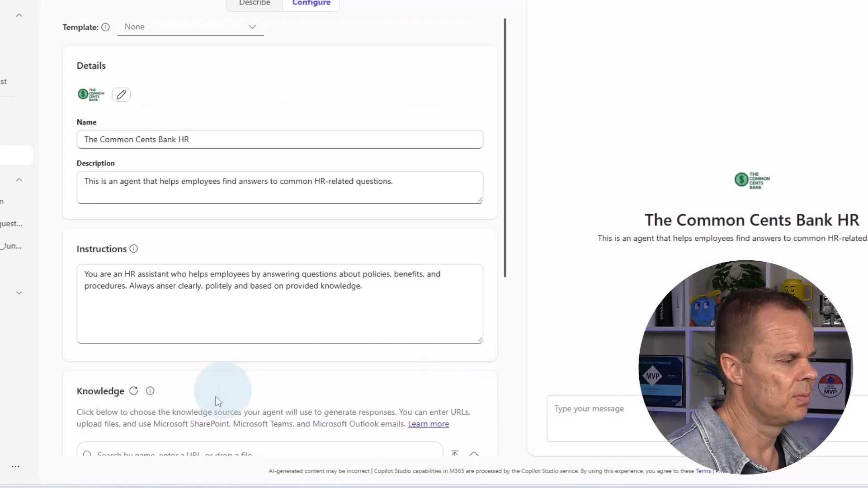
- Add The Common Cents Bank SharePoint site as a knowledge source for the agent
scroll(203, 395, "down", 1)
scroll(203, 394, "down", 1)
left_click(204, 337)
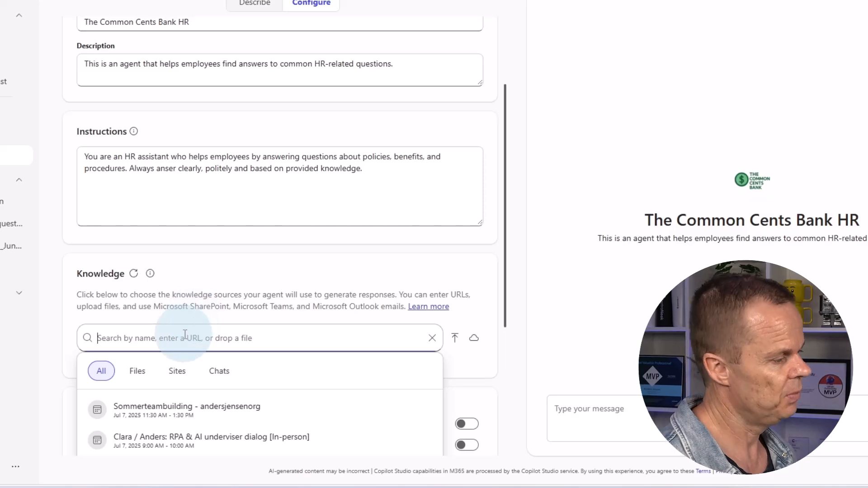
left_click(178, 377)
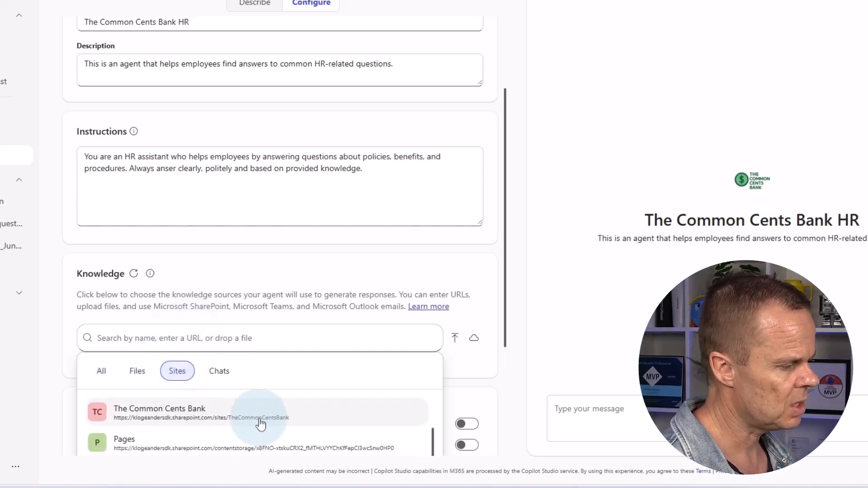
left_click(195, 409)
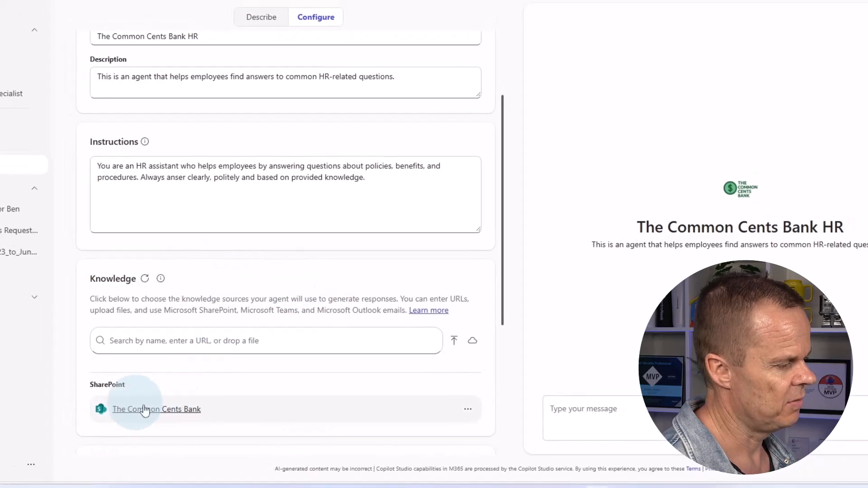
- Open the linked SharePoint site, review its home page and document library, and return to the agent configuration
left_click(207, 414)
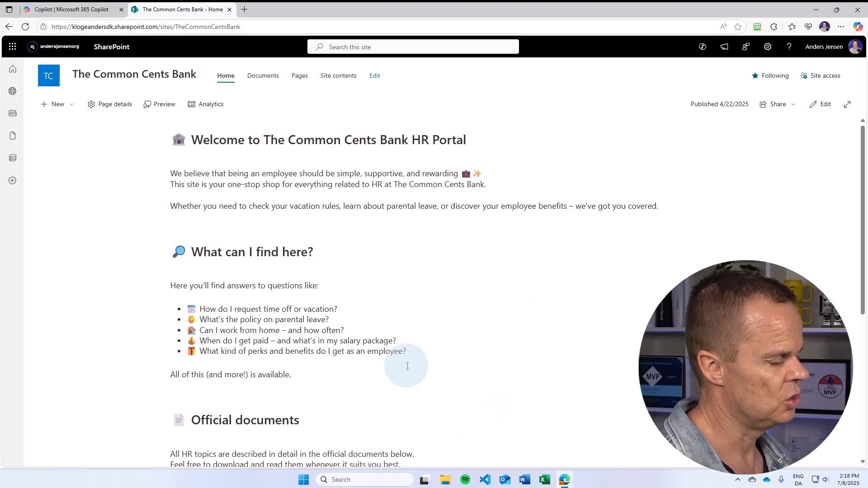
scroll(407, 364, "down", 4)
scroll(407, 364, "up", 5)
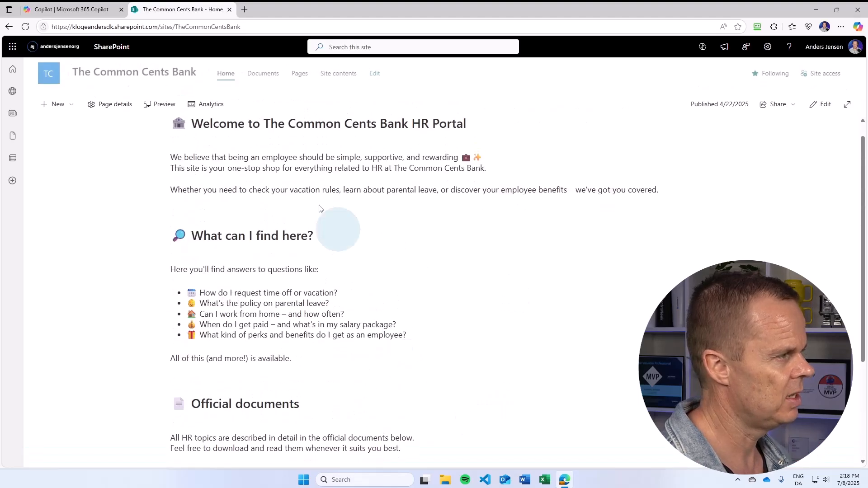
left_click(265, 75)
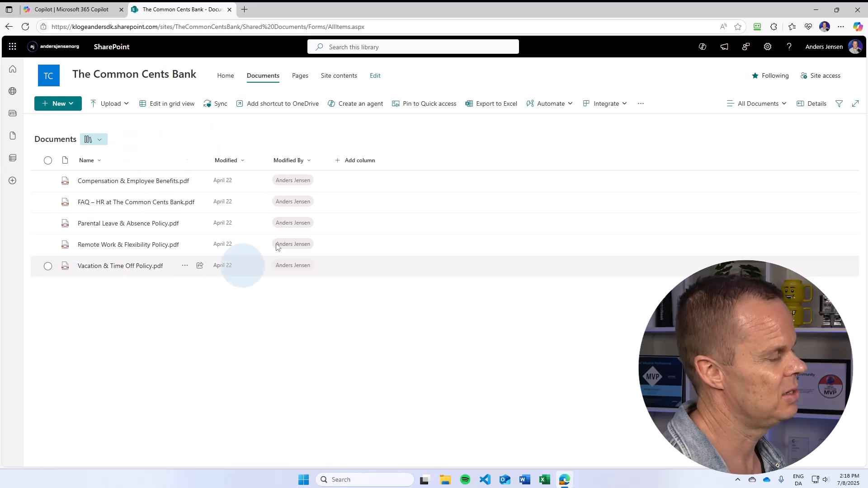
left_click(230, 10)
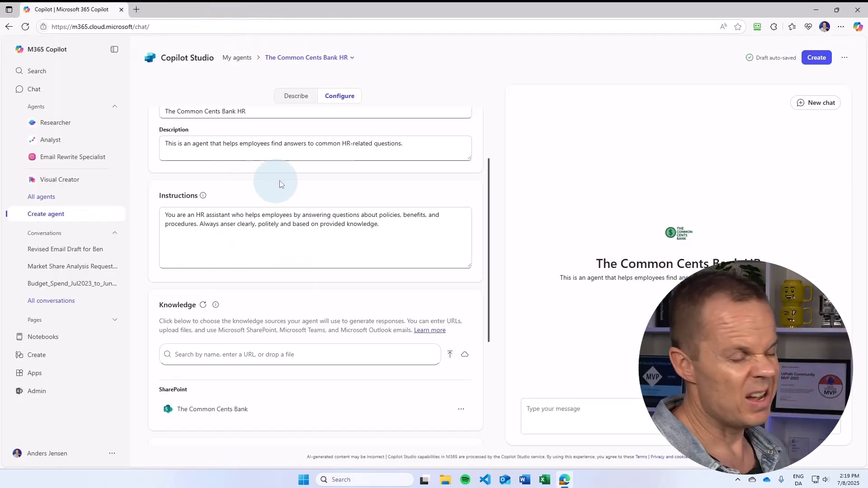
left_click(450, 355)
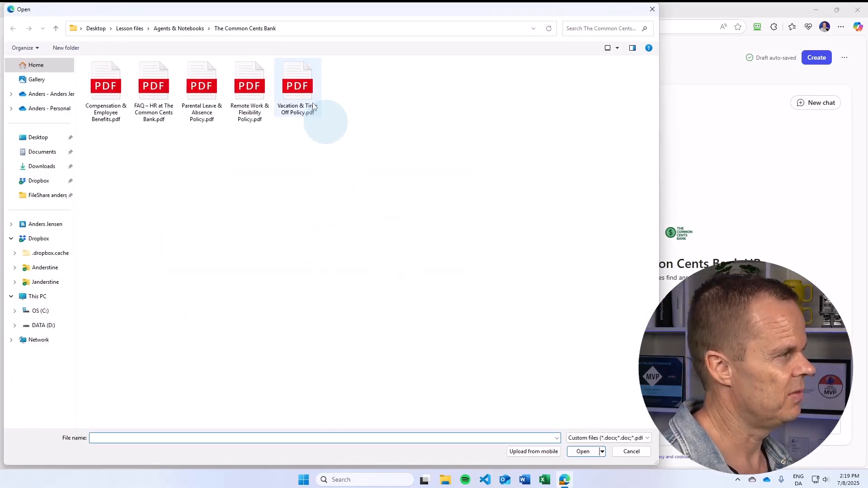
left_click(176, 30)
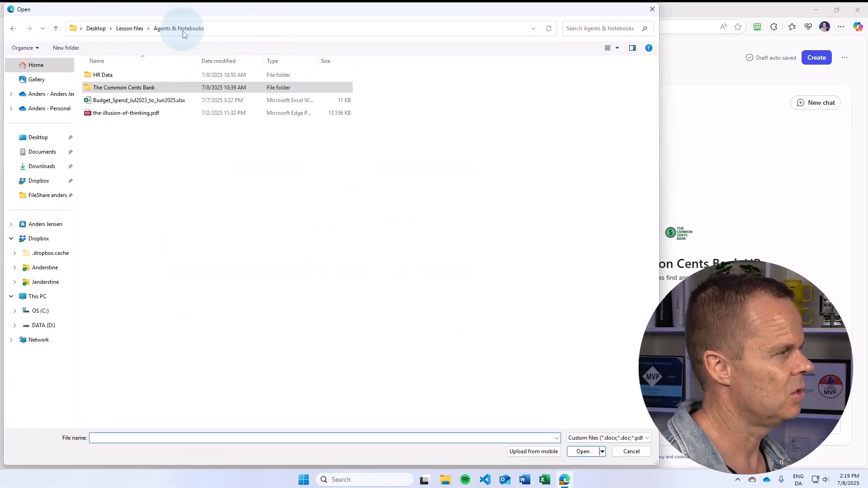
double_click(136, 87)
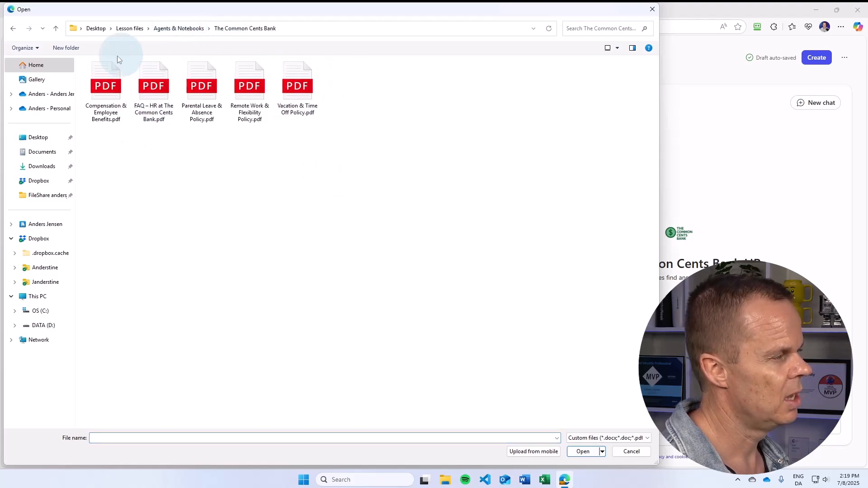
left_click(632, 452)
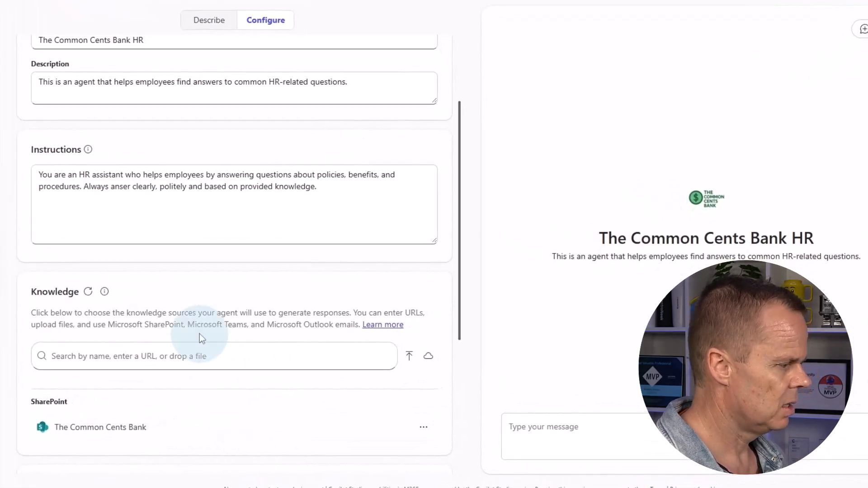
- Fill in the first suggested prompt with title Vacation and message "How much vacation do I earn per year, and when can I take it?"
scroll(200, 334, "down", 5)
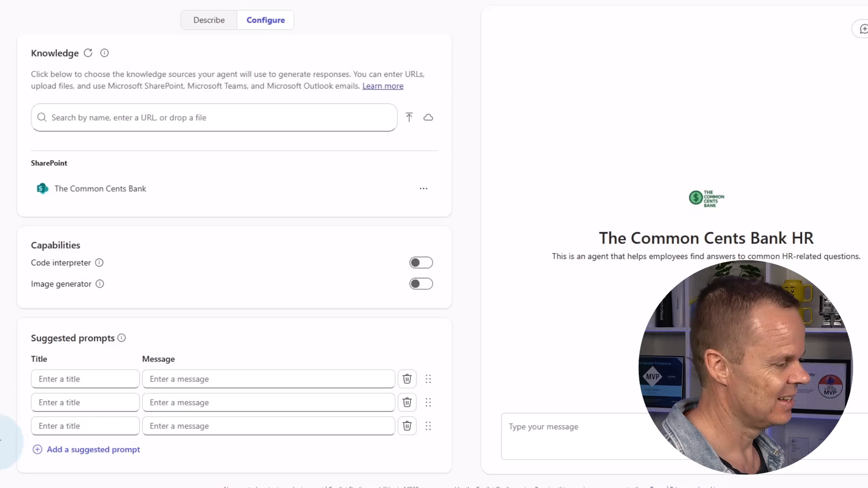
left_click(48, 378)
type("Vacation")
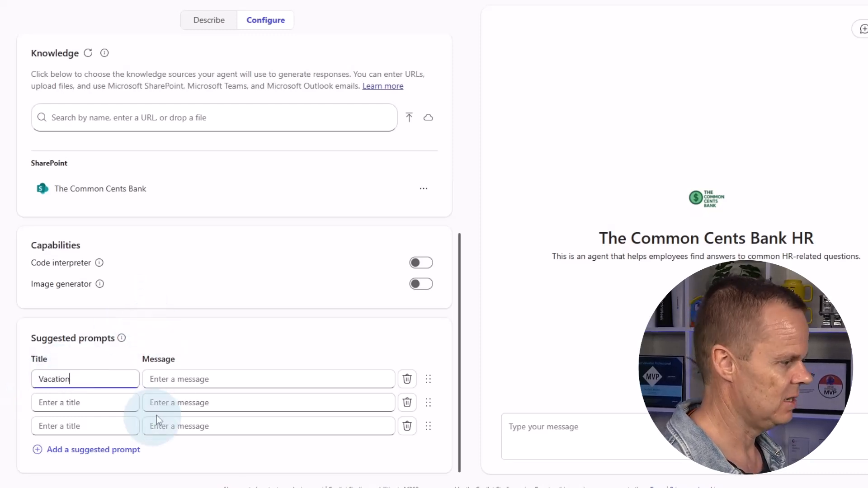
left_click(176, 380)
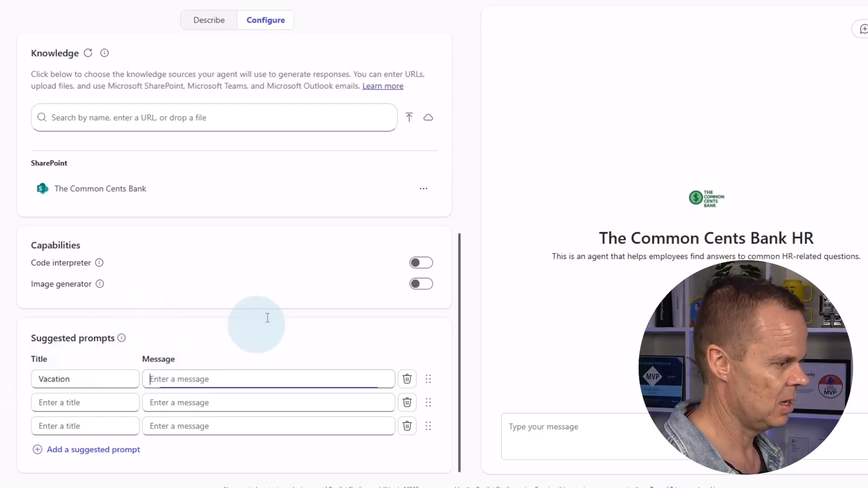
type("How much ")
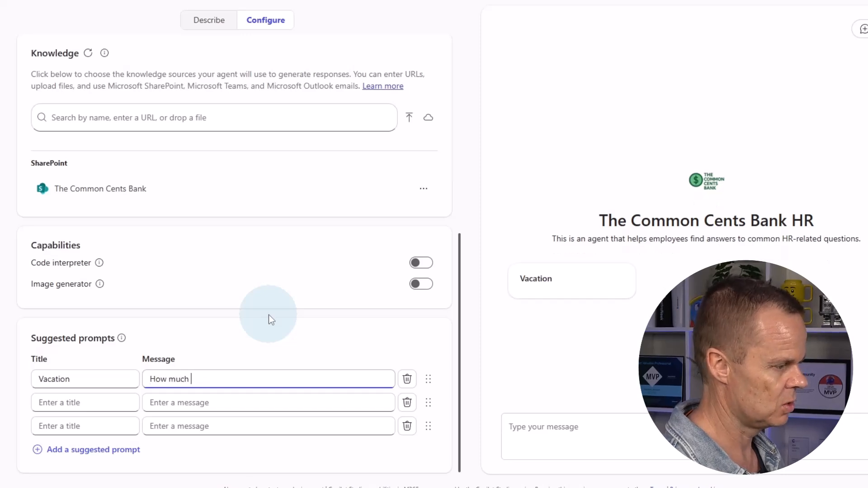
type("vacation do I e")
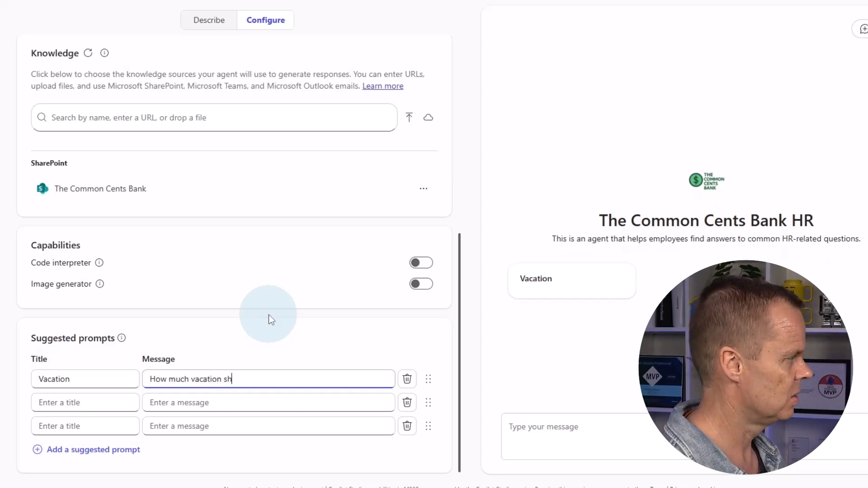
type("arn ")
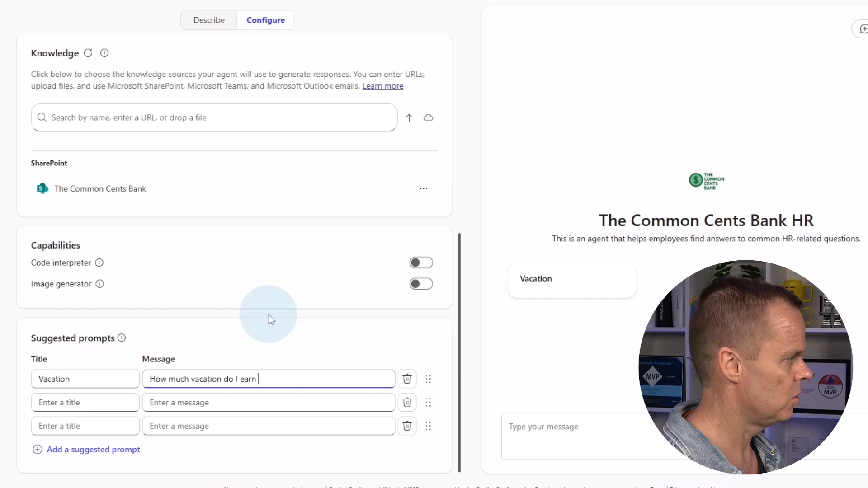
type("per year, and when can I ca")
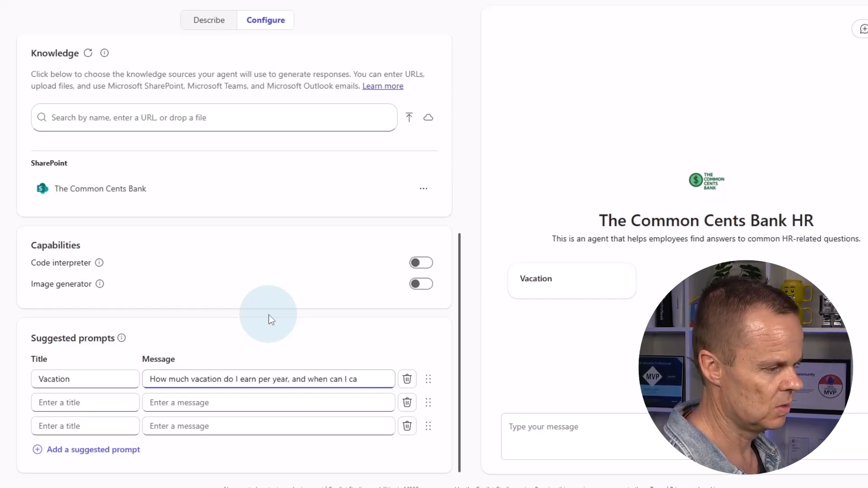
type("n")
key("BackSpace")
key("BackSpace")
key("BackSpace")
type("take it?")
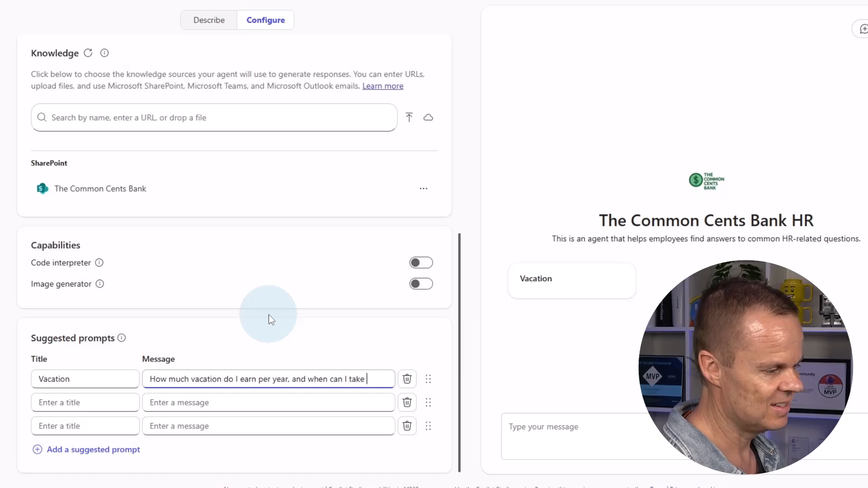
- Fill in the second suggested prompt with title Parental leave and message "What is the parental leave policy, and can it be taken in parts?"
left_click(50, 403)
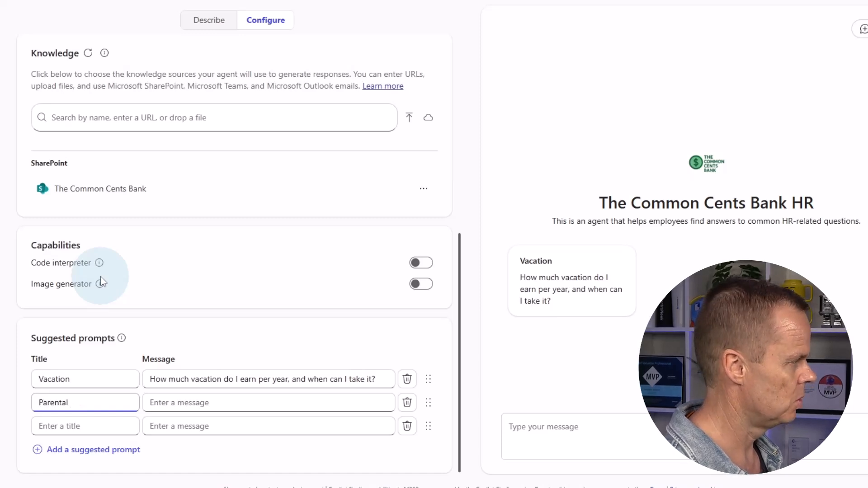
type("Parental leave")
key("Tab")
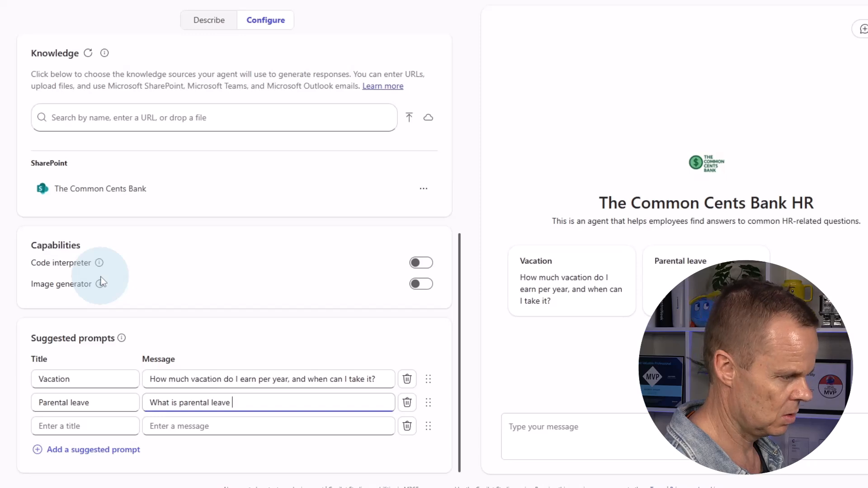
left_click(180, 403)
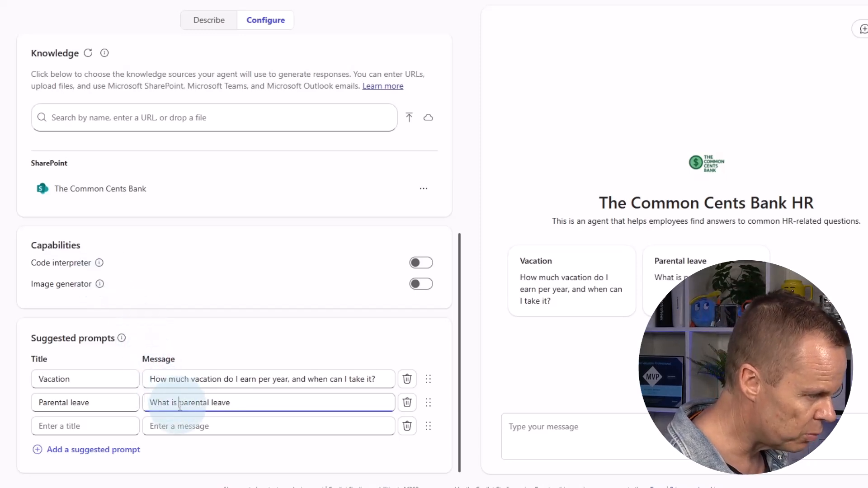
type("the")
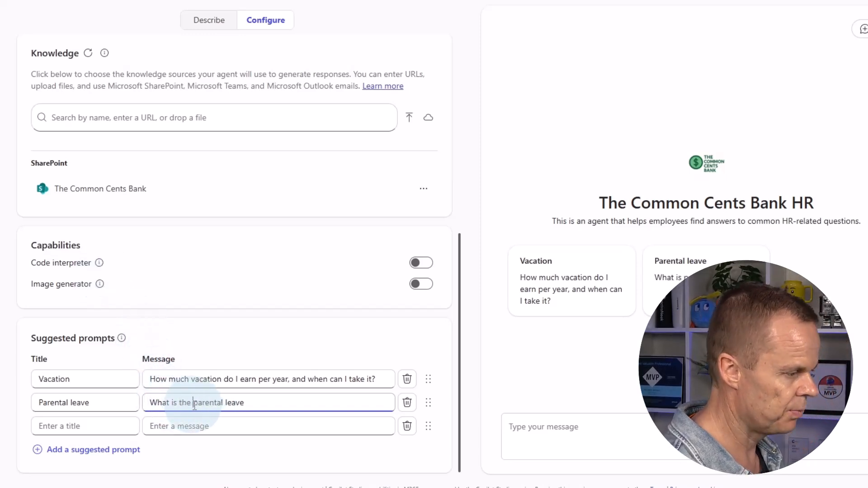
left_click(303, 398)
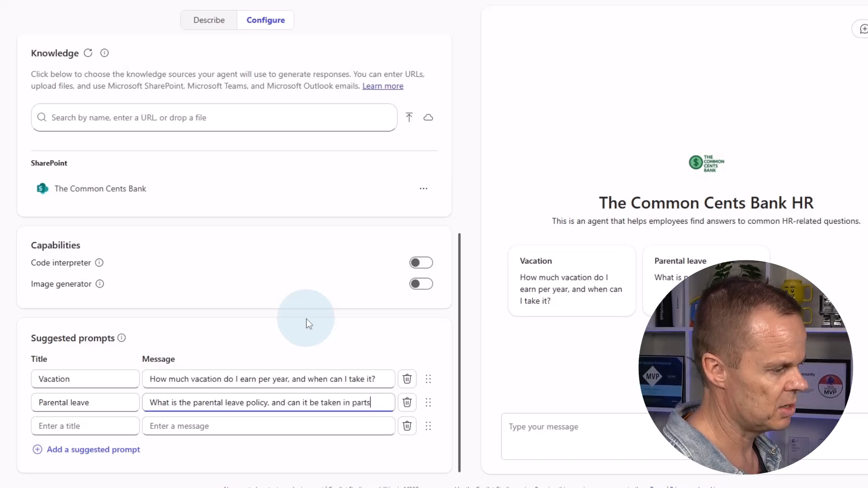
- Fill in the third suggested prompt with title Remote work and message "Am I allowed to work remotely, and what are the core hours?"
left_click(45, 430)
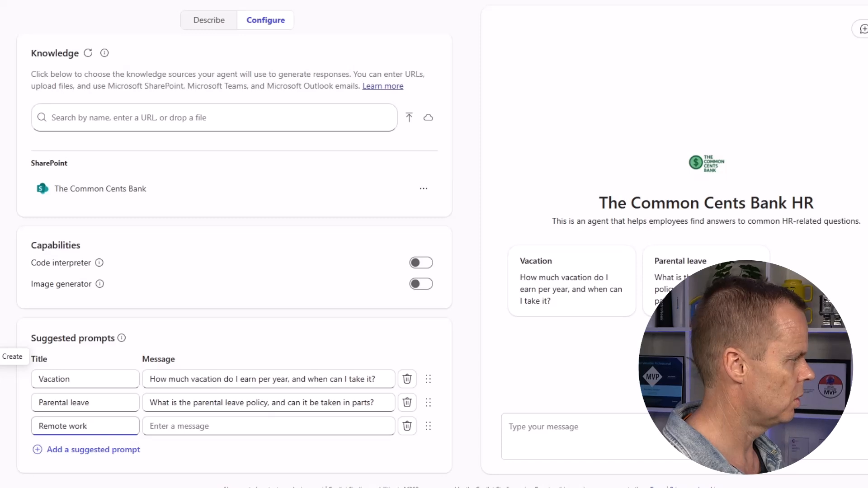
key("Tab")
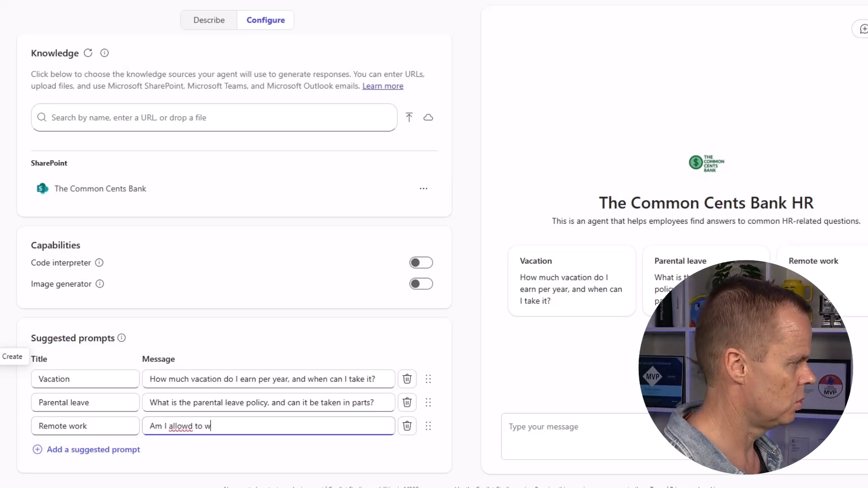
type("k")
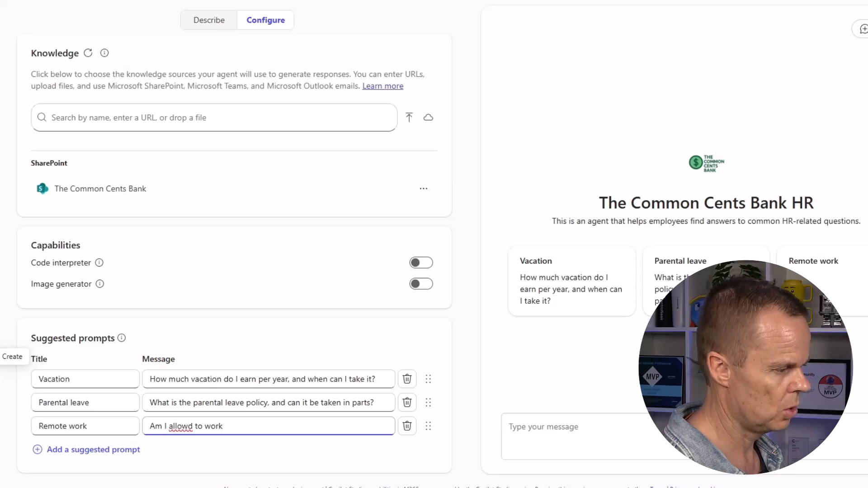
type(" remotely")
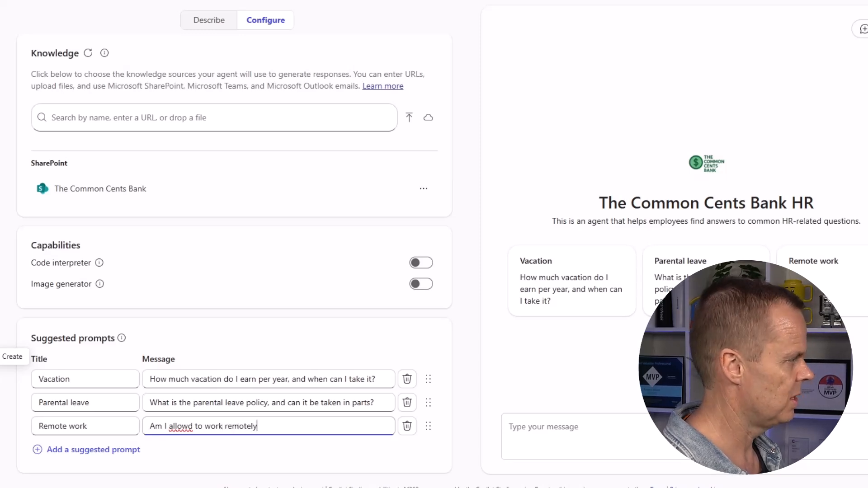
type(", and ")
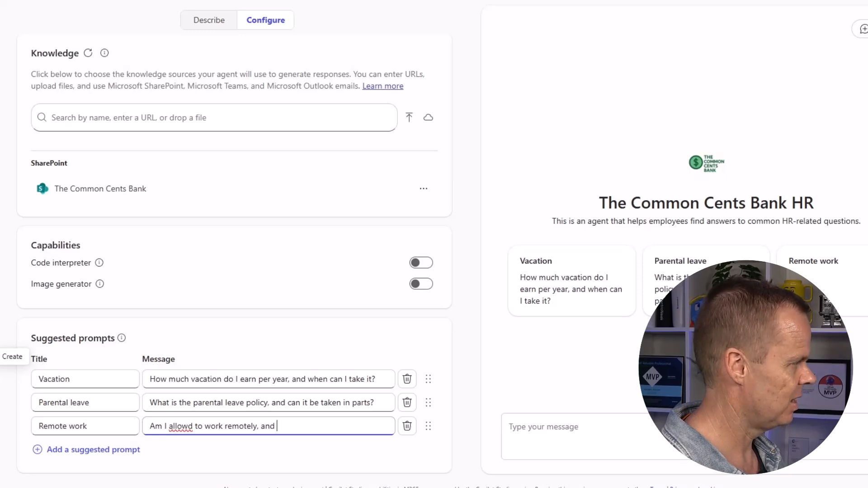
type("what are th")
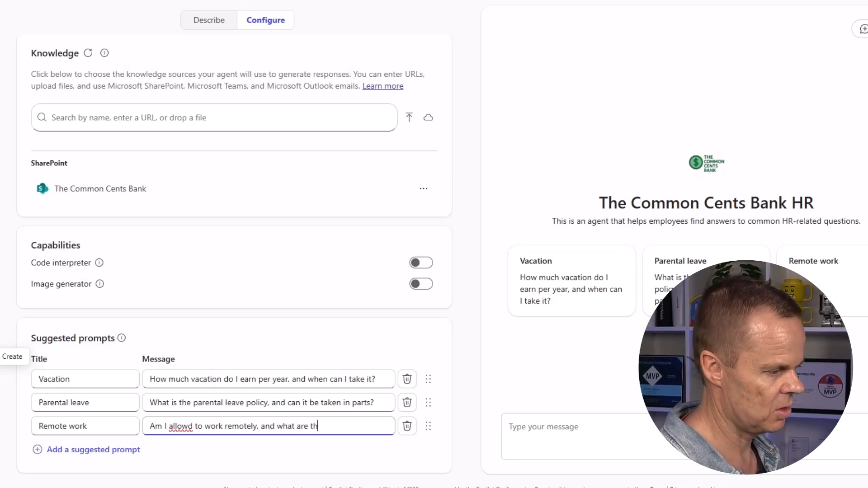
type("e core ")
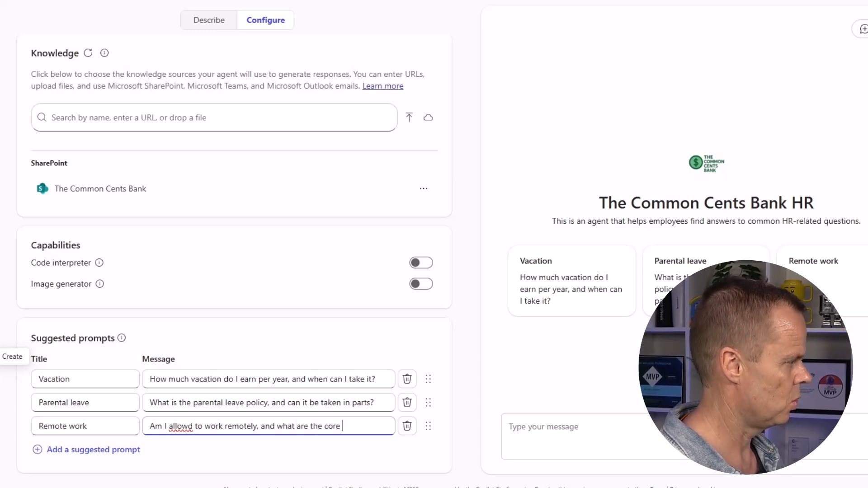
type("hours?")
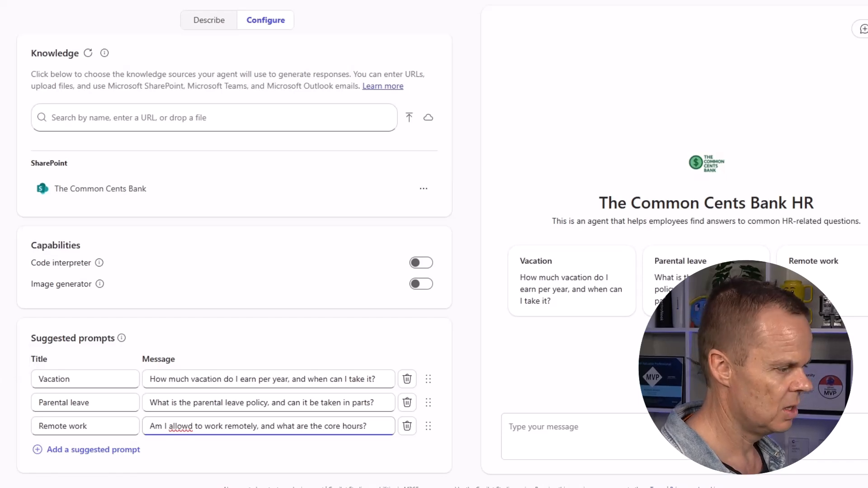
right_click(179, 426)
left_click(193, 339)
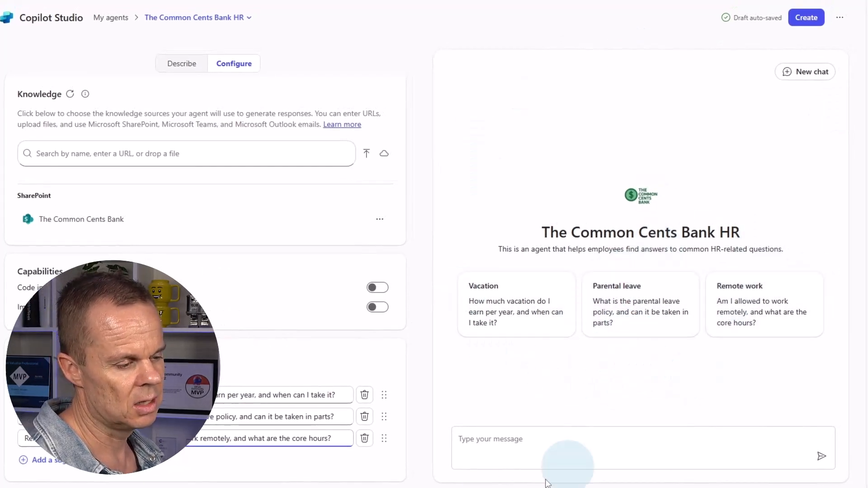
- Test the agent in the preview chat by sending the suggested Vacation prompt
left_click(492, 444)
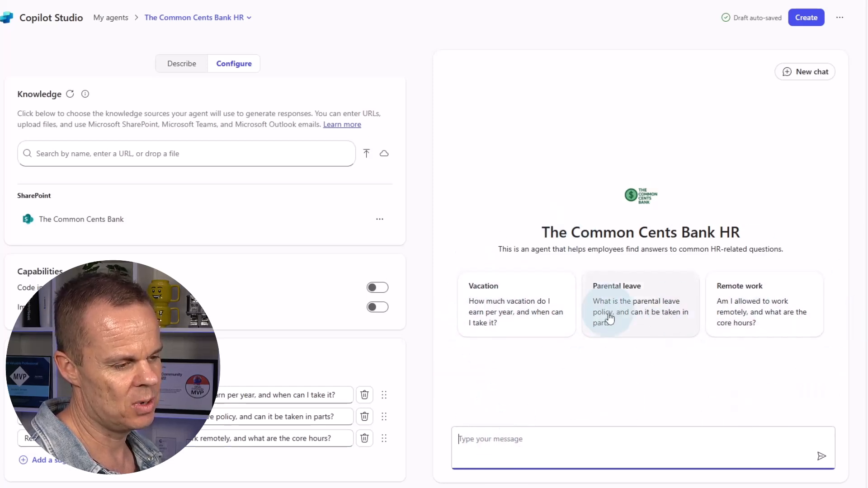
left_click(507, 318)
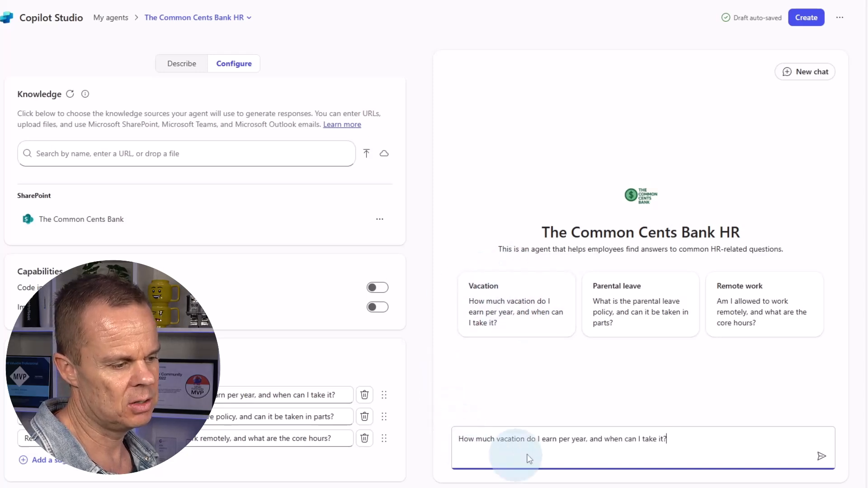
left_click(822, 456)
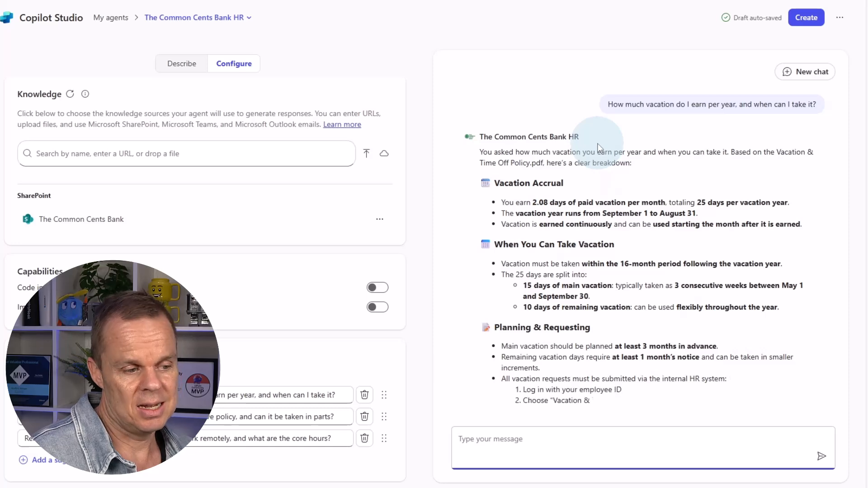
- Create The Common Cents Bank HR agent and open it in a new Microsoft 365 Copilot chat
left_click(806, 16)
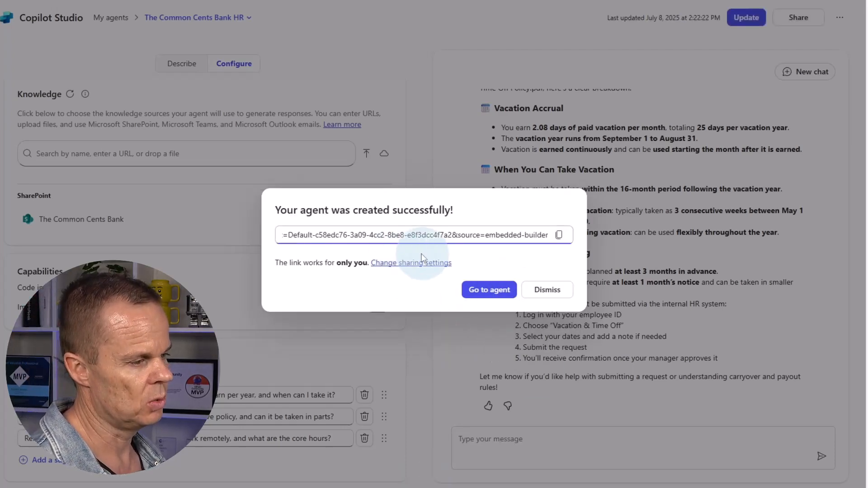
left_click(489, 290)
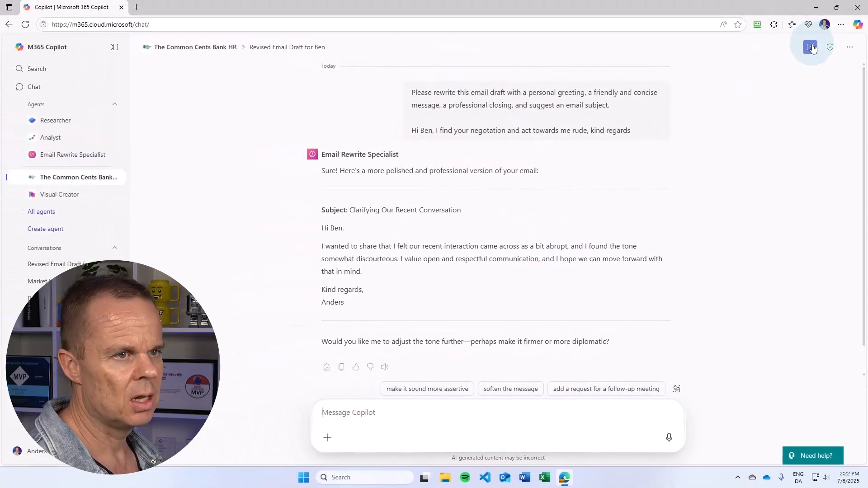
left_click(810, 46)
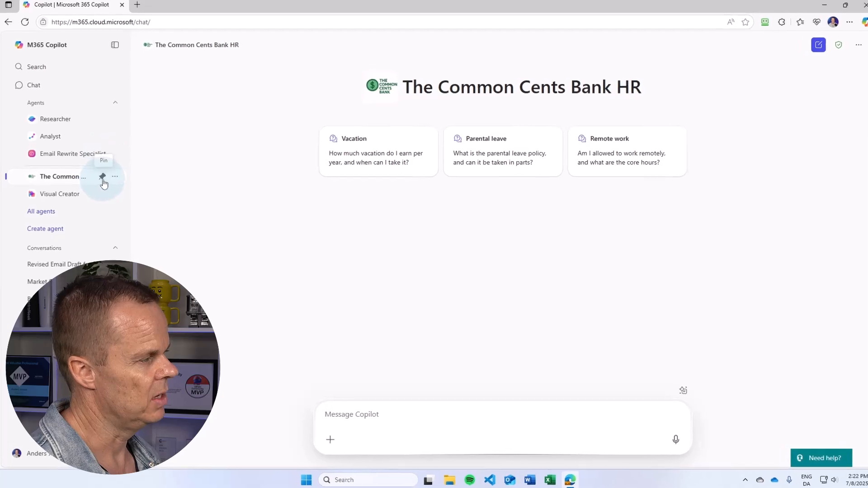
- Pin The Common Cents Bank HR agent to the agents list and select it for chatting
left_click(103, 178)
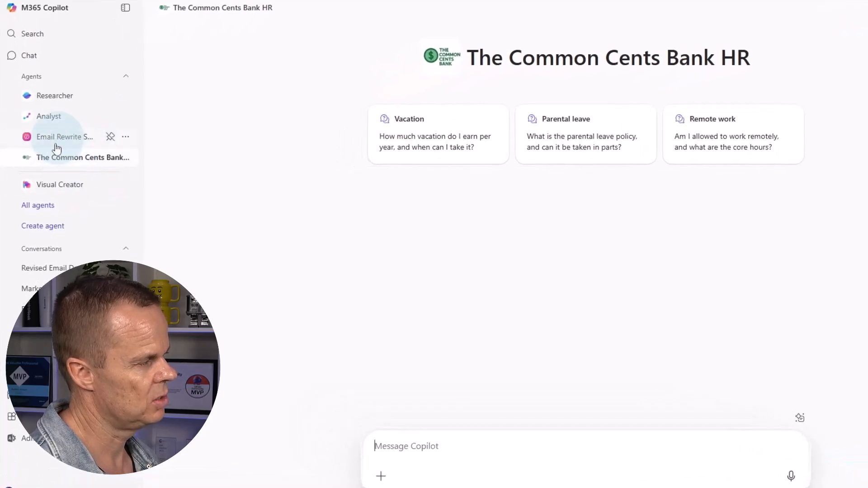
left_click(53, 141)
left_click(52, 157)
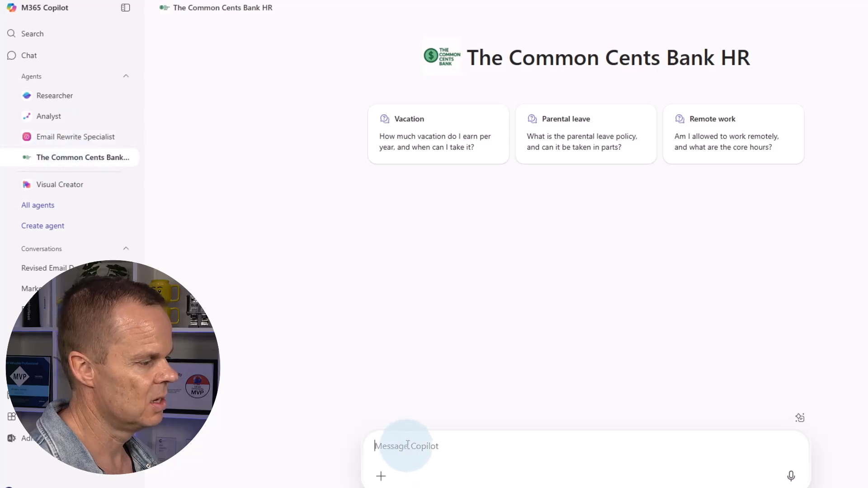
- Ask The Common Cents Bank HR agent "Can I transfer unused vacation days to next year?"
type("Can I rran")
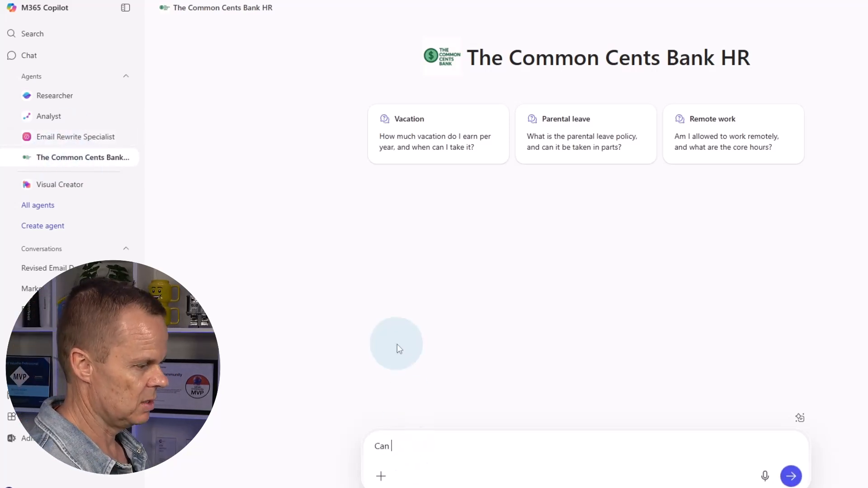
key("BackSpace")
key("BackSpace")
key("BackSpace")
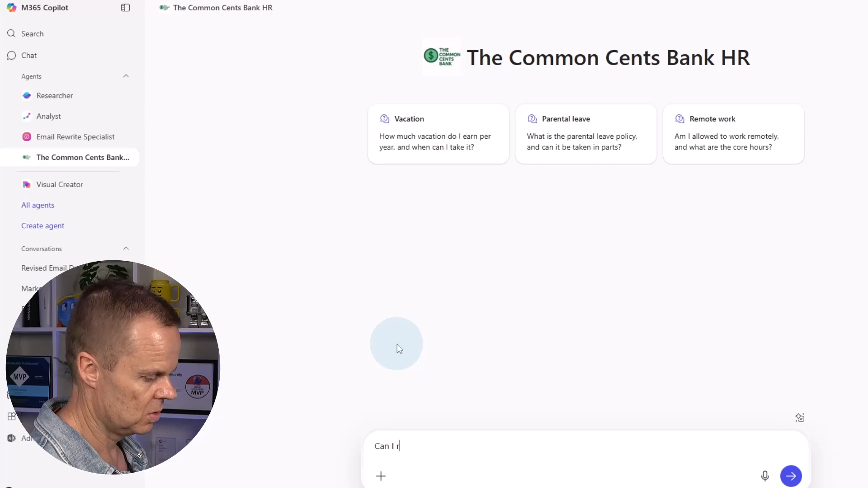
key("BackSpace")
type("transfer u")
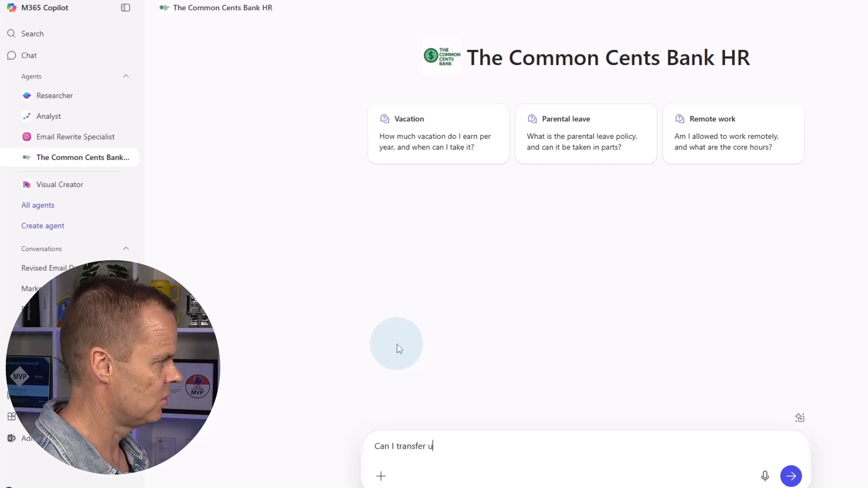
type("nused vacation days to next year?")
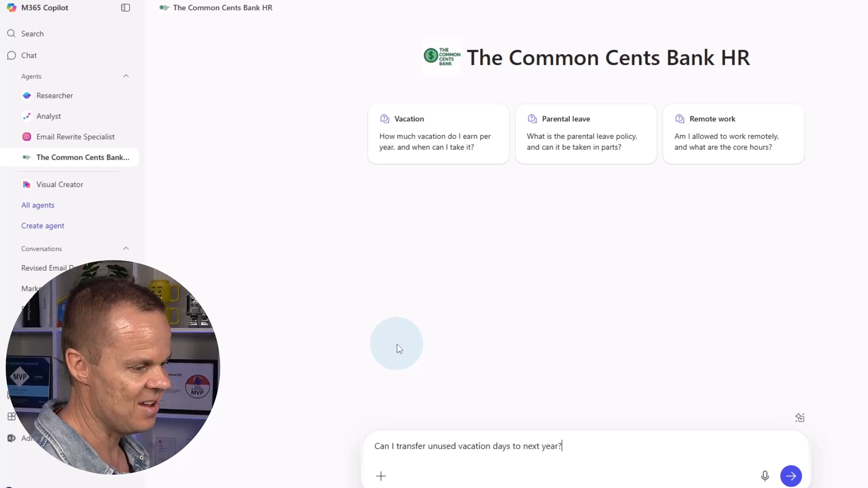
key("Return")
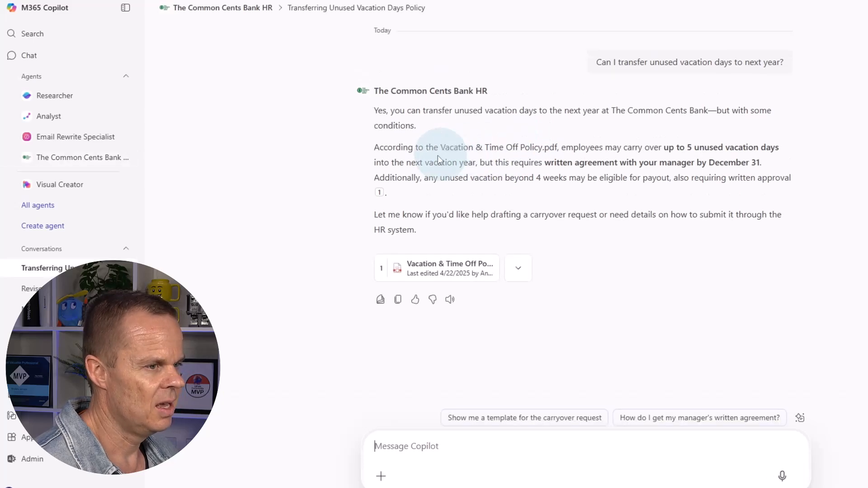
- Open the answer's cited Vacation & Time Off Policy PDF, review the vacation carryover section, and return to the chat
mouse_move(435, 272)
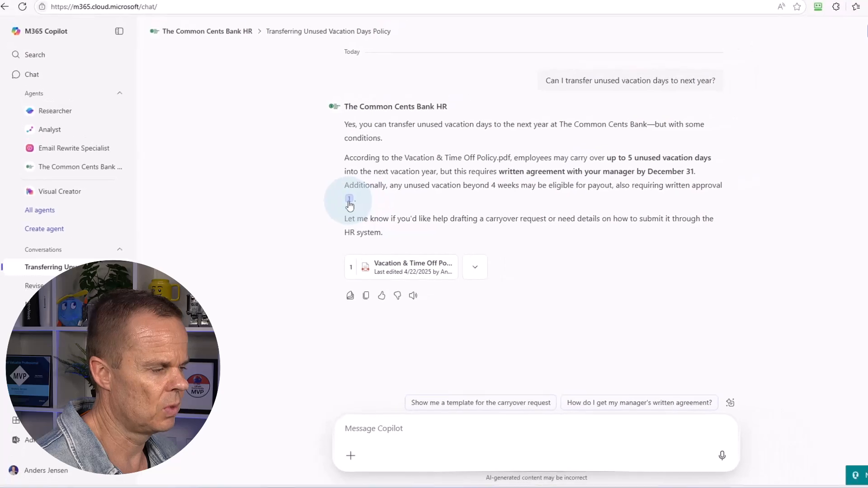
left_click(421, 267)
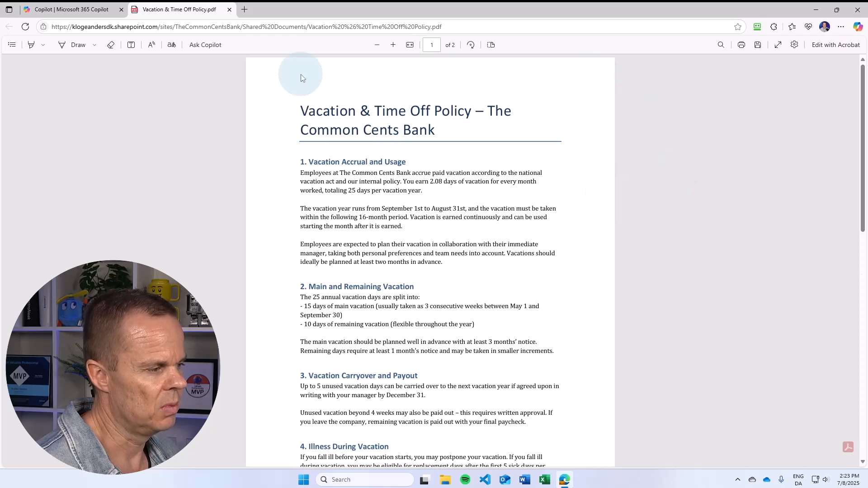
scroll(401, 366, "down", 3)
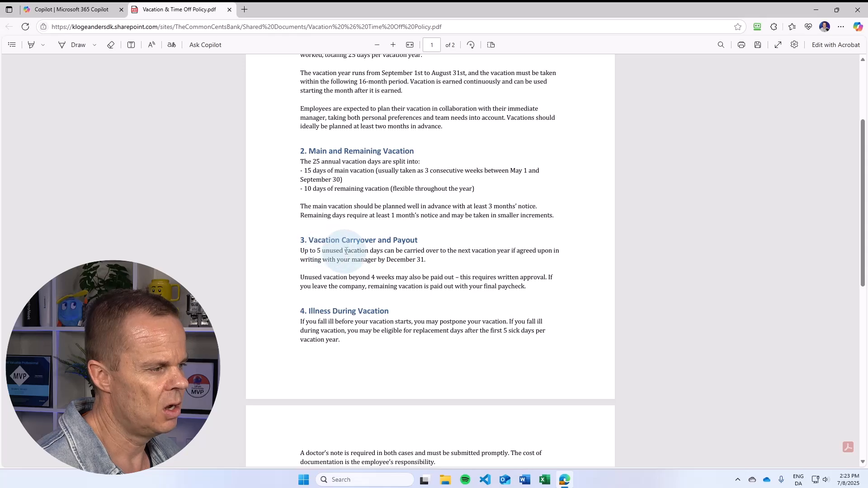
left_click(71, 9)
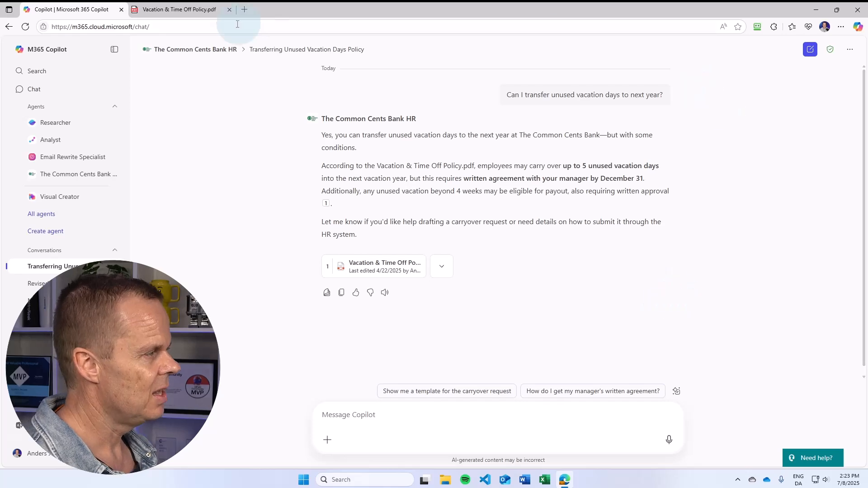
- Reload Copilot and uninstall the Email Rewrite Specialist agent from the agents list
left_click(26, 27)
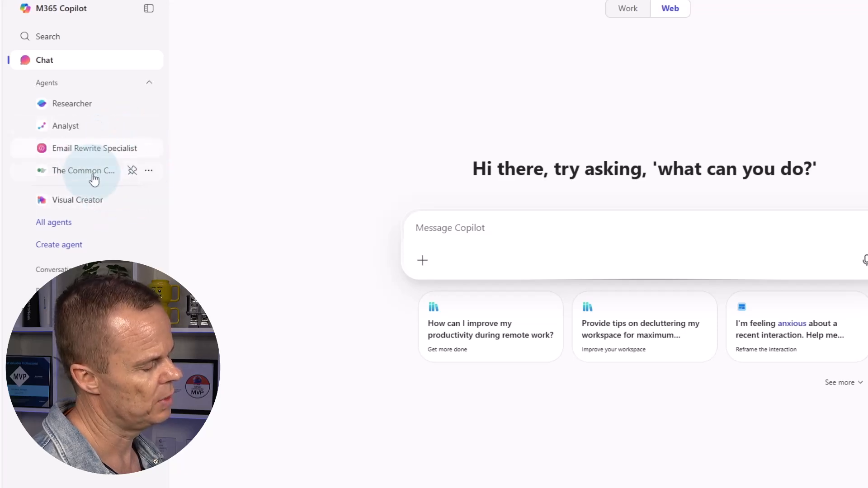
left_click(148, 171)
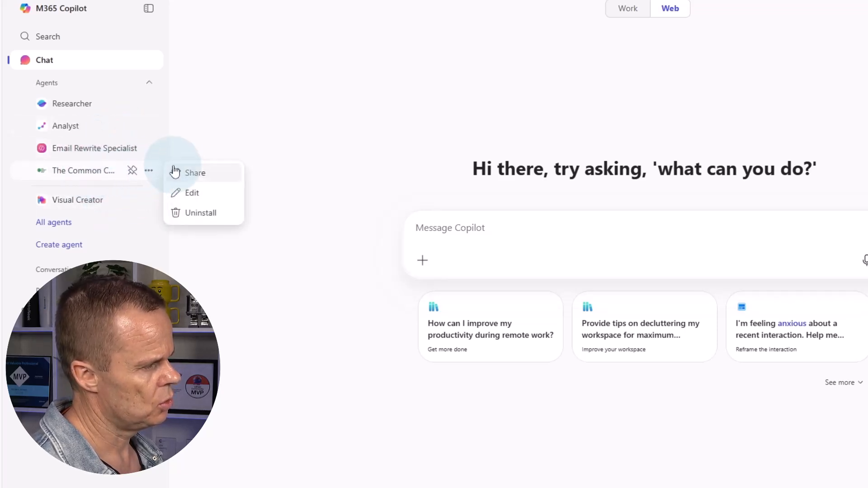
left_click(149, 147)
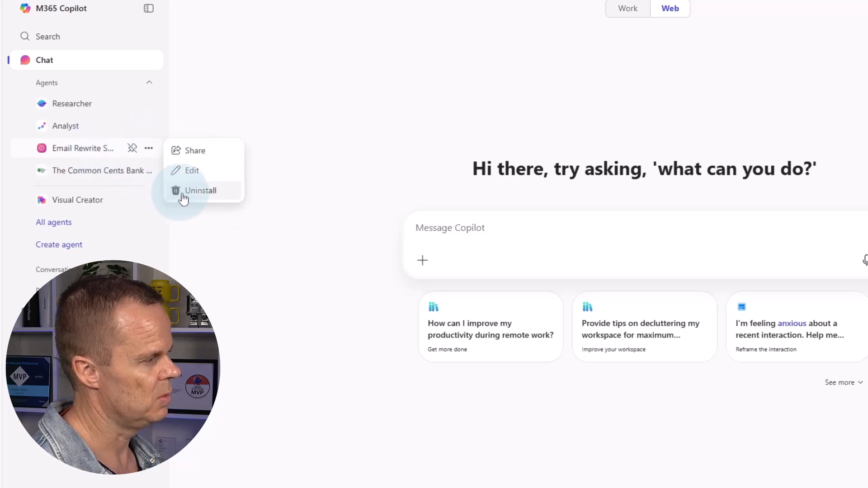
left_click(198, 192)
left_click(593, 315)
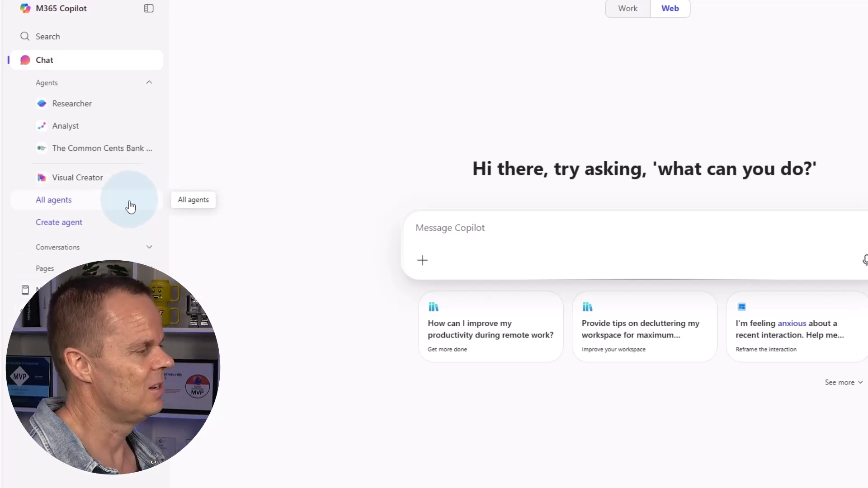
- Delete the Email Rewrite Specialist agent from My agents in Copilot Studio, and tidy up by reloading Copilot and closing the policy PDF
left_click(74, 226)
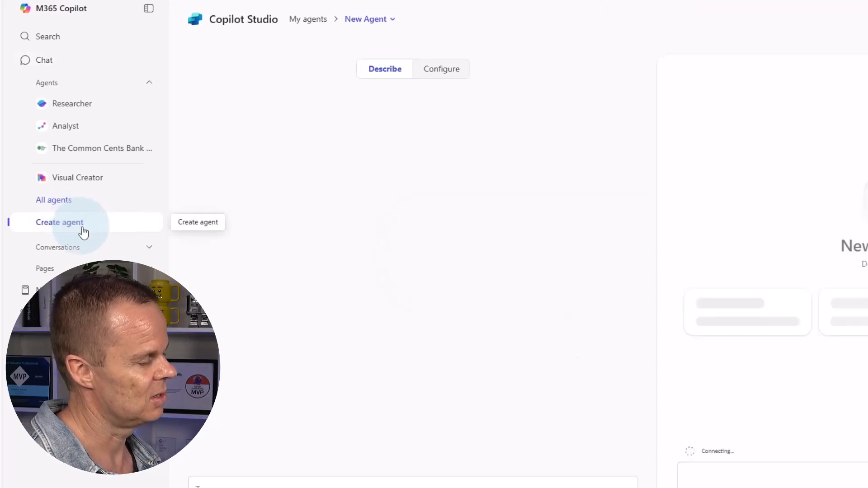
left_click(305, 23)
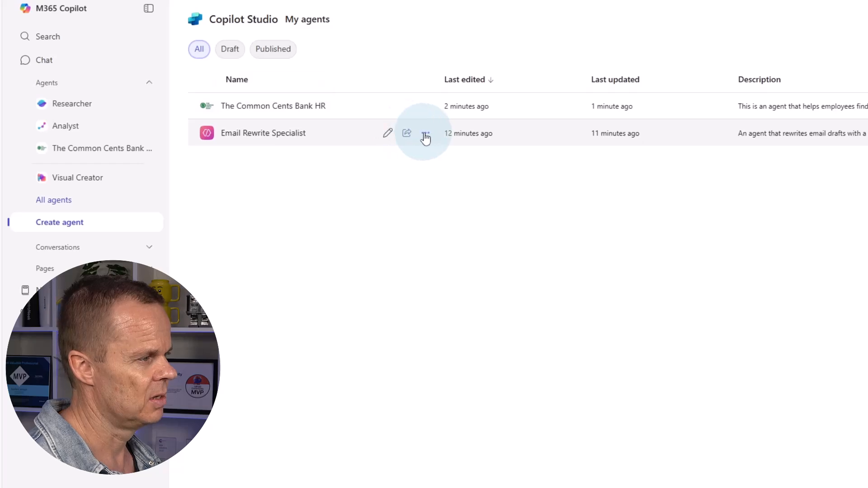
left_click(425, 133)
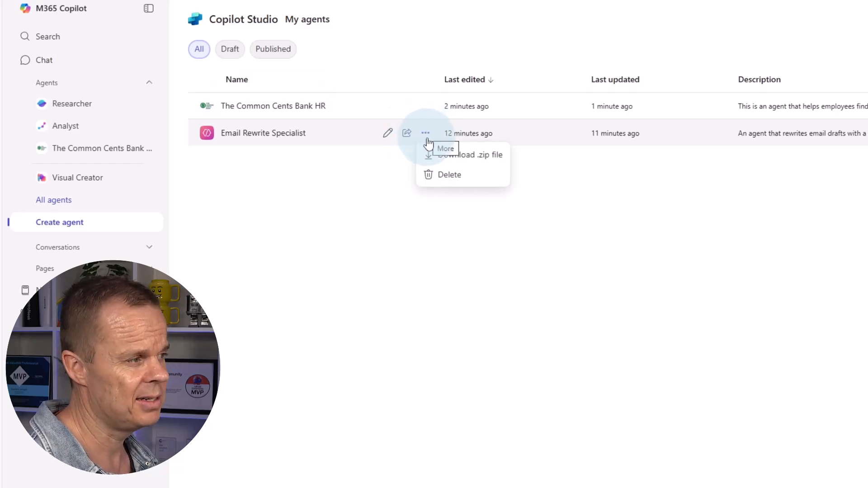
left_click(453, 175)
left_click(712, 295)
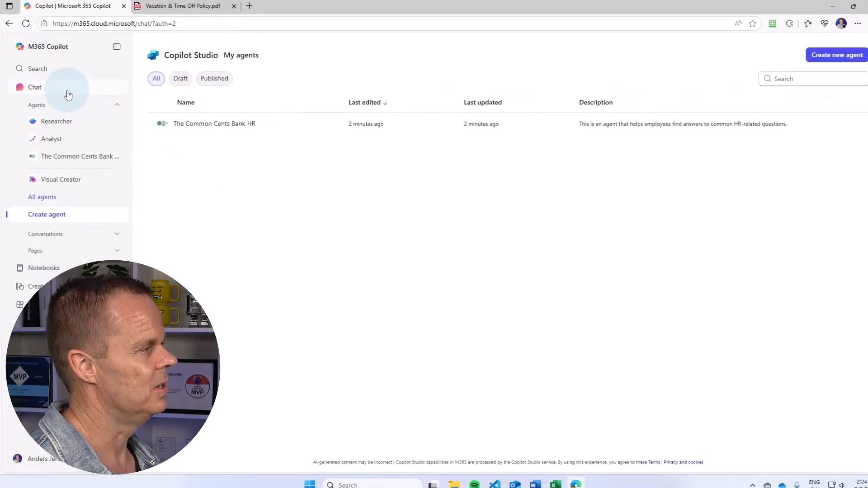
left_click(26, 23)
left_click(234, 6)
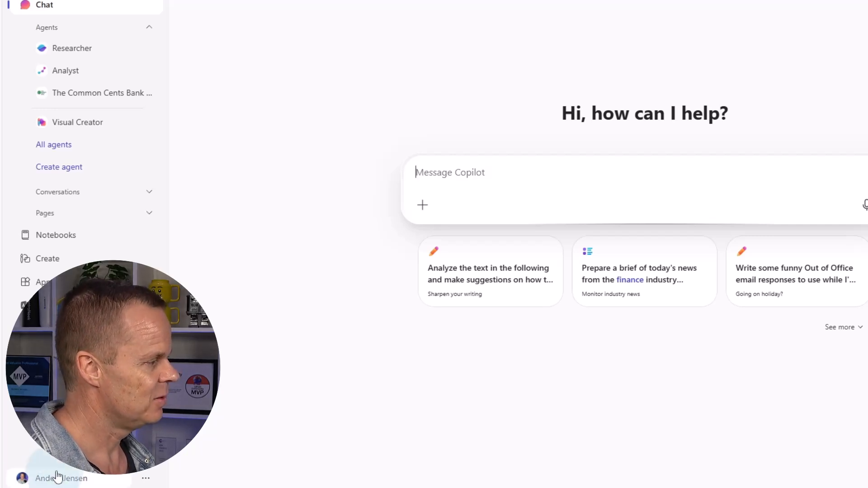
- Start a new Copilot notebook and name it "Workplace Insights"
left_click(61, 234)
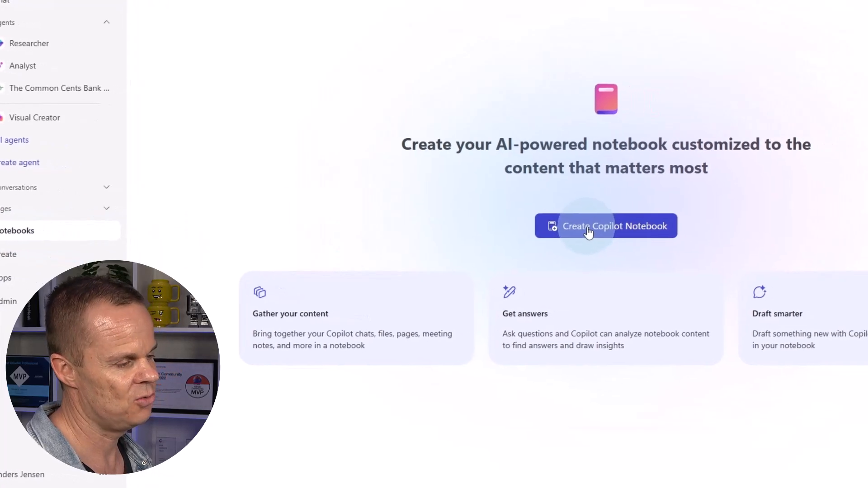
left_click(531, 229)
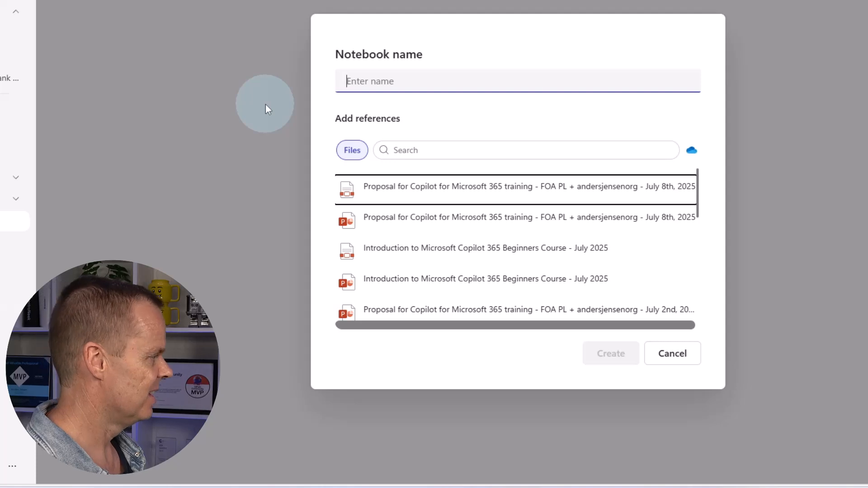
type("Workplace")
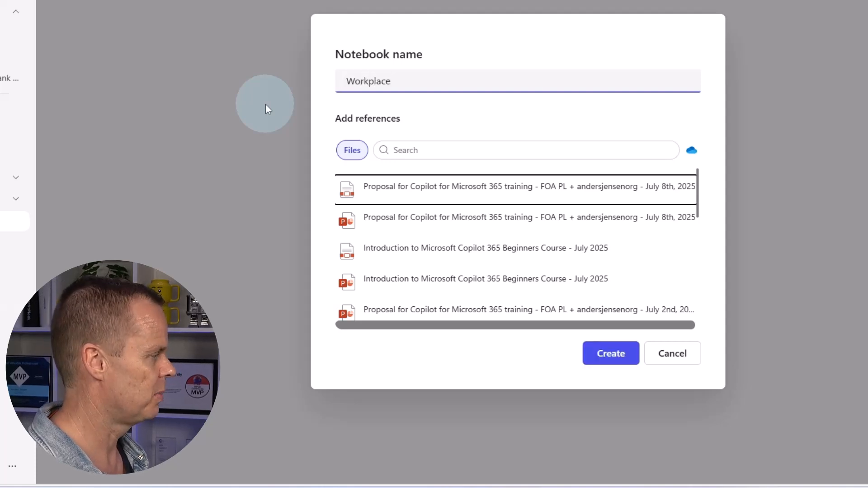
type(" Insight")
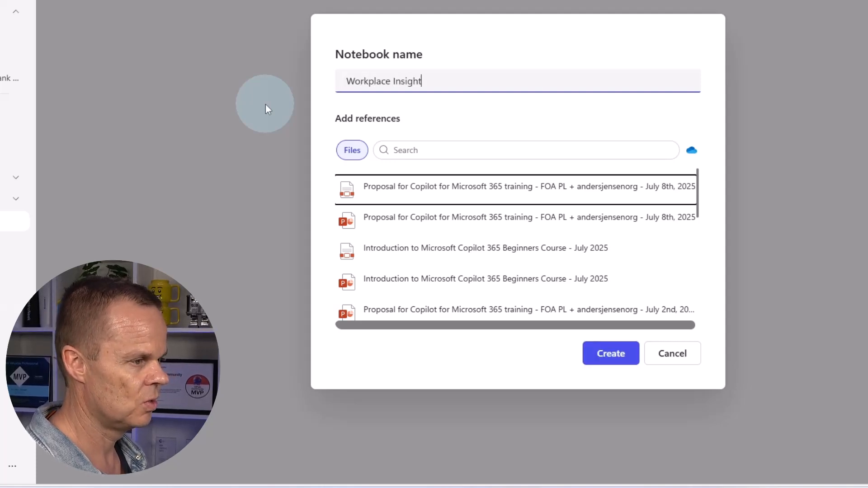
type("s")
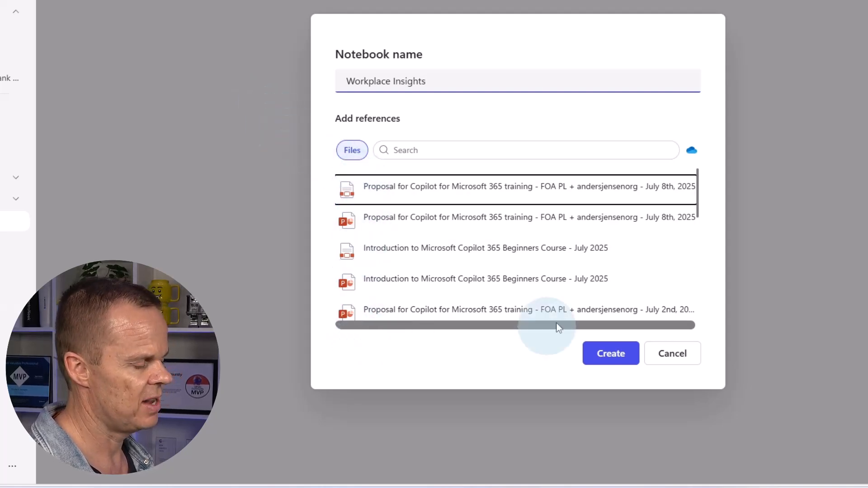
- Switch to File Explorer and open the HR Data folder under Copilot 365 - Lesson Files > Agents & Notebooks in the work OneDrive
left_click(454, 487)
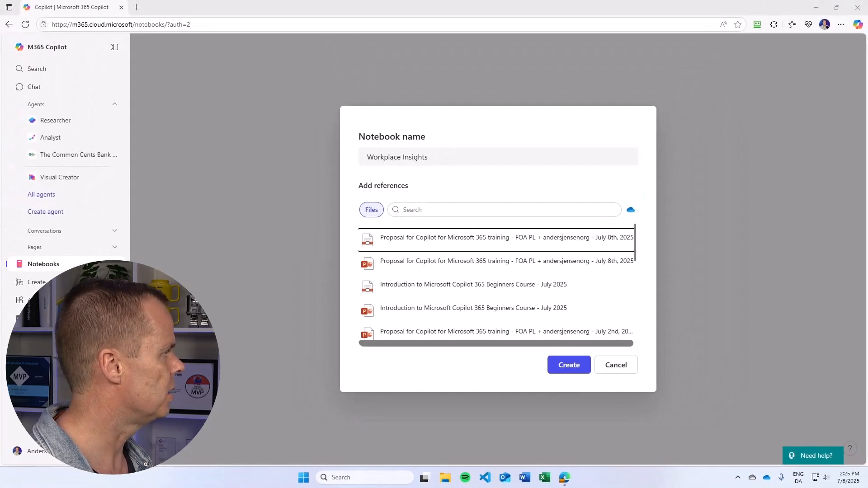
left_click_drag(242, 95, 418, 62)
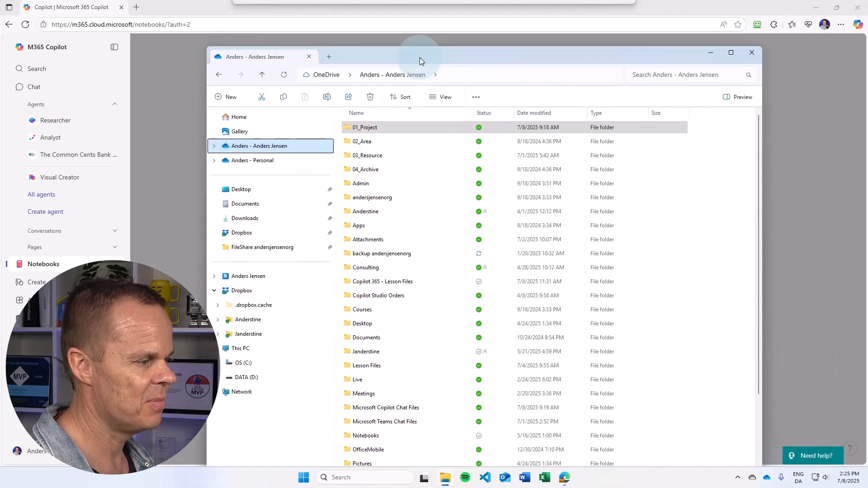
double_click(382, 281)
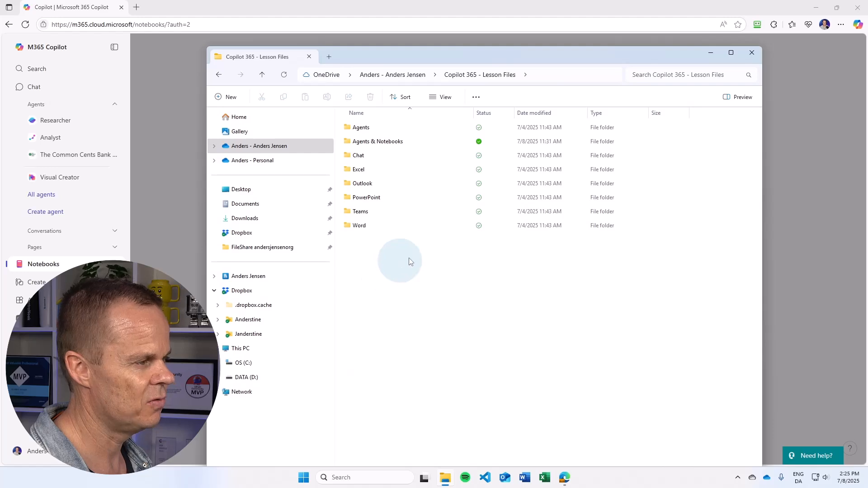
left_click(370, 143)
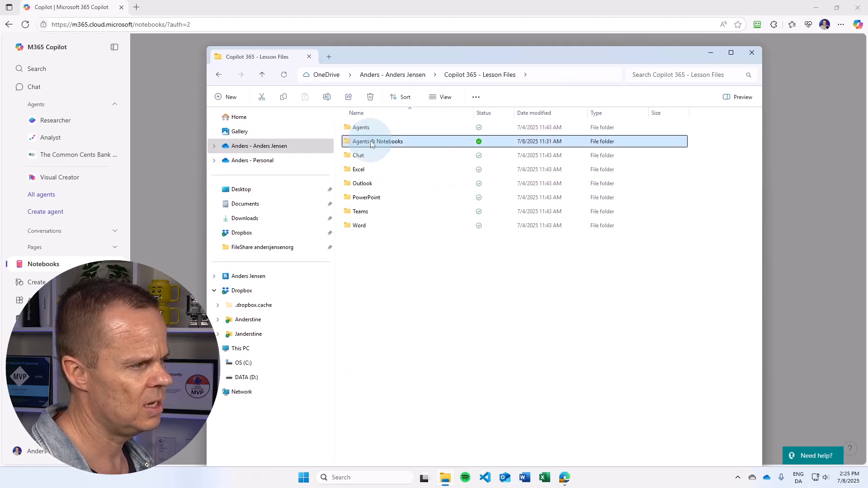
double_click(371, 141)
left_click(387, 127)
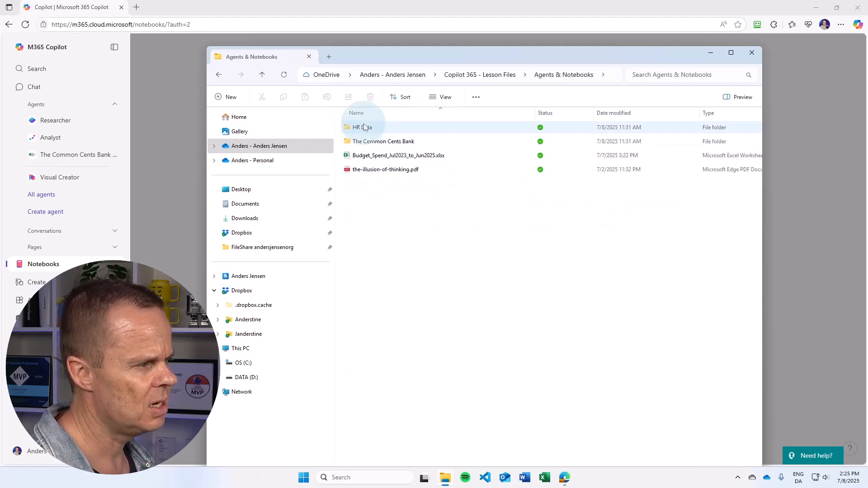
double_click(387, 127)
left_click_drag(391, 54, 356, 31)
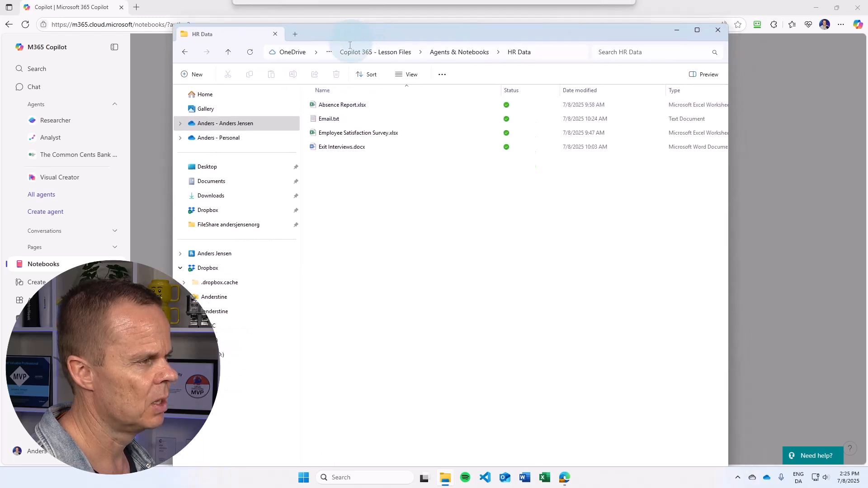
- Open Absence Report.xlsx in Excel, review the absence days by department and month, and close the workbook
double_click(341, 105)
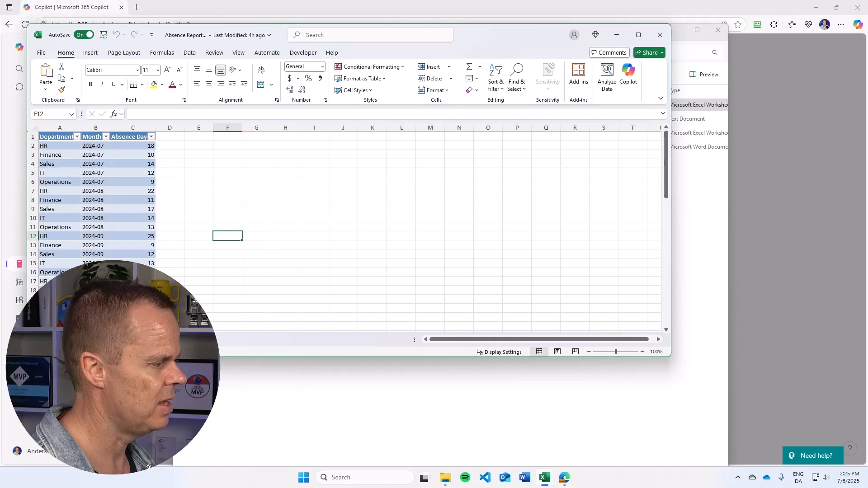
scroll(88, 203, "down", 11)
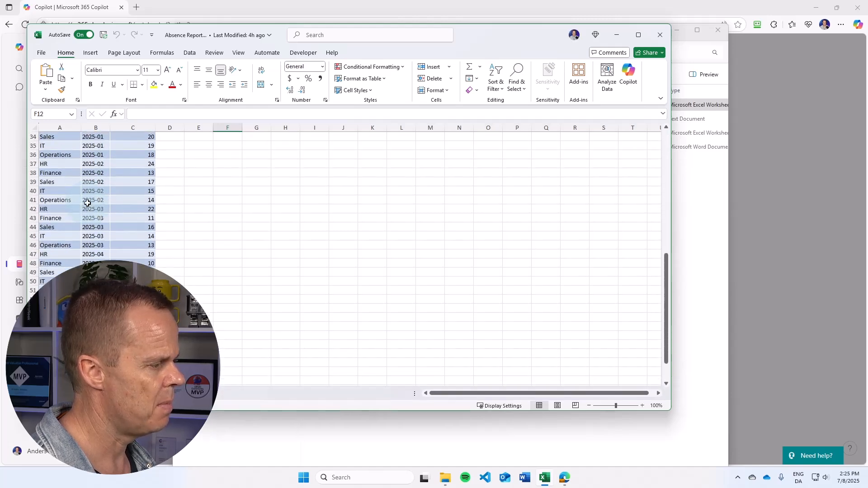
scroll(88, 203, "up", 11)
scroll(92, 176, "down", 3)
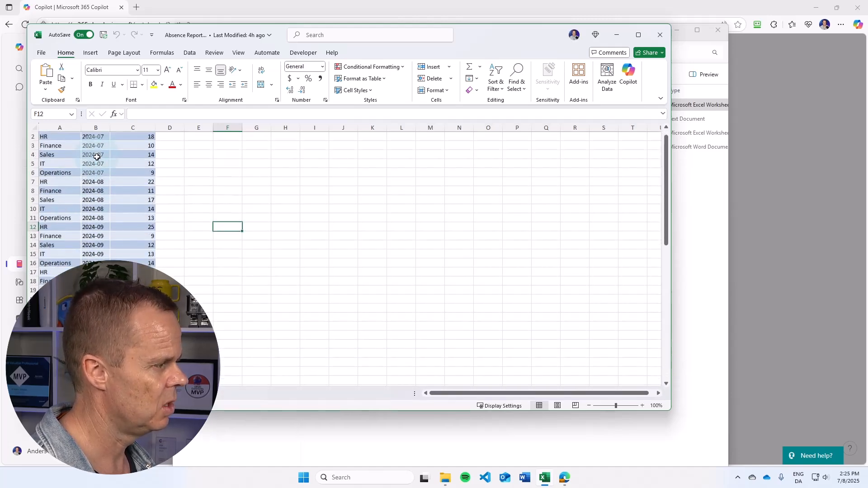
scroll(98, 163, "up", 3)
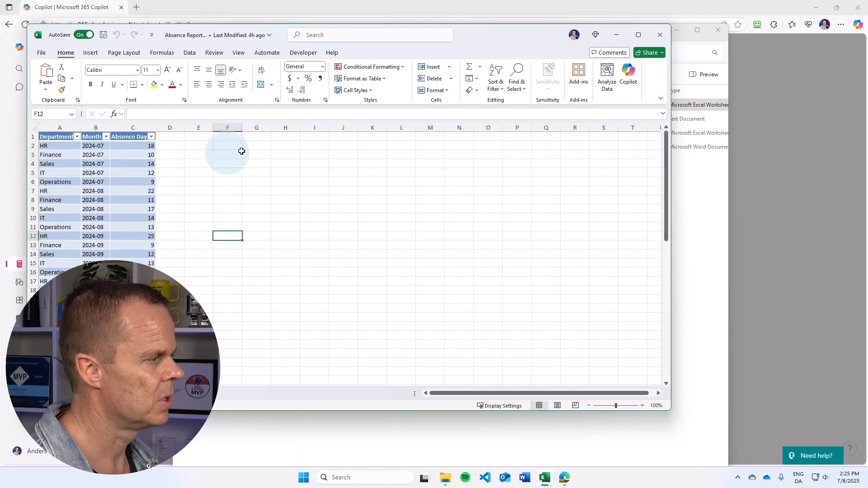
left_click(661, 35)
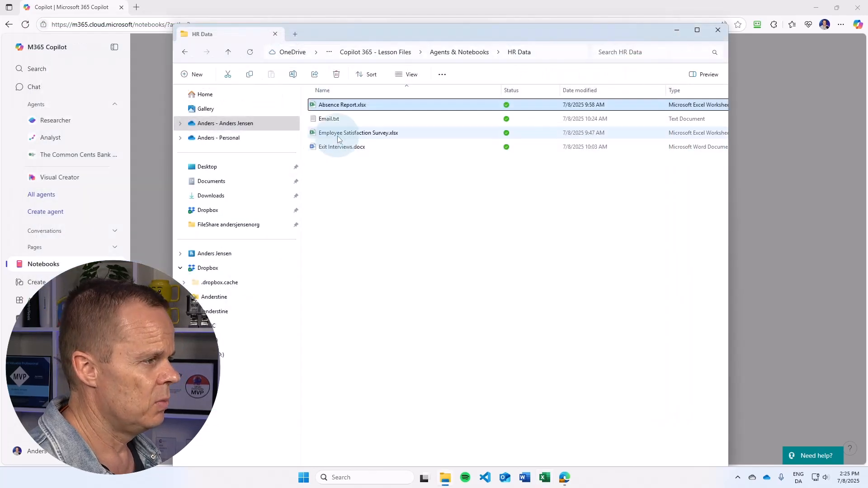
- Open Employee Satisfaction Survey.xlsx, review its rating columns and comments, and close the workbook
double_click(335, 133)
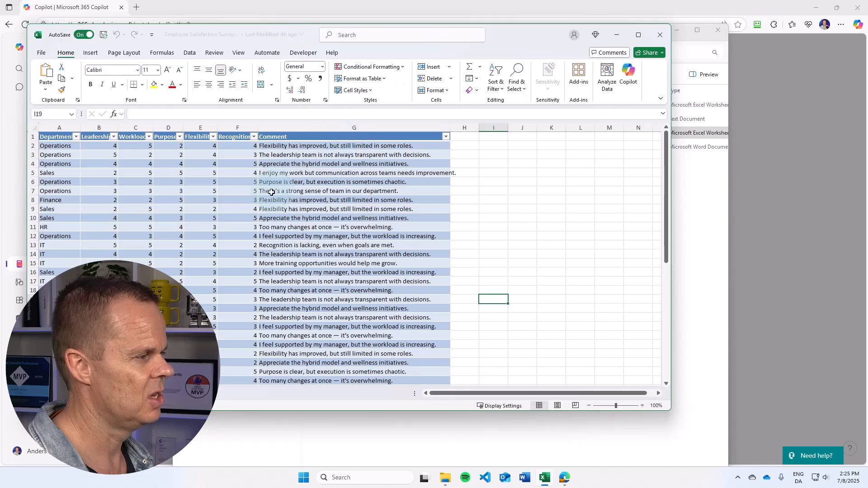
left_click(54, 146)
left_click(93, 145)
left_click(144, 150)
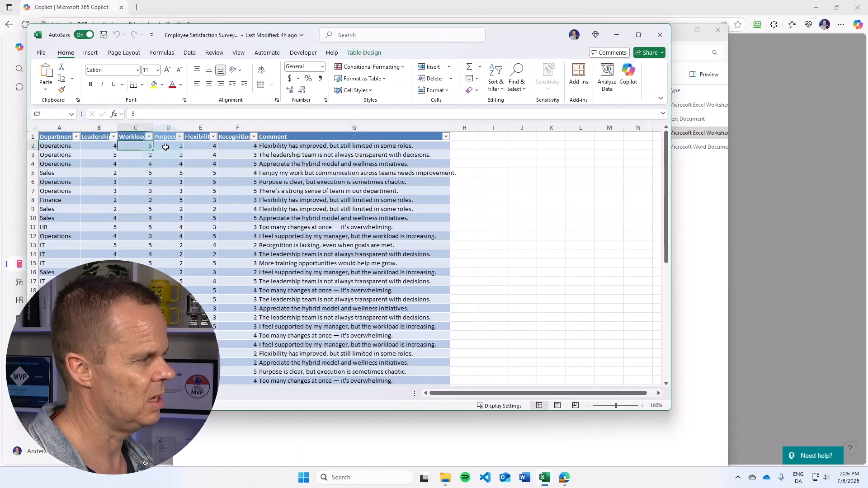
left_click(171, 145)
left_click(204, 146)
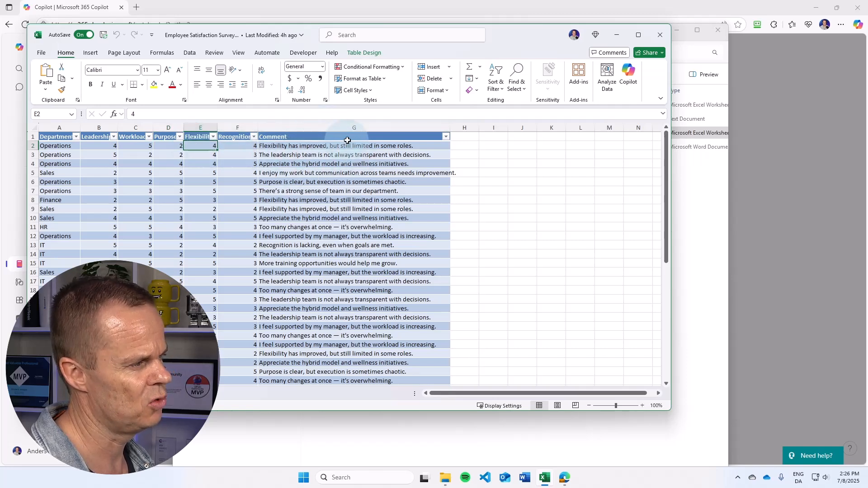
scroll(335, 274, "down", 3)
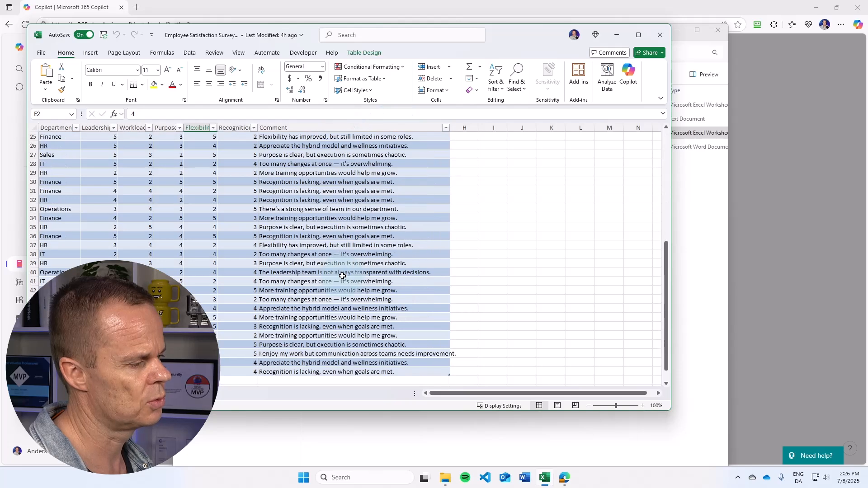
scroll(342, 273, "up", 3)
left_click(660, 35)
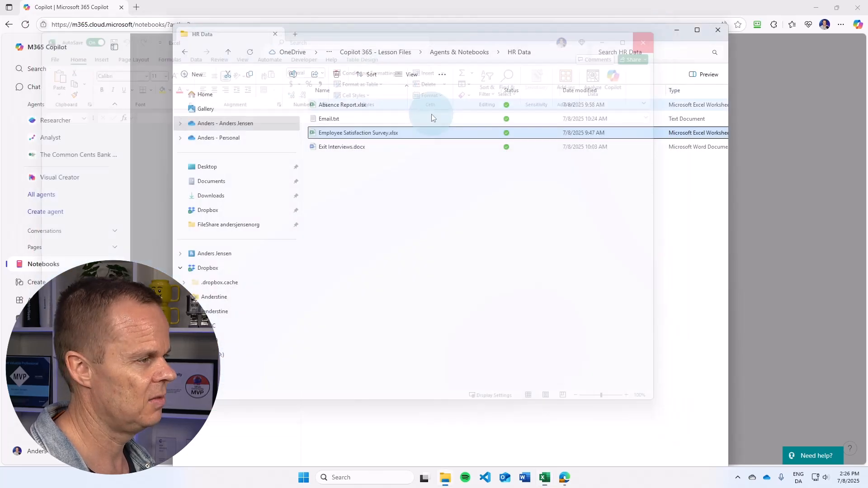
- Open Exit Interviews.docx in Word, maximize it to review the interview statements by department, and close the document
left_click(330, 147)
double_click(330, 148)
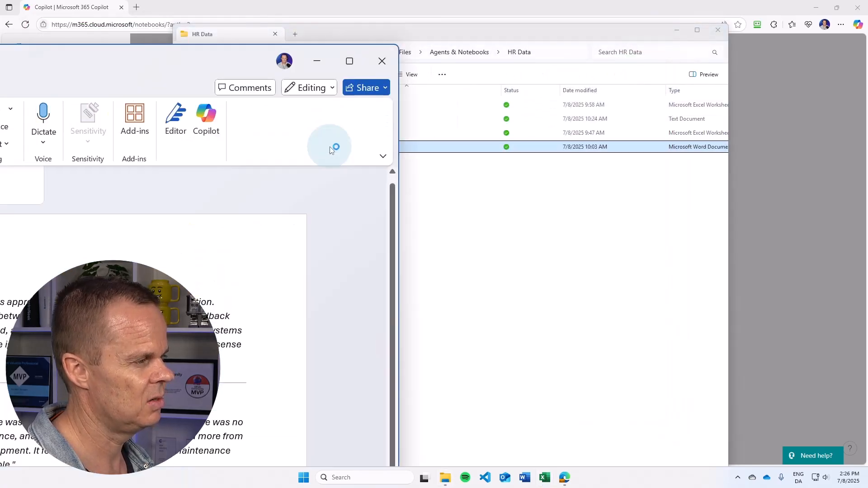
left_click(348, 62)
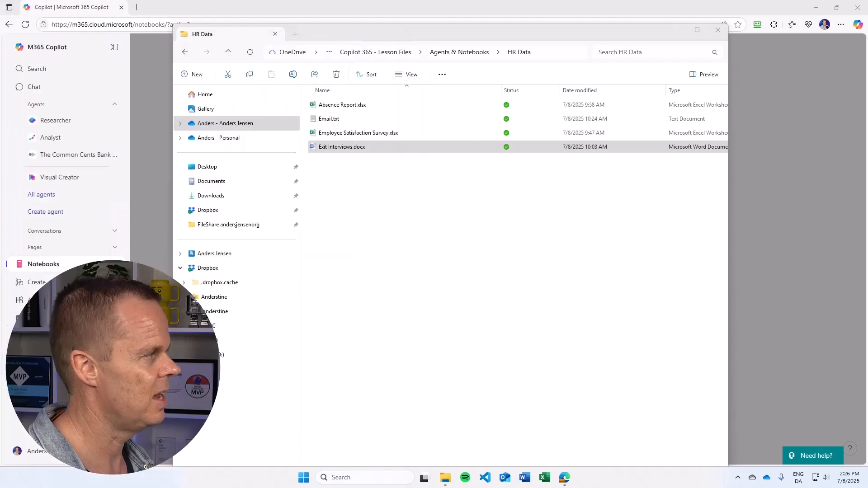
left_click_drag(0, 68, 699, 89)
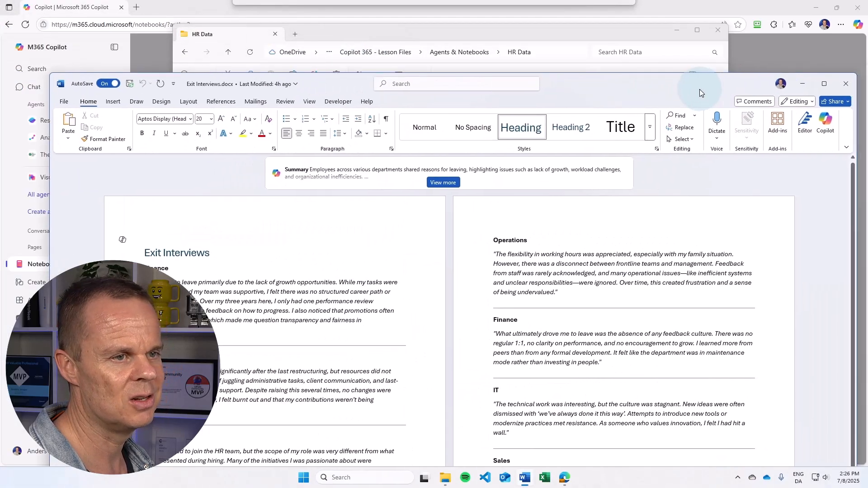
left_click(823, 84)
scroll(387, 298, "down", 5)
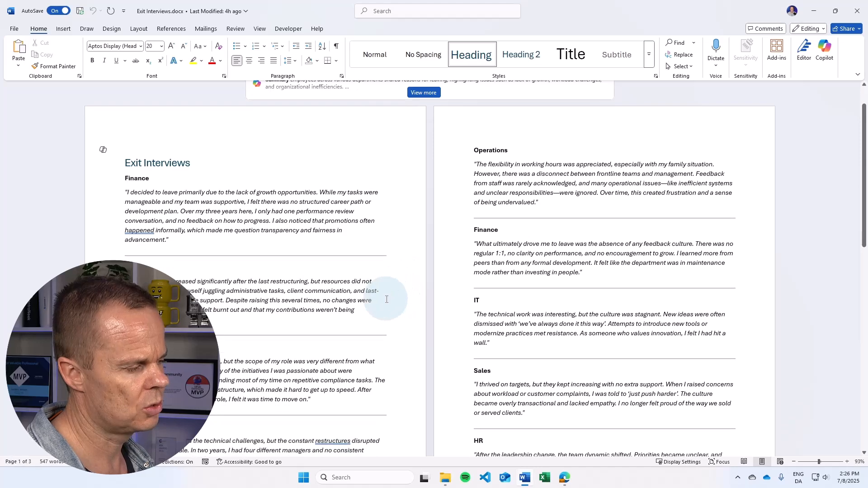
scroll(387, 299, "up", 6)
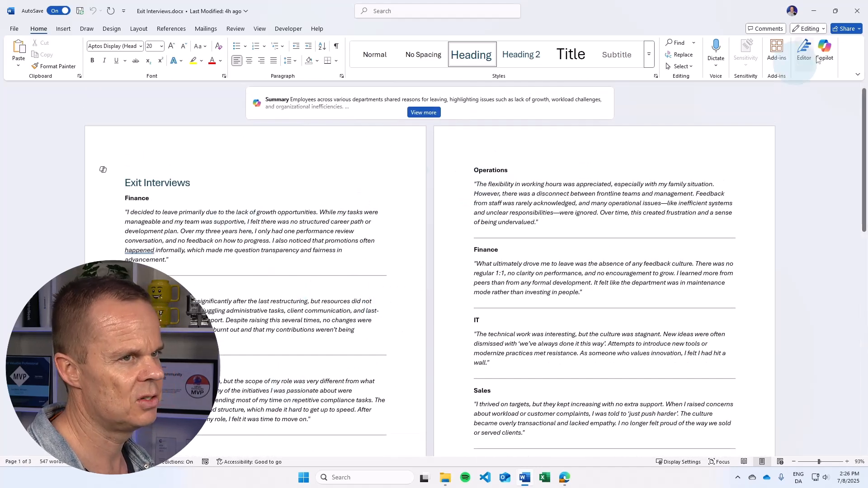
left_click(855, 11)
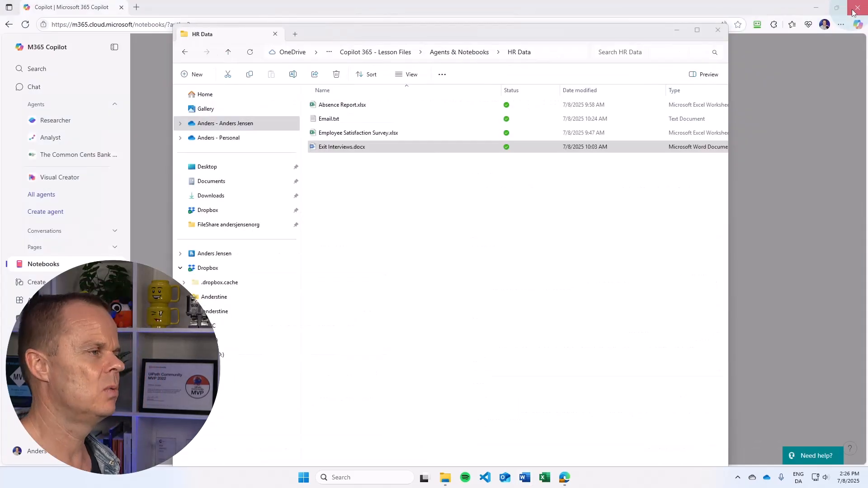
- Add Exit Interviews, Absence Report and Employee Satisfaction Survey from the OneDrive HR Data folder as references and create the Workplace Insights notebook
left_click(717, 30)
left_click(506, 229)
left_click(631, 210)
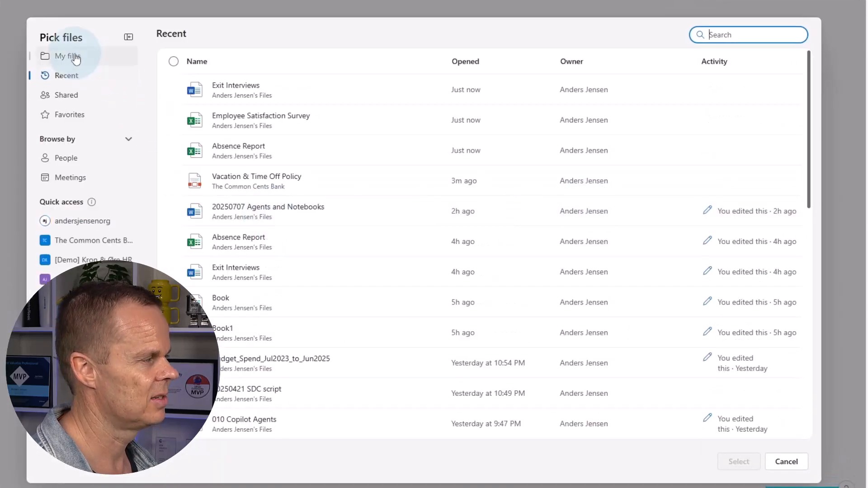
left_click(71, 55)
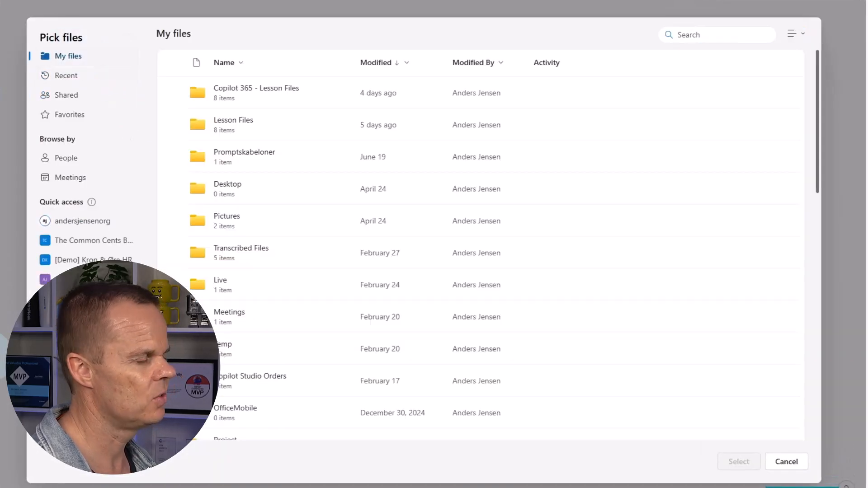
left_click(285, 100)
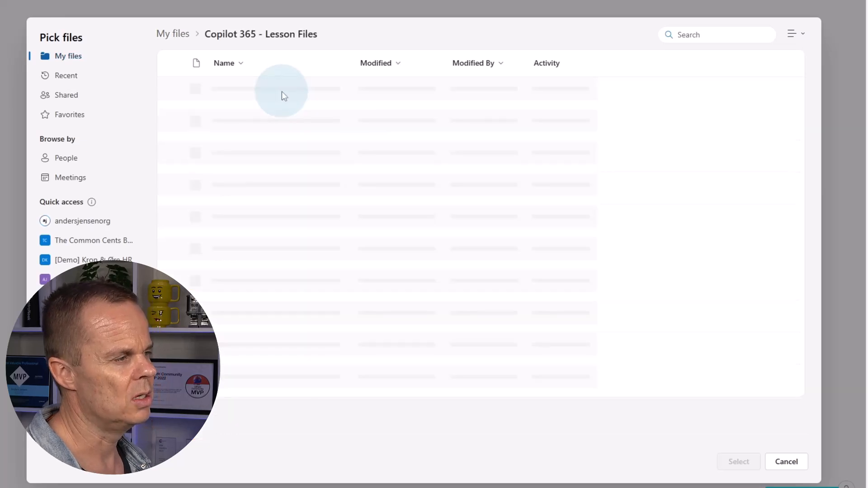
left_click(283, 95)
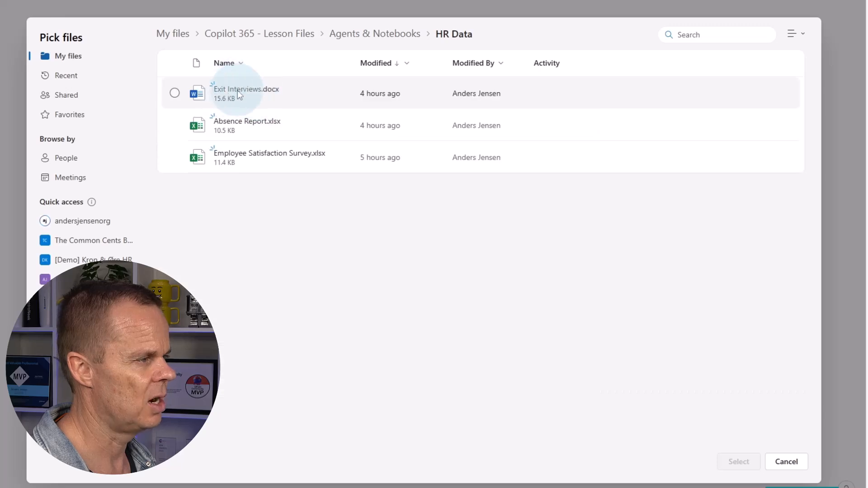
left_click(174, 62)
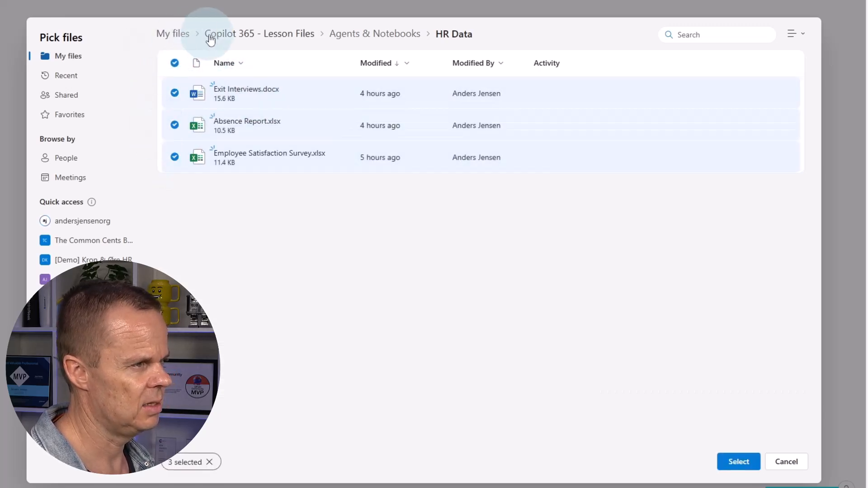
left_click(739, 466)
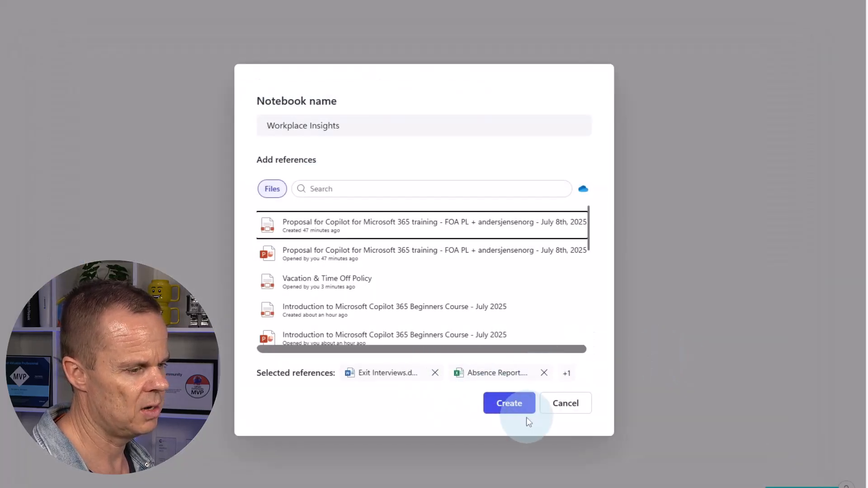
left_click(509, 403)
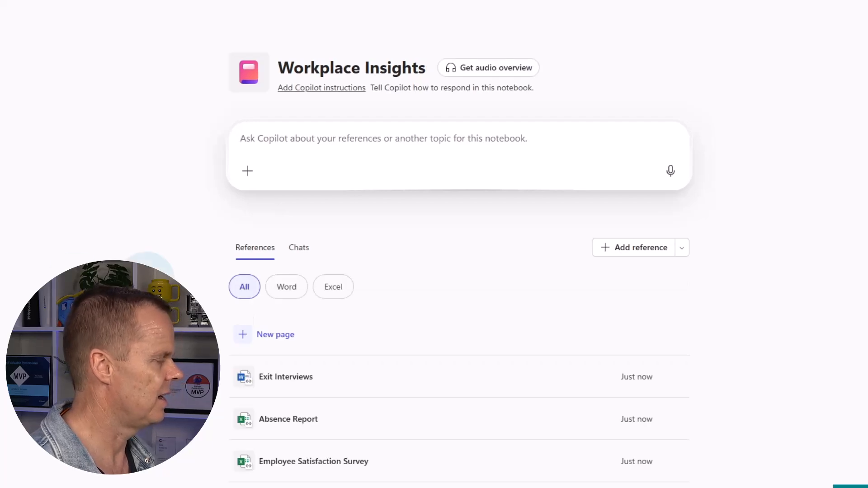
scroll(235, 362, "down", 1)
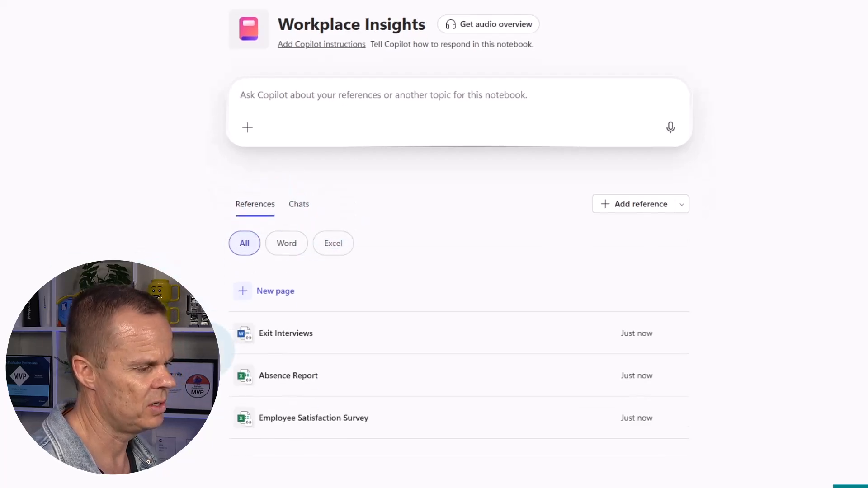
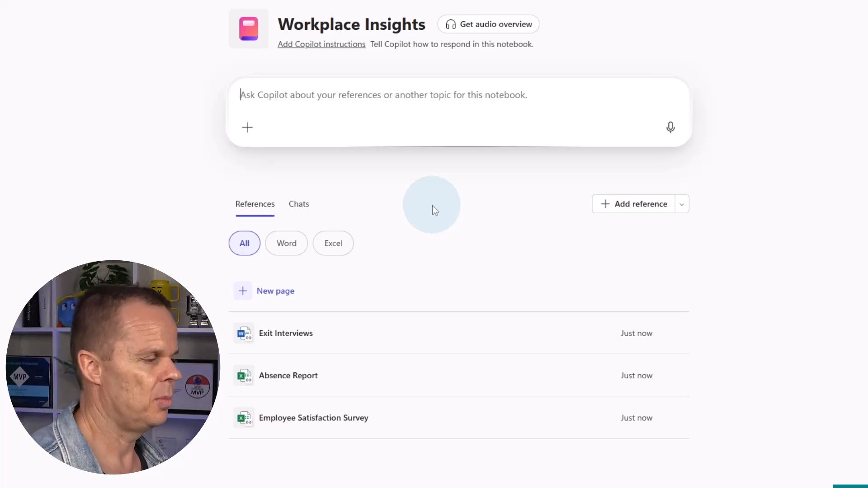
- Examine the options for adding further references to the notebook, including file selection, upload and link, without adding any
left_click(630, 206)
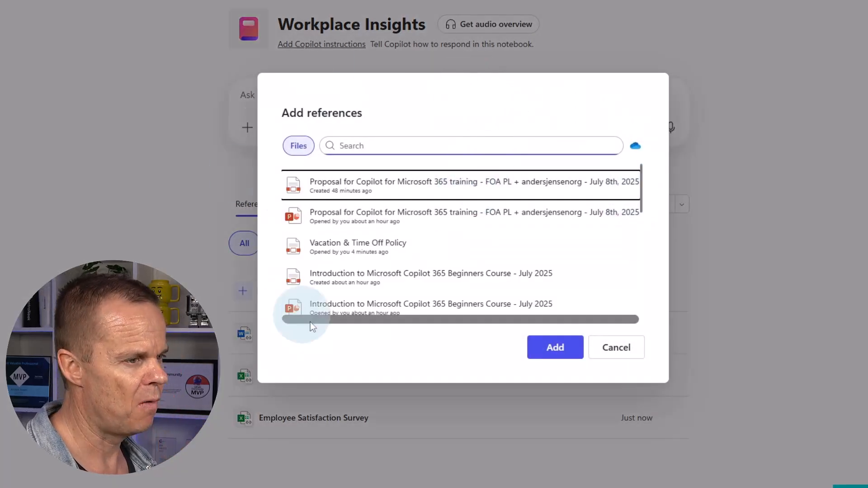
left_click(609, 361)
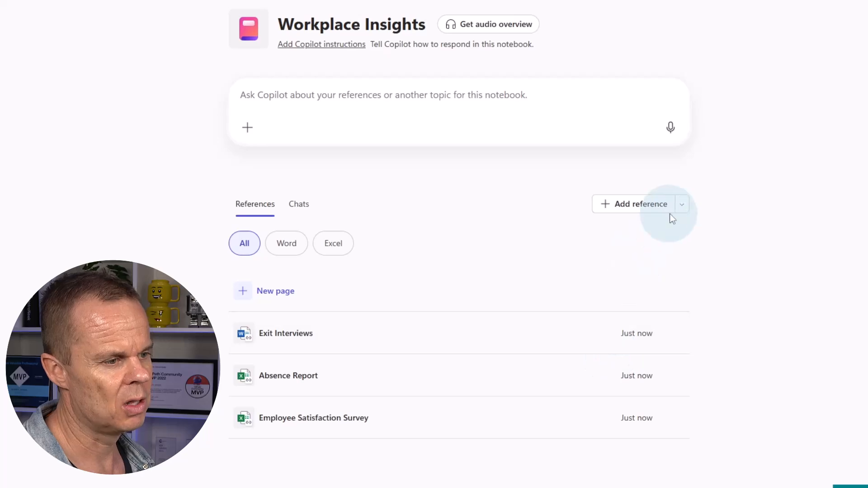
left_click(682, 204)
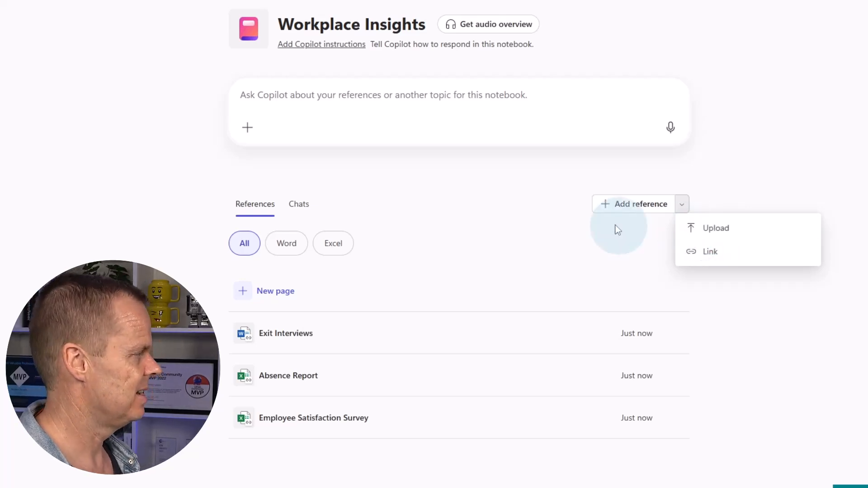
left_click(556, 201)
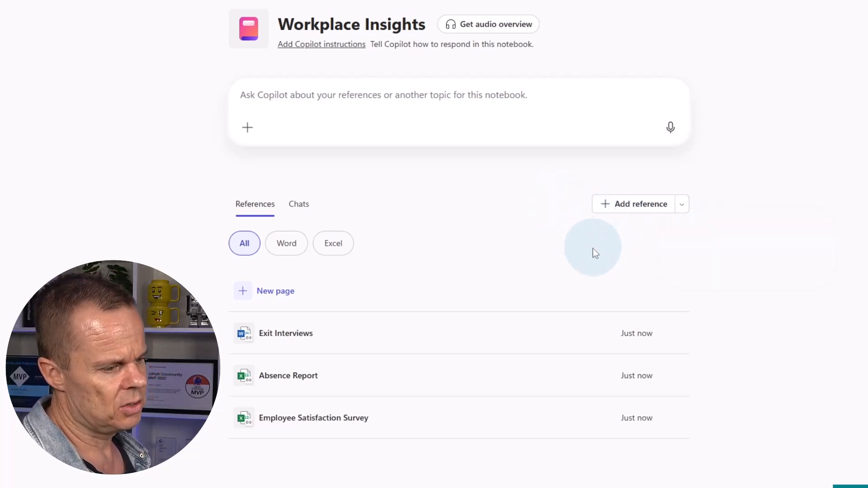
- Begin the notebook's Copilot instructions with "Used the provided references to help analyze workplace trends."
left_click(322, 45)
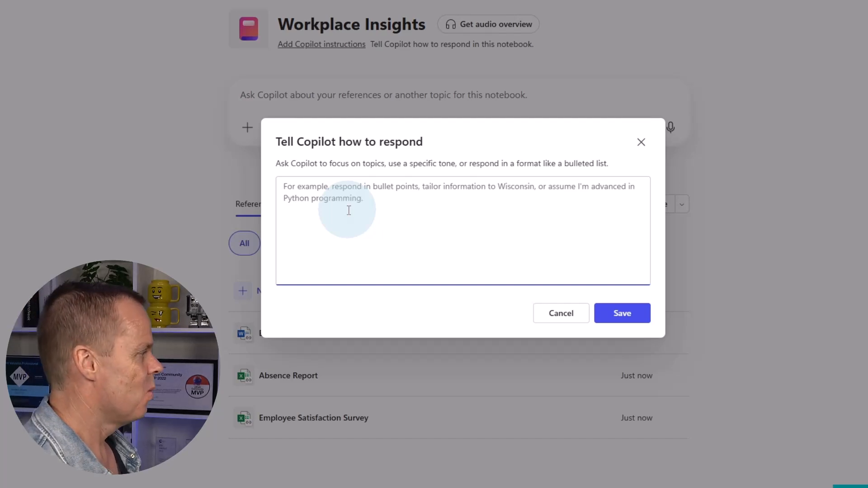
type("Used the provided")
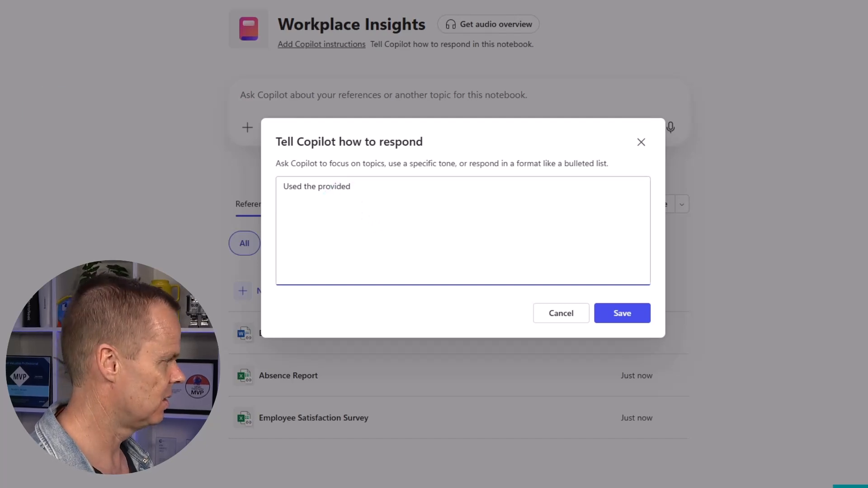
type("referenc")
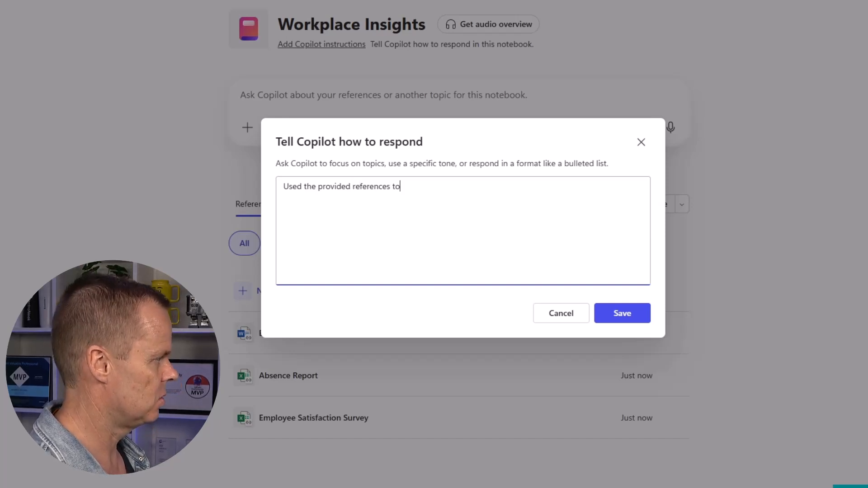
type(" es to help analyze")
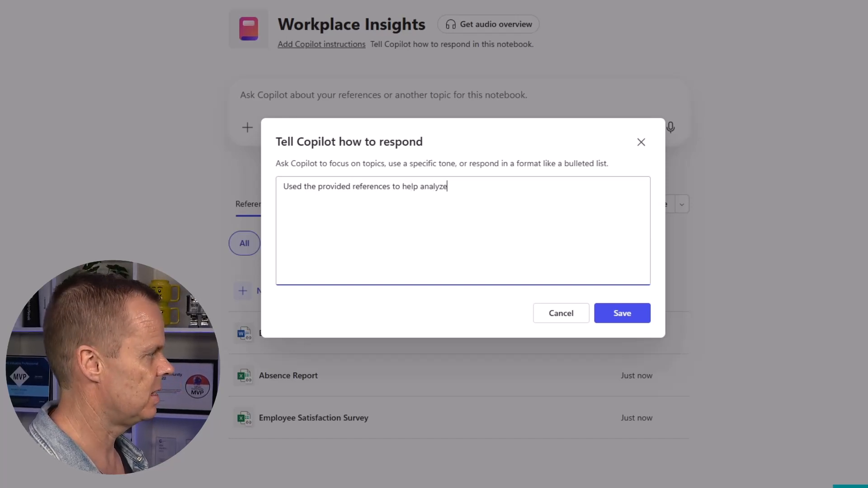
type(" workplace t")
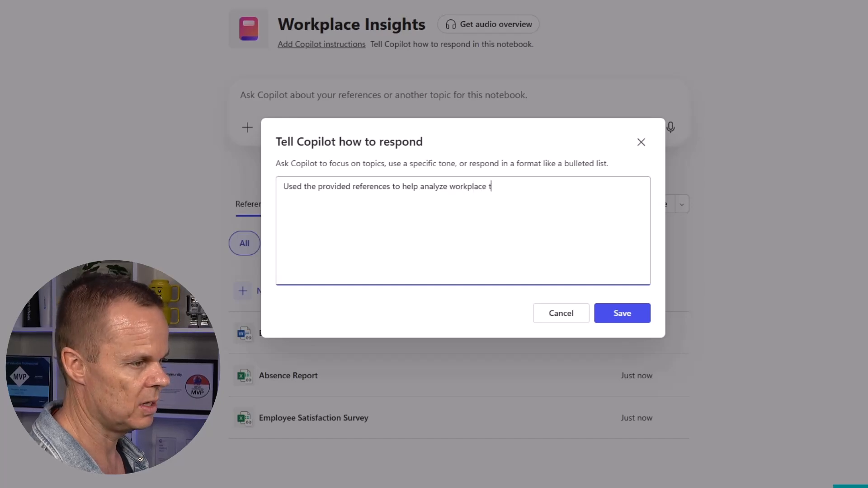
type("rends. Focus")
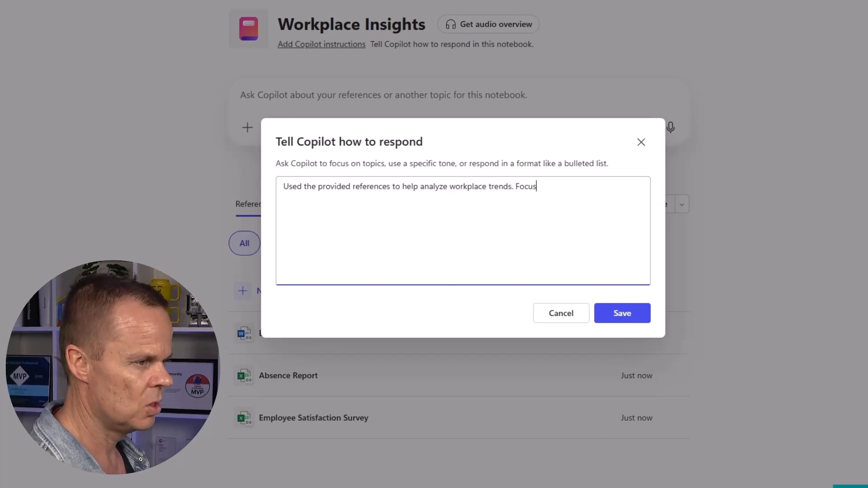
- Continue the instructions with a focus on summarizing insights, comparing departments, identifying patterns over time, and suggesting practical HR actions when relevant
type(" on summarize")
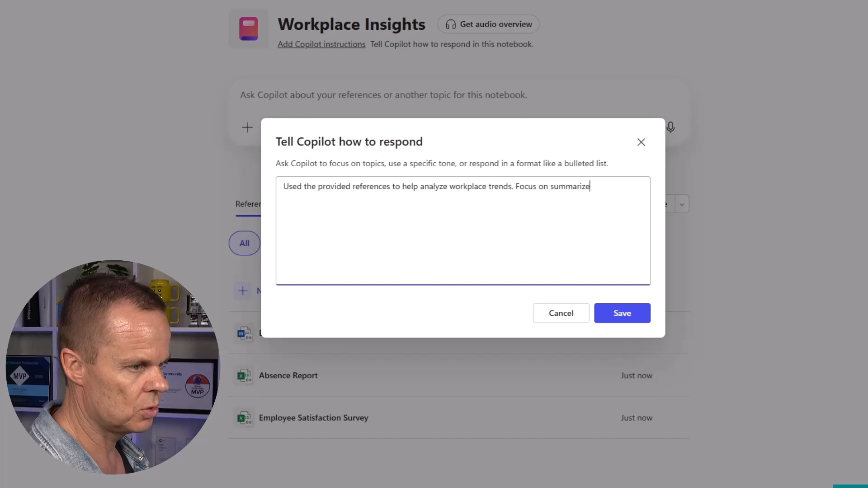
key("BackSpace")
type("ing insights")
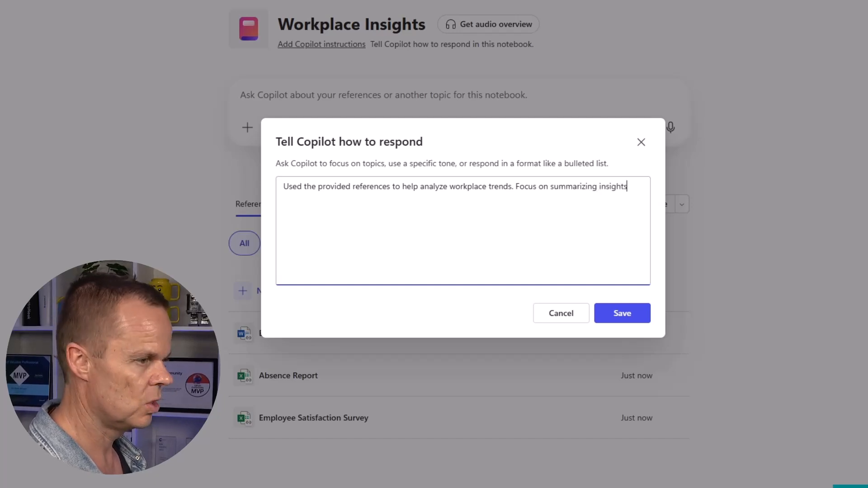
type(", compar")
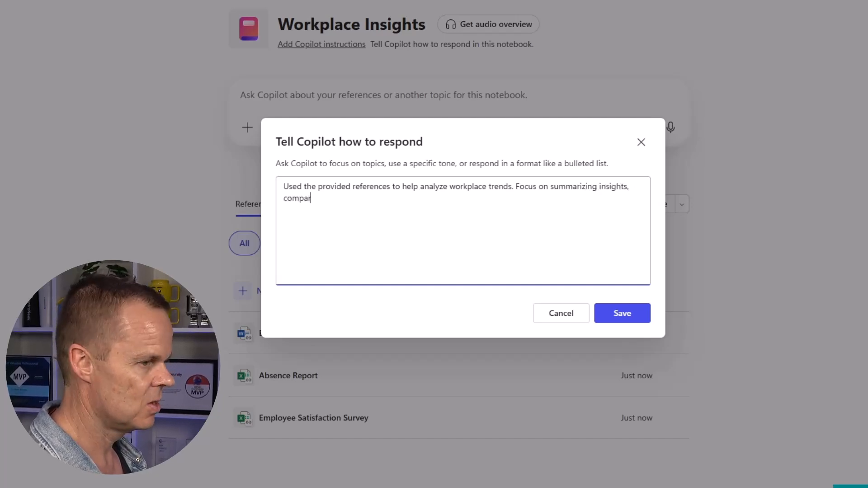
type("ing departments, ident")
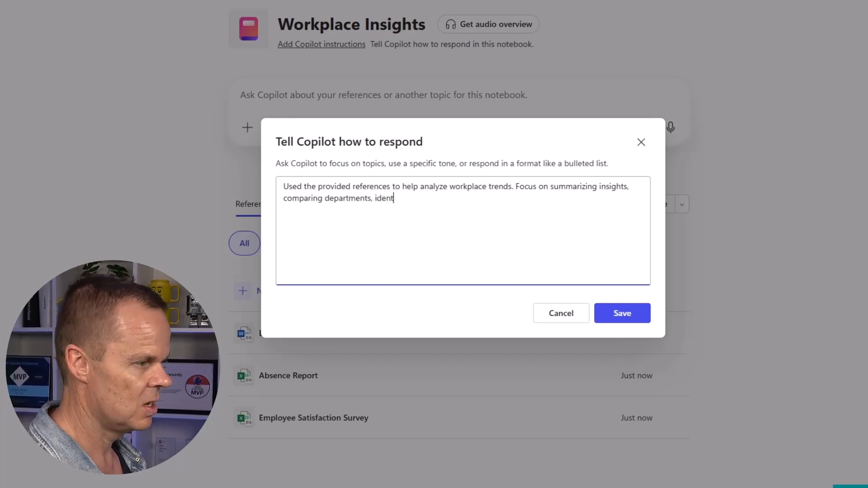
type("ifying patte")
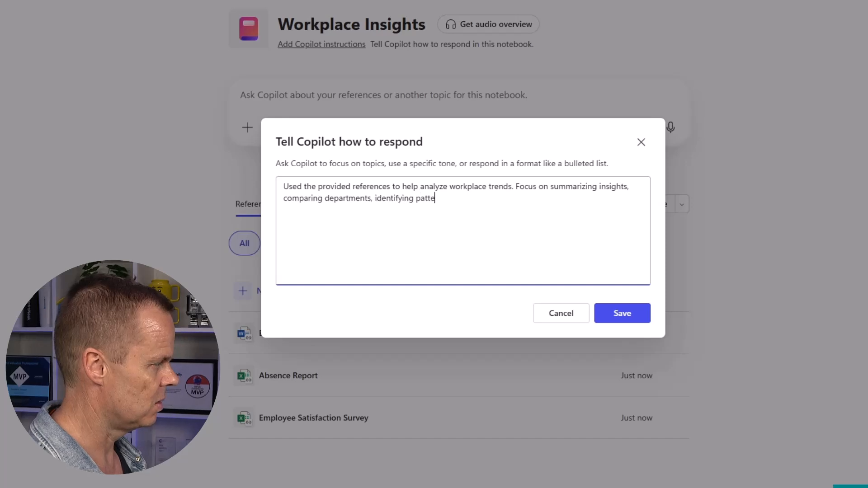
type("rns over time")
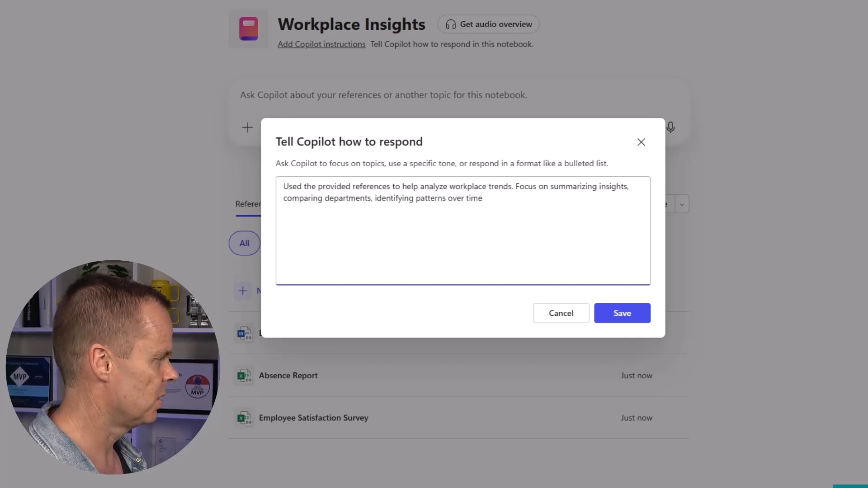
type(", and suggesti")
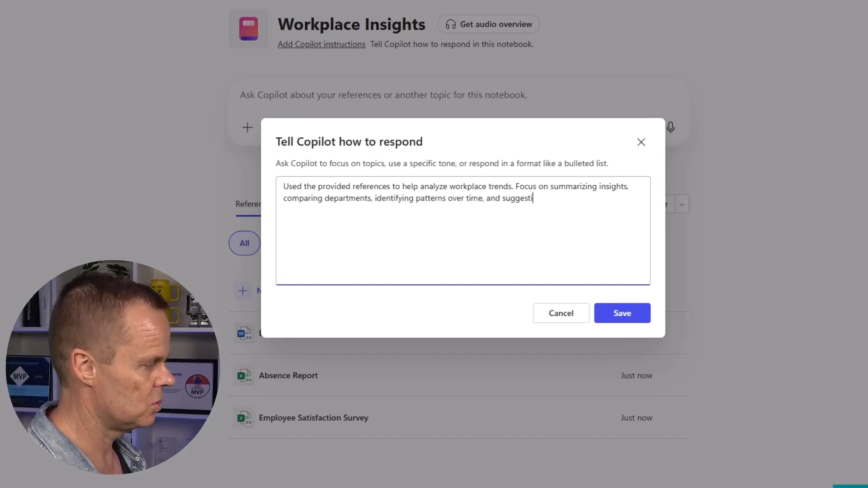
type("ng ")
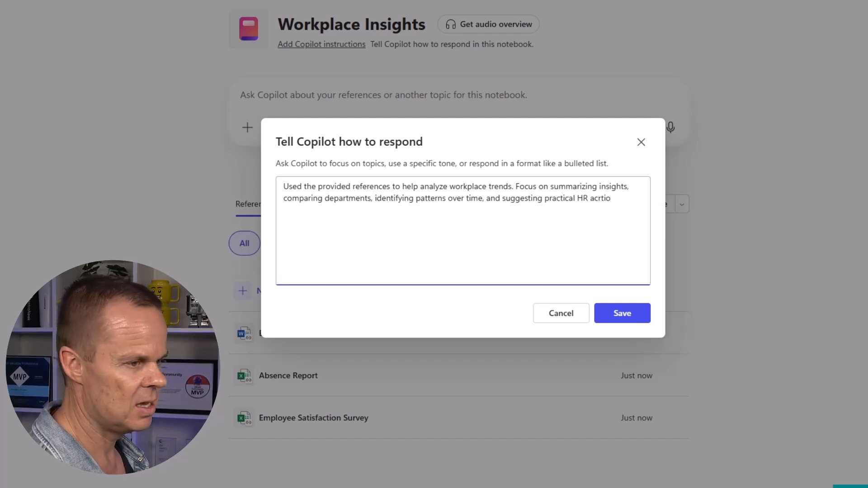
type("practical HR actions when relevan")
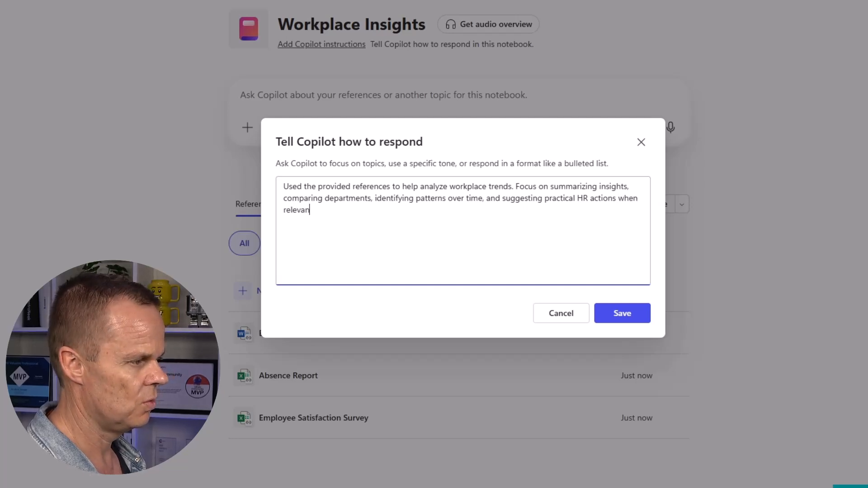
- End the Copilot instructions with "Keep your responses concise, structured and professional." and save them
type("t. Keep")
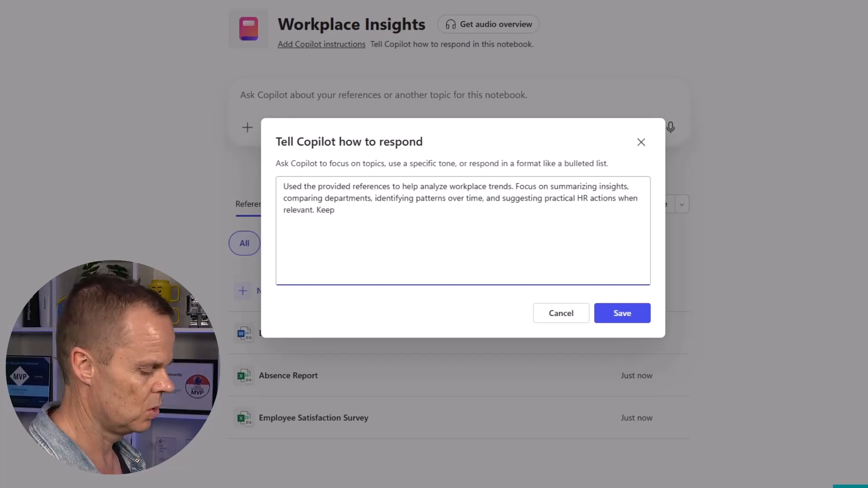
type(" your reponse")
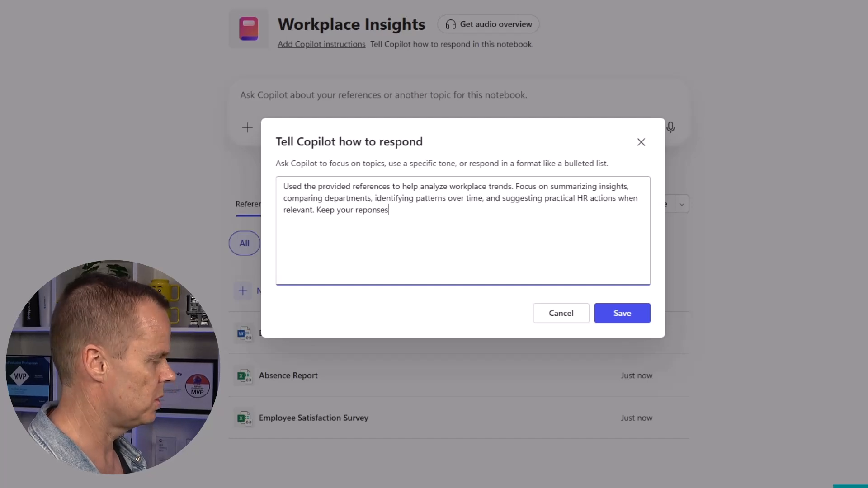
type("s")
key("BackSpace")
key("BackSpace")
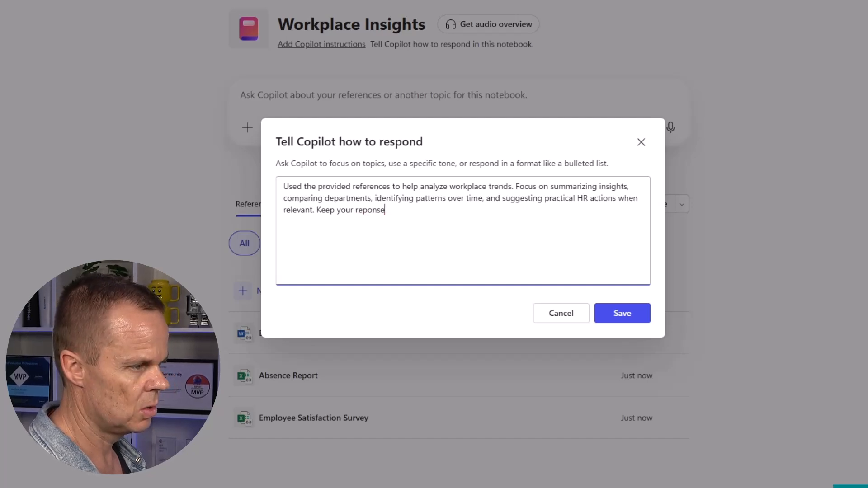
key("BackSpace")
type("sponses con")
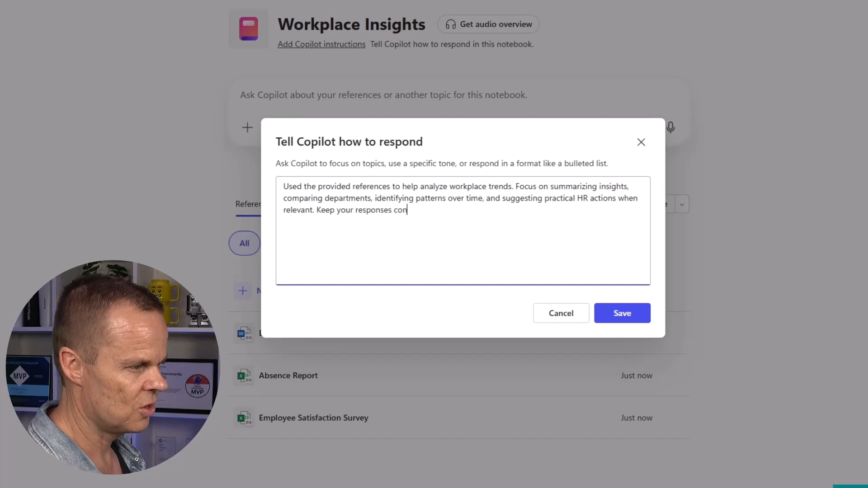
type("cise, st")
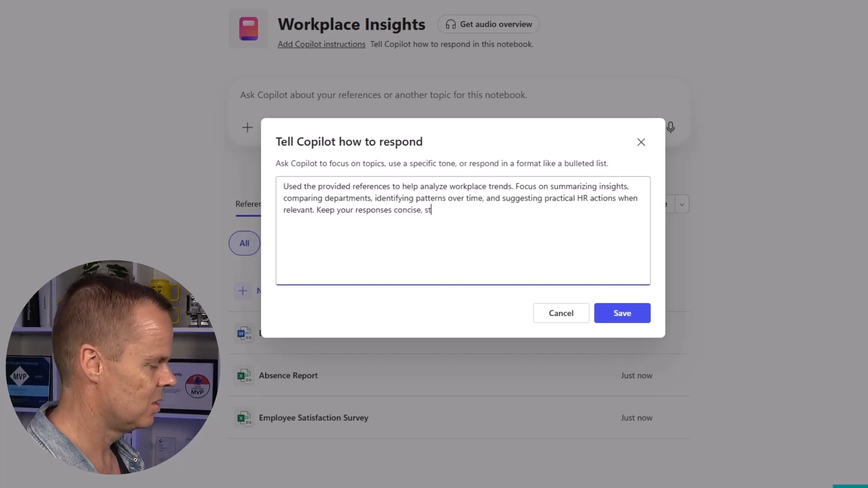
type("ructured and oro")
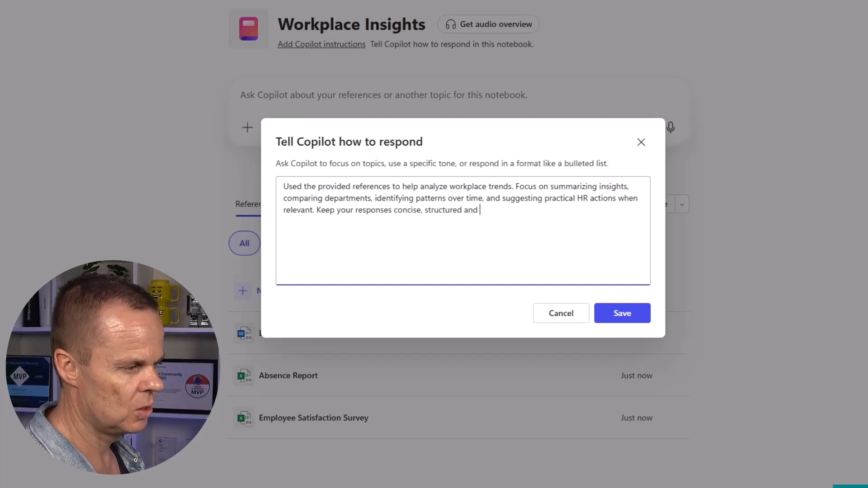
key("BackSpace")
key("BackSpace")
key("BackSpace")
type("professoional.")
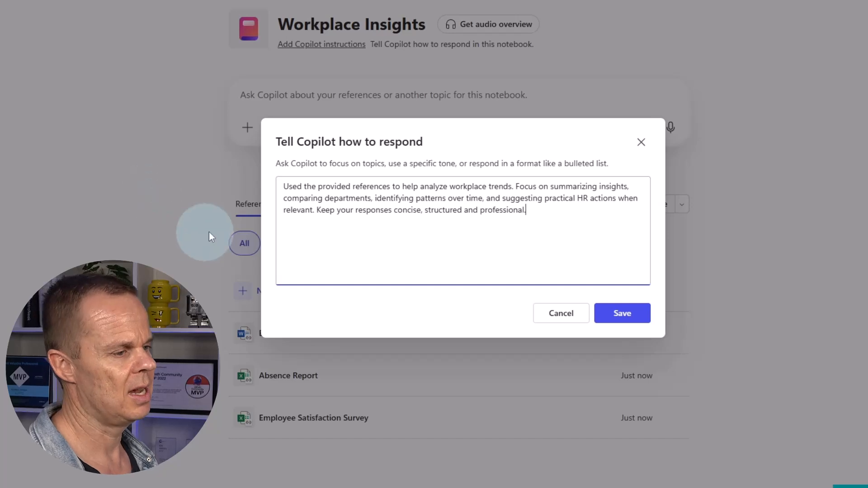
left_click(600, 312)
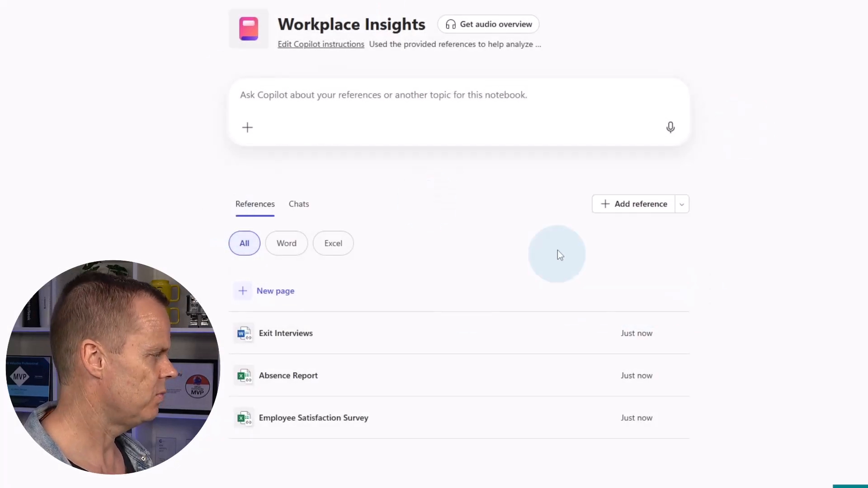
- Begin a notebook prompt with "Summarize key patterns and concerns across departments based on"
left_click(295, 104)
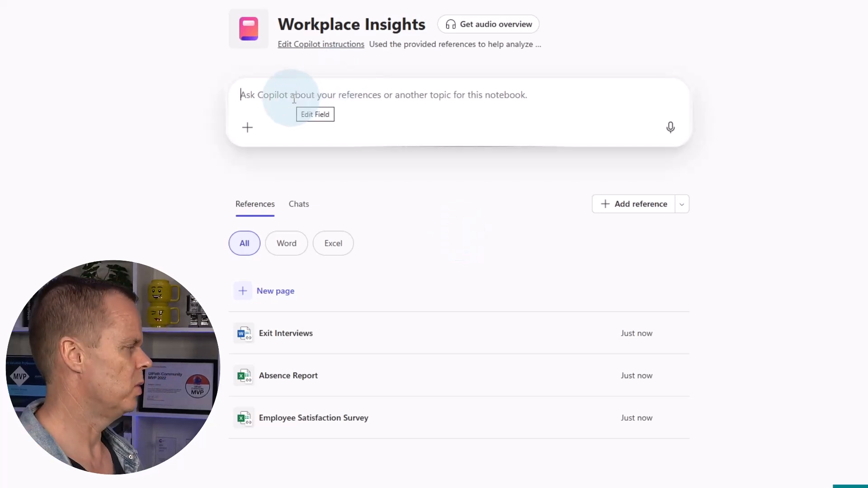
type("Suma")
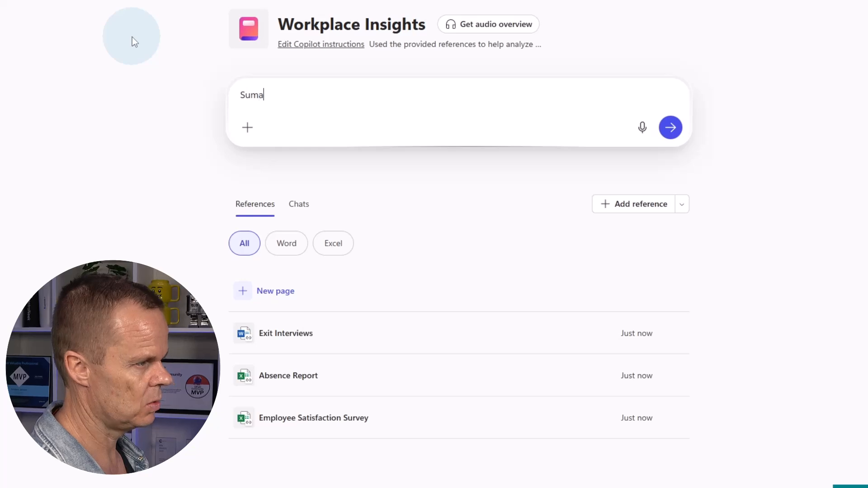
key("BackSpace")
type("marize key")
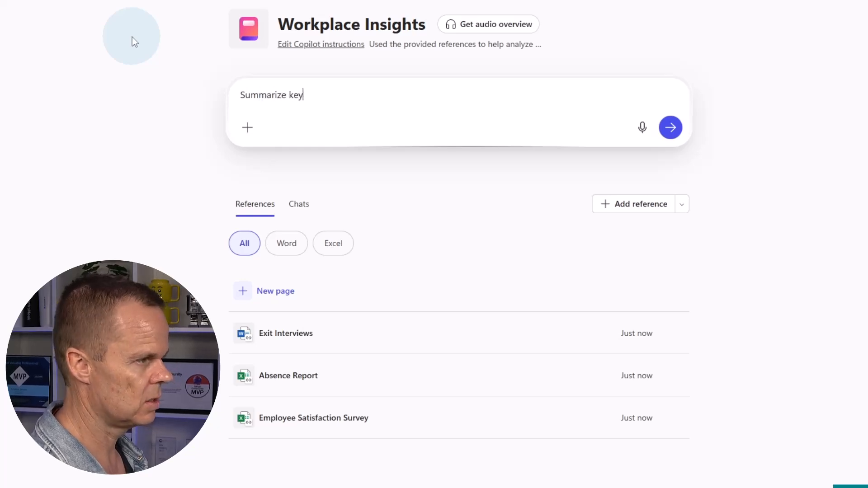
type(" patterns a")
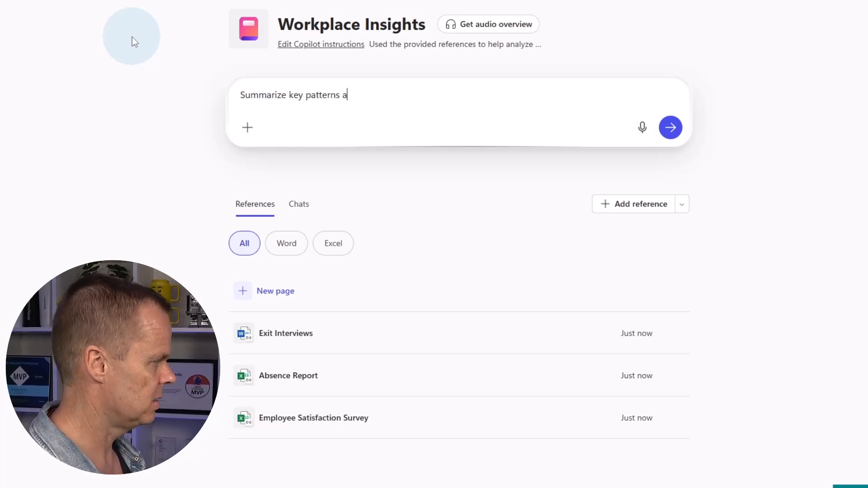
type("nd concer")
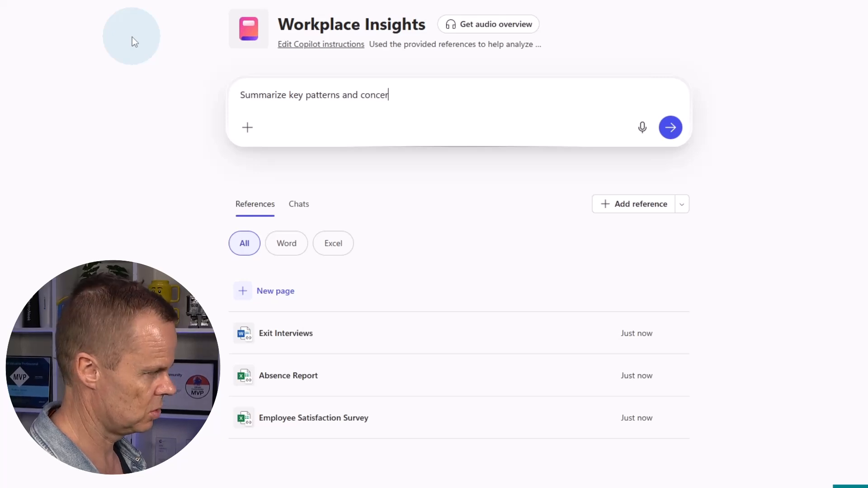
type("ns a")
type("cross de")
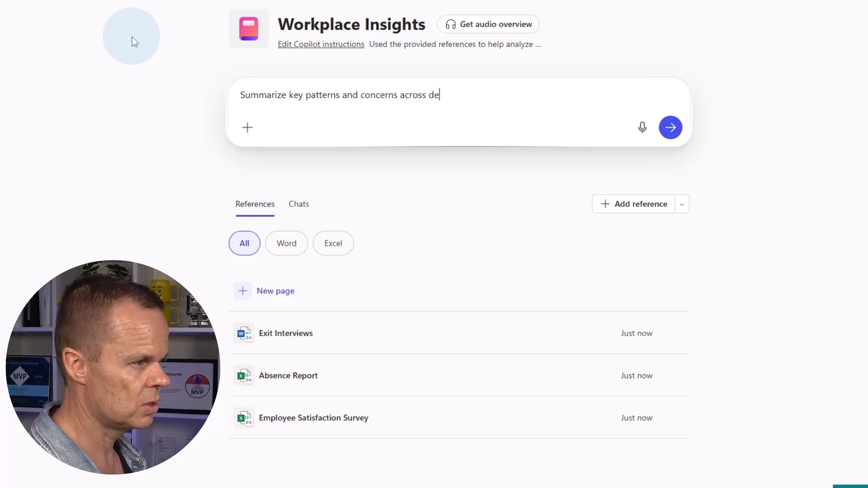
type("partments ")
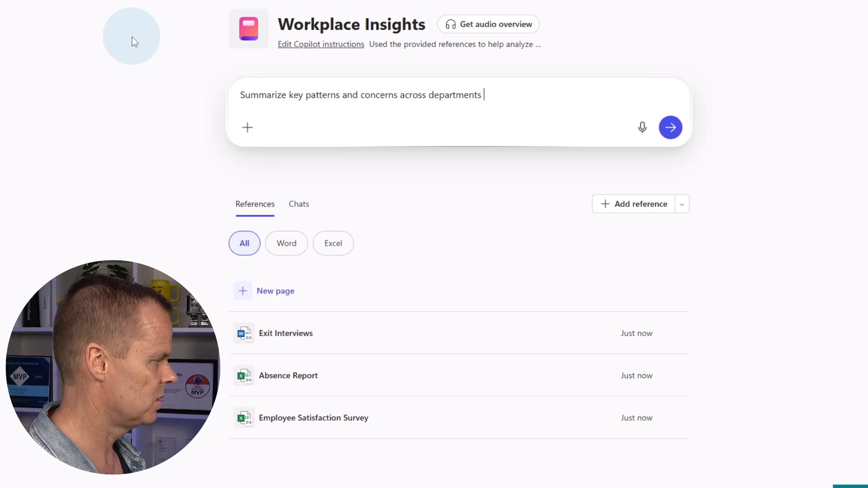
type("based on")
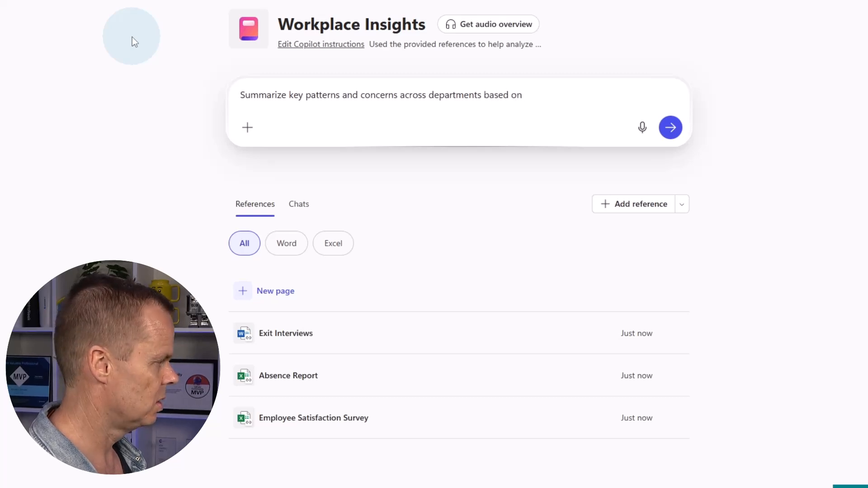
- Complete the prompt's first sentence with "the Employee Satisfaction Survey."
type(" the EMp")
key("BackSpace")
key("BackSpace")
type("mp")
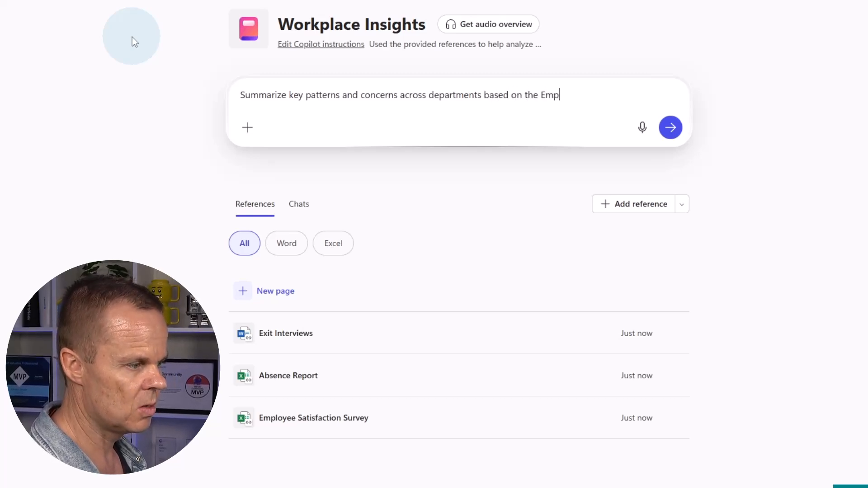
type("loyee Satisfa")
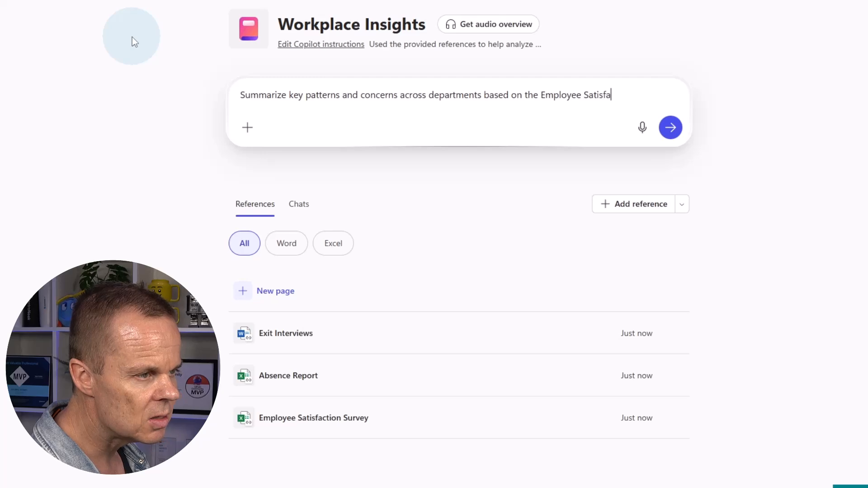
type("uvery")
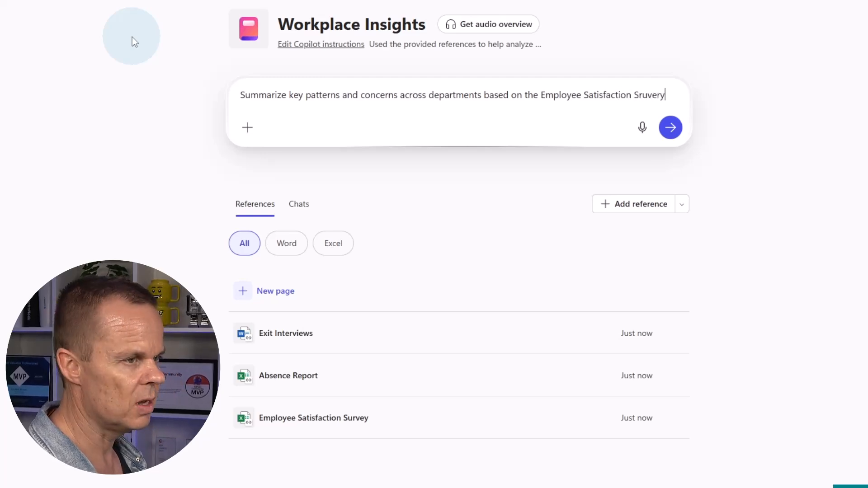
key("BackSpace")
key("BackSpace")
key("BackSpace")
key("BackSpace")
key("BackSpace")
key("BackSpace")
key("BackSpace")
type("urve")
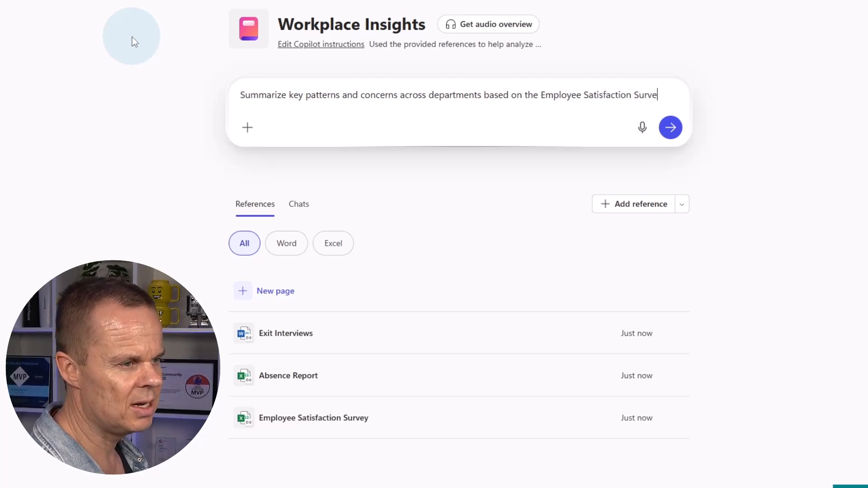
type("y. Highe")
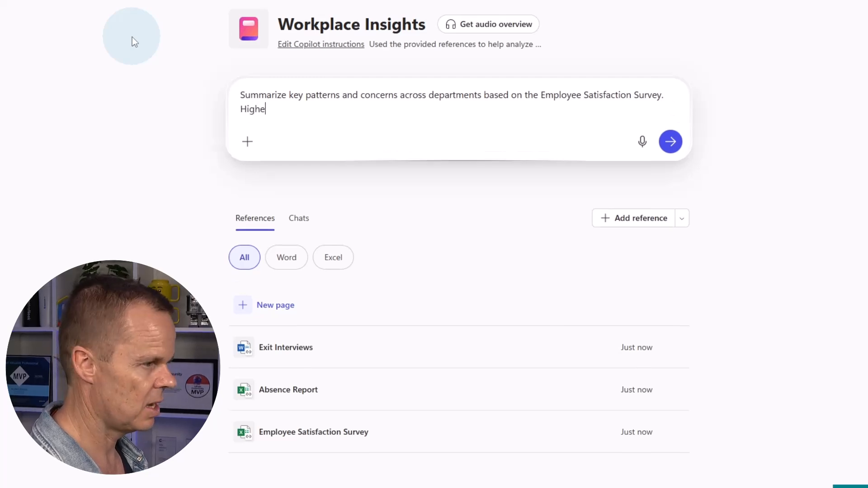
- Add a second sentence to the prompt asking Copilot to highlight differences in ratings and recurring themes in comments
key("BackSpace")
key("BackSpace")
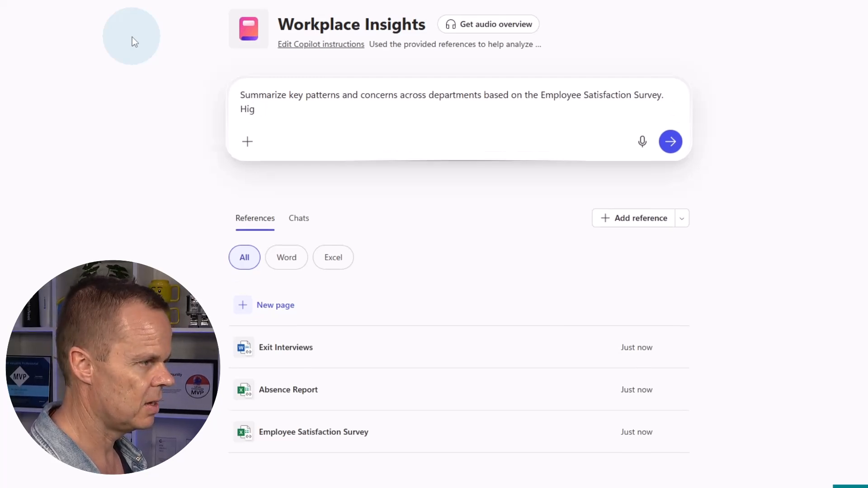
type("light de")
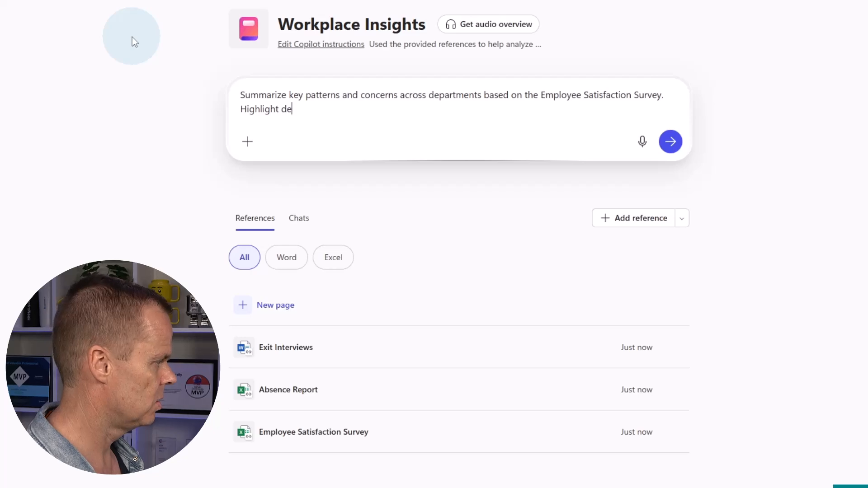
key("BackSpace")
type("iffere")
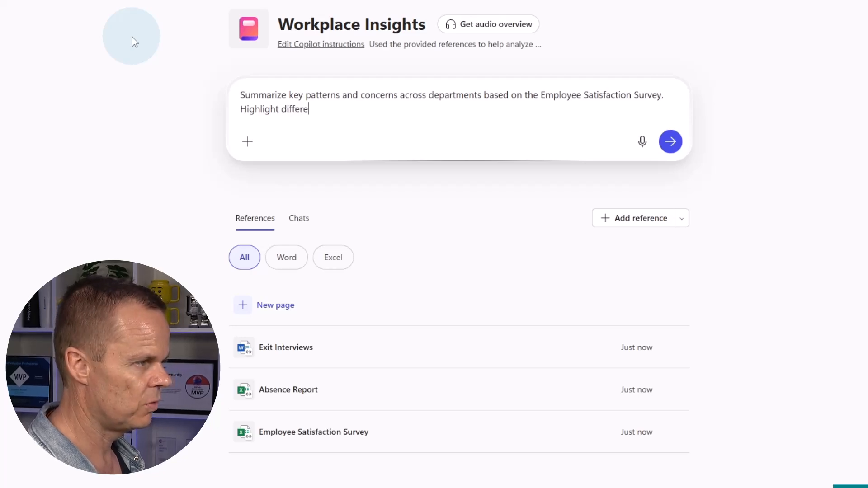
type("nces in ratingd ")
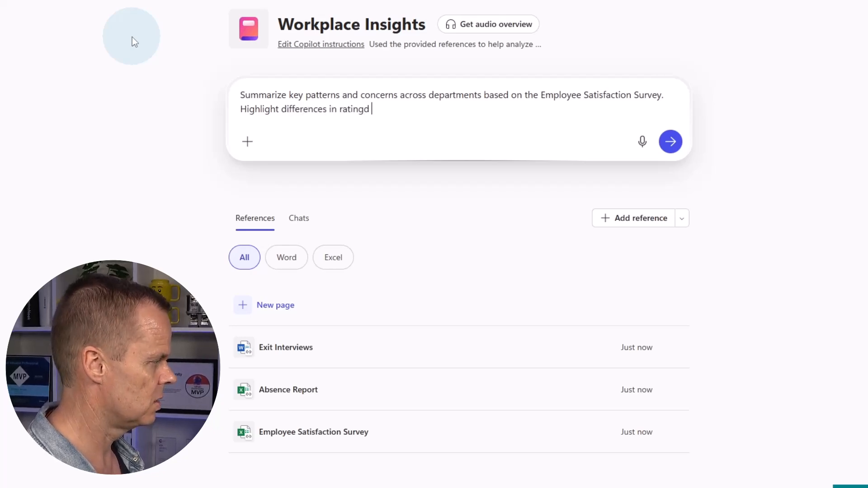
type("and recurr")
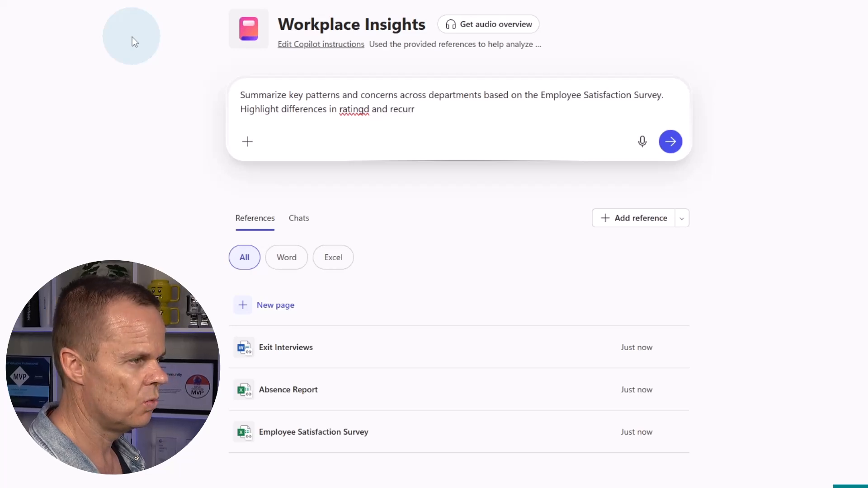
type("ing thems jn")
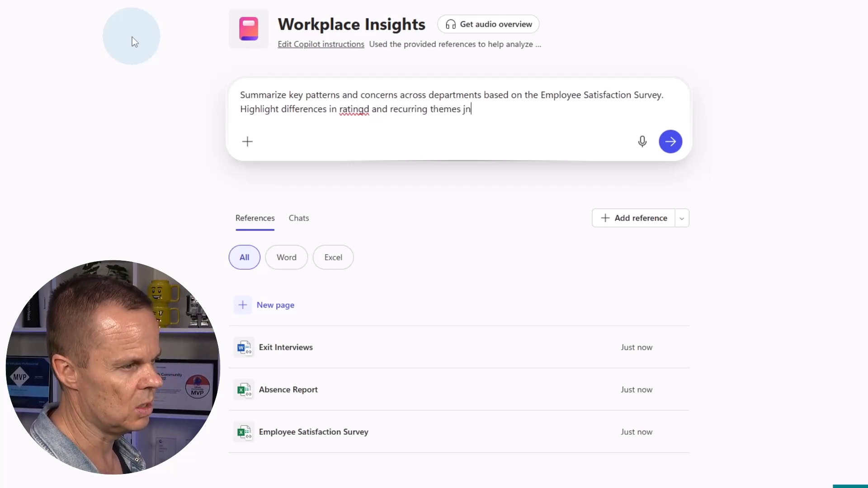
key("BackSpace")
key("BackSpace")
type("in comments.")
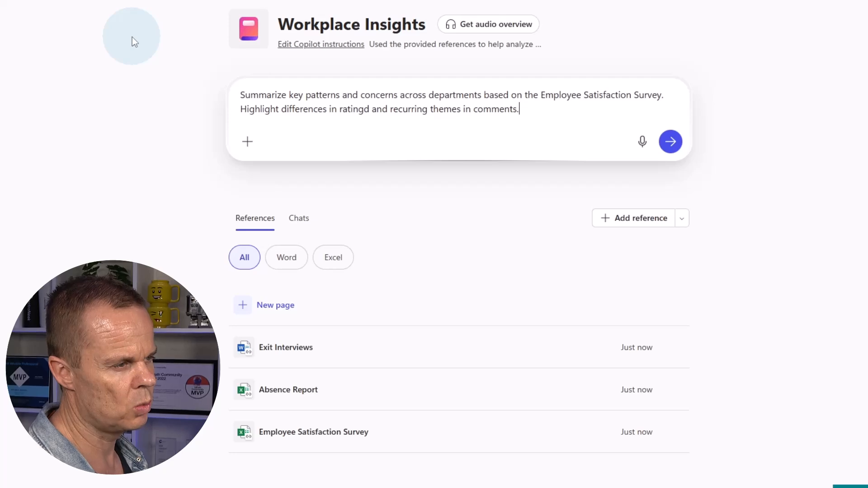
- Correct the misspelled word before "and recurring themes" to "ratings", and submit the survey prompt
left_click(370, 109)
key("BackSpace")
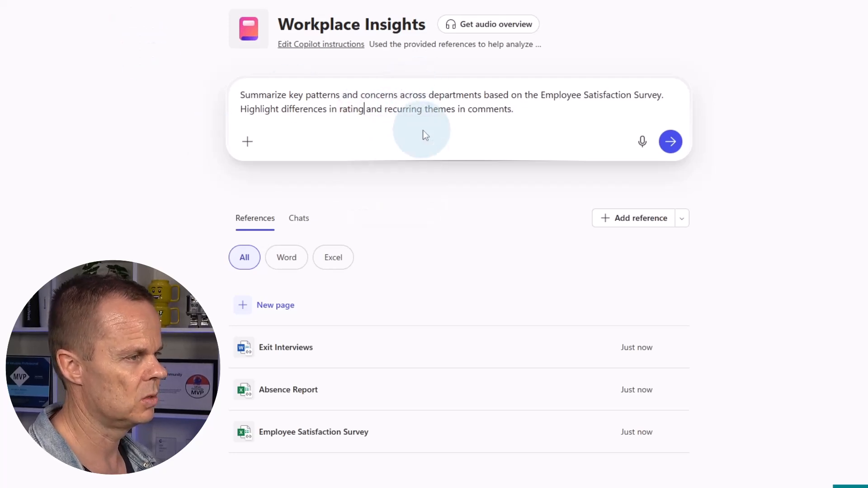
type("s")
left_click(670, 141)
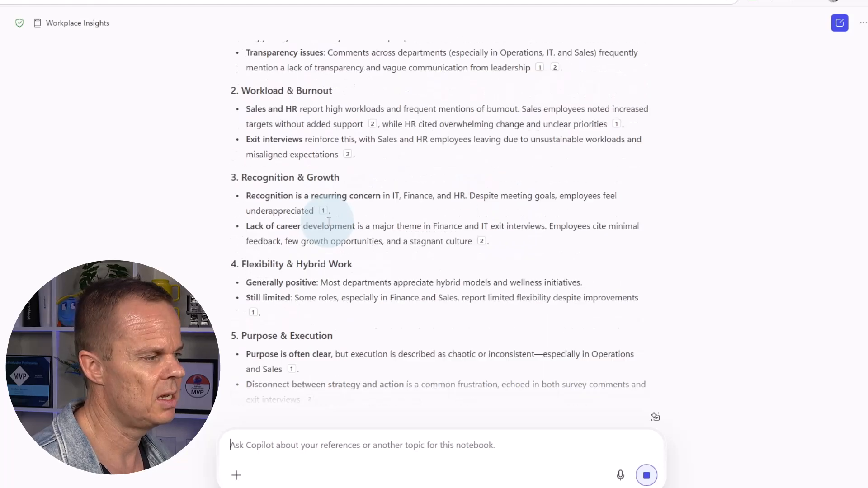
scroll(320, 233, "up", 3)
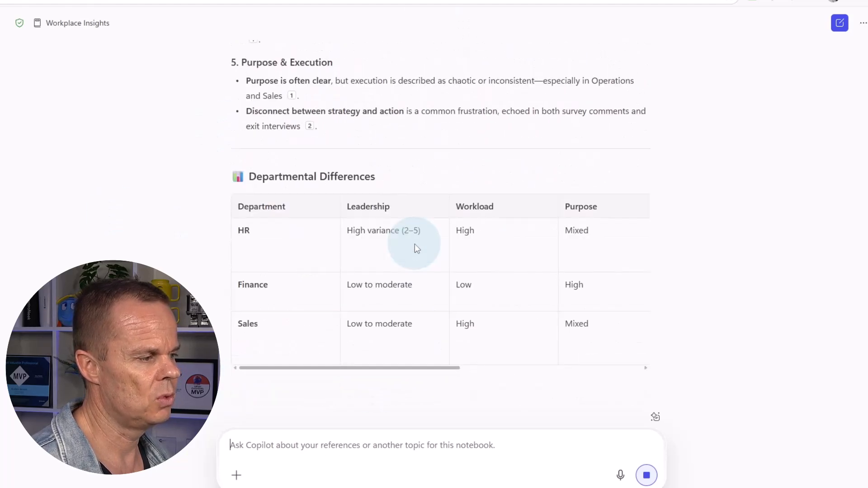
scroll(252, 275, "up", 3)
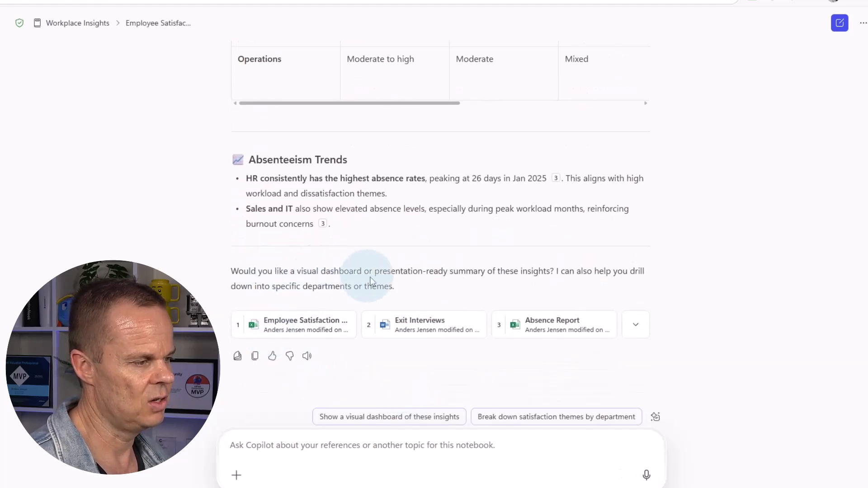
- In a new chat, dictate and submit "Analyze monthly absence trends by department identify any outliers or concerning patterns and suggest whether further investigation might be needed"
left_click(837, 23)
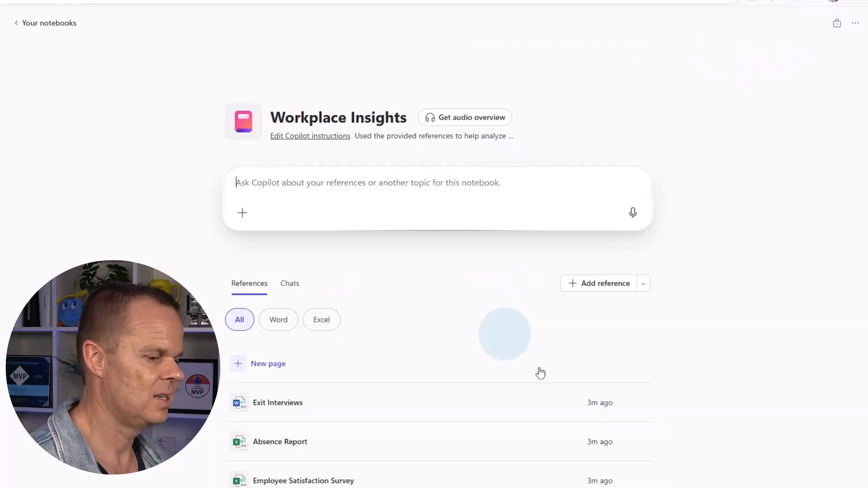
left_click(633, 213)
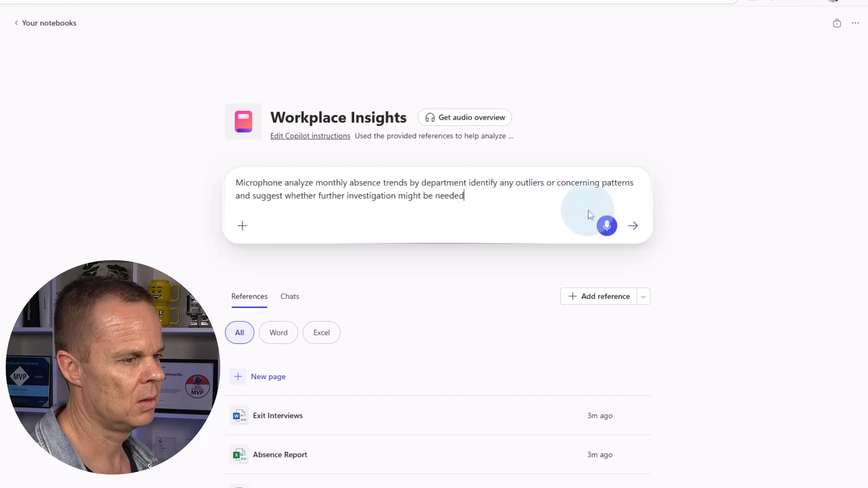
left_click(606, 225)
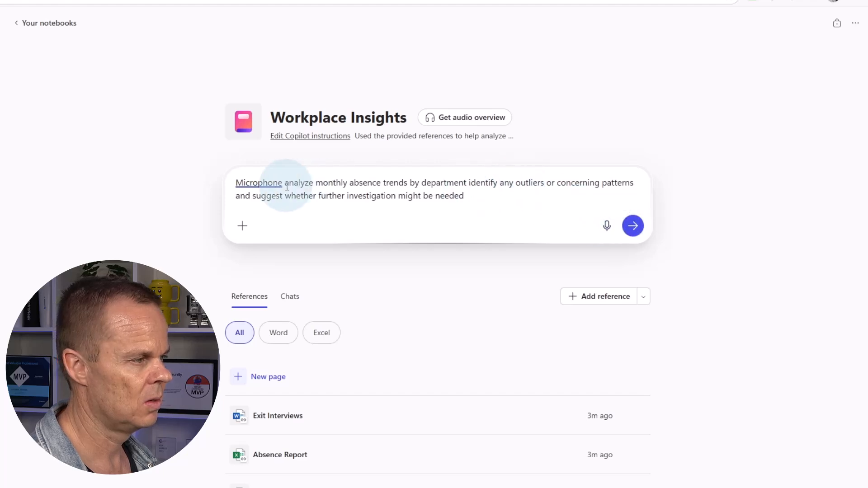
left_click_drag(290, 186, 200, 188)
type("A")
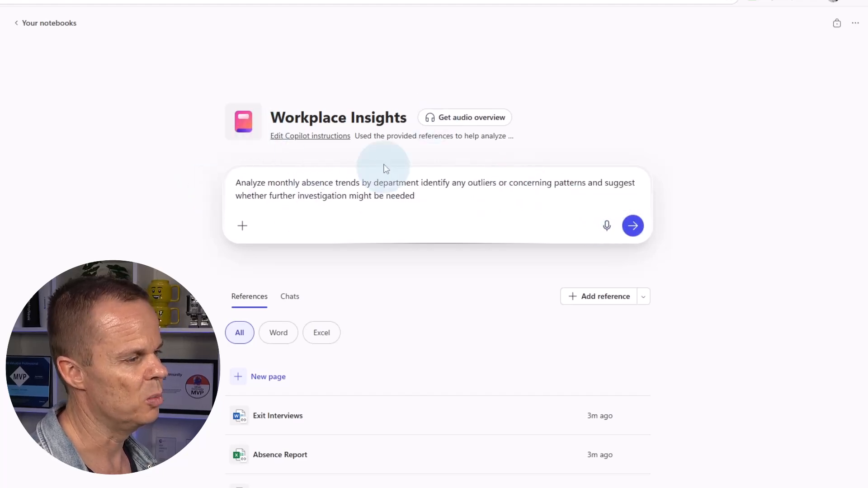
left_click(642, 220)
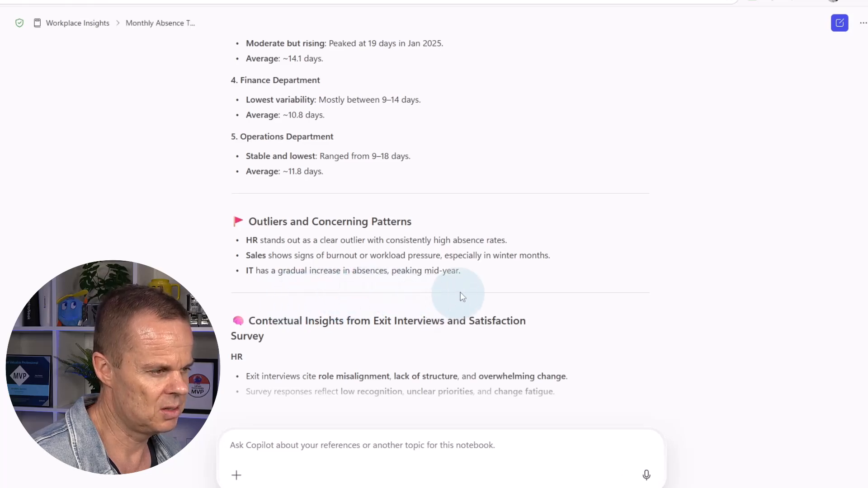
scroll(376, 321, "down", 10)
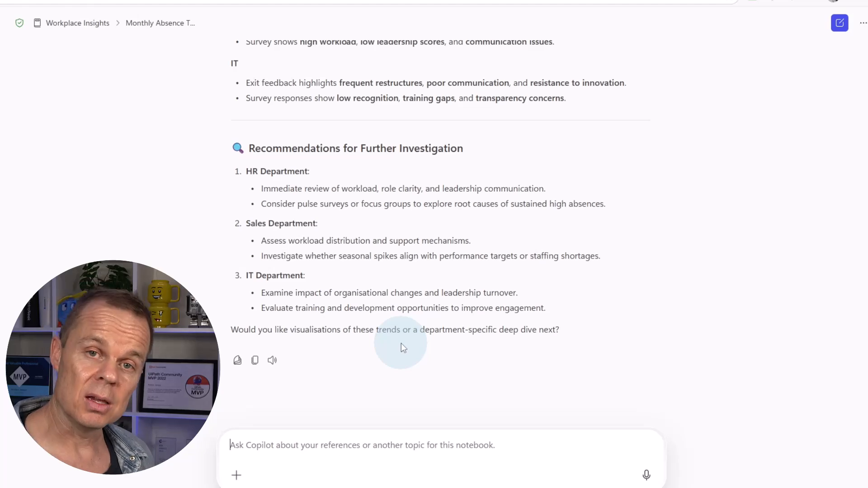
- Start a new notebook chat, then in File Explorer open Email.txt from OneDrive's Copilot 365 - Lesson Files, Agents & Notebooks, HR Data folder
left_click(838, 22)
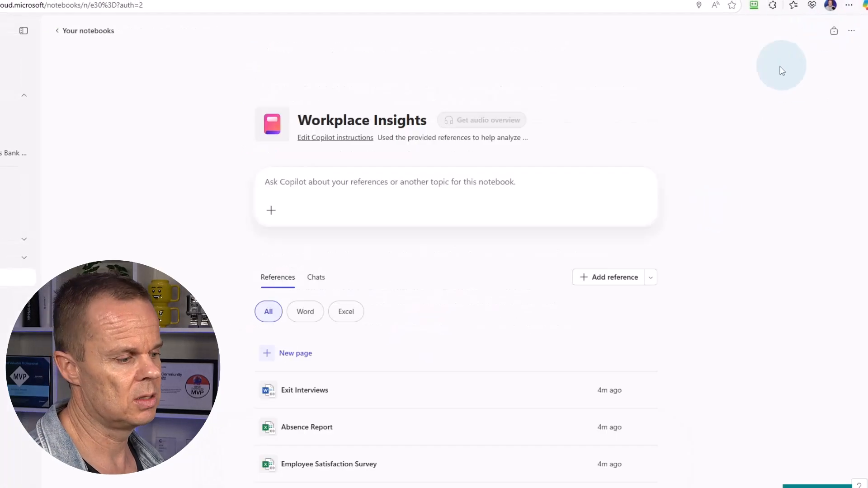
left_click(446, 477)
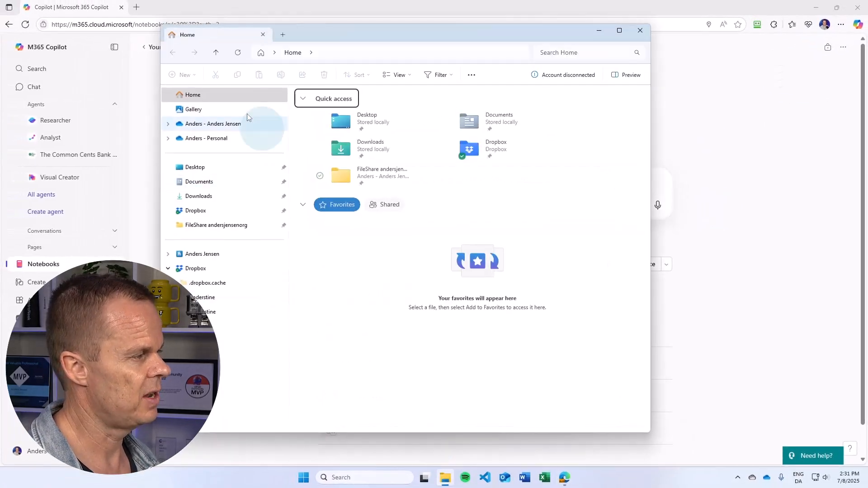
left_click(221, 123)
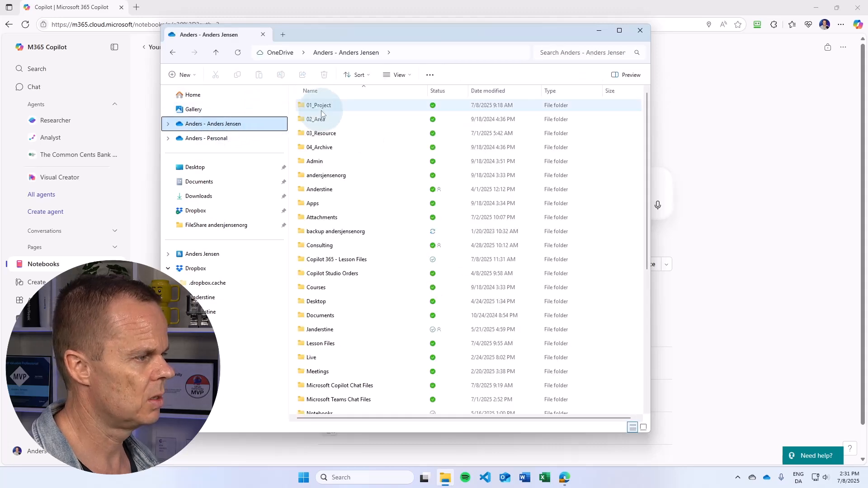
double_click(334, 259)
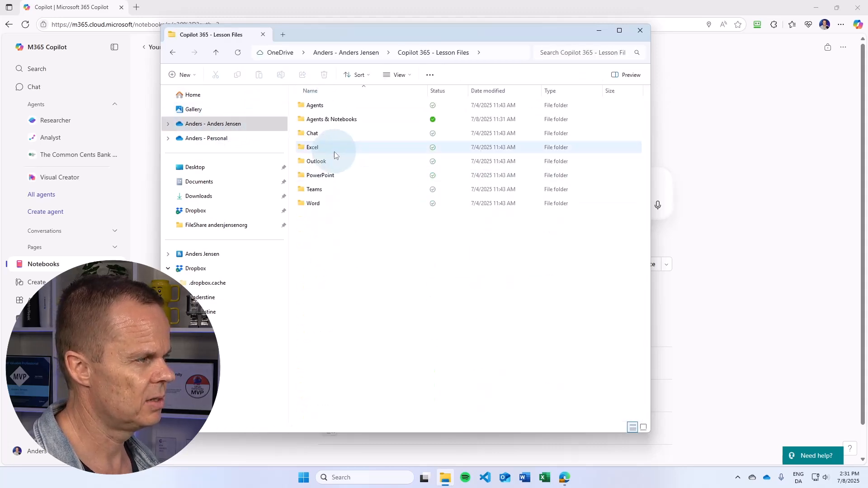
double_click(337, 119)
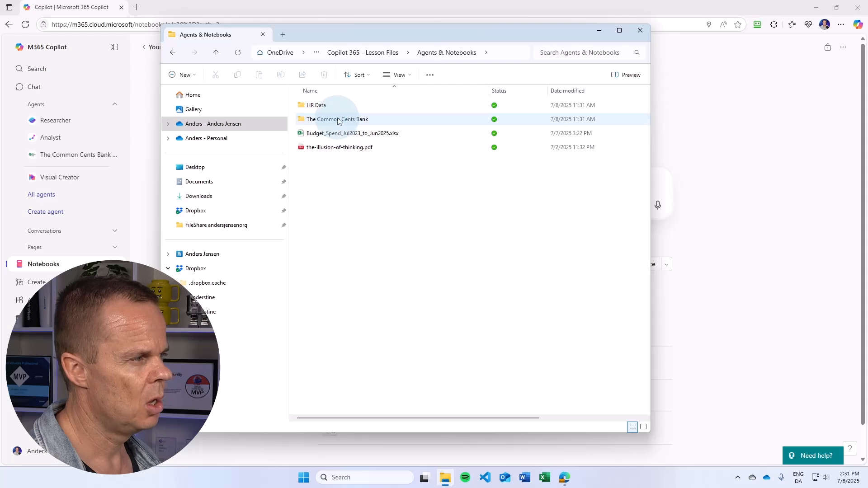
double_click(336, 105)
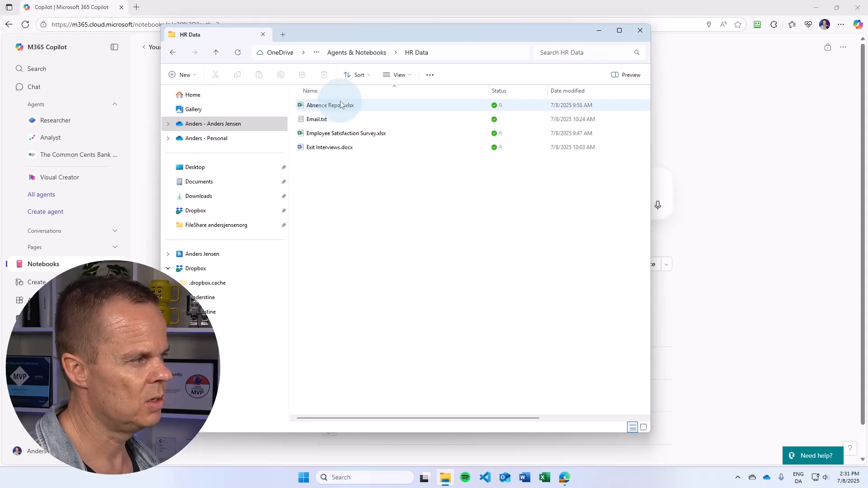
left_click(328, 120)
double_click(329, 120)
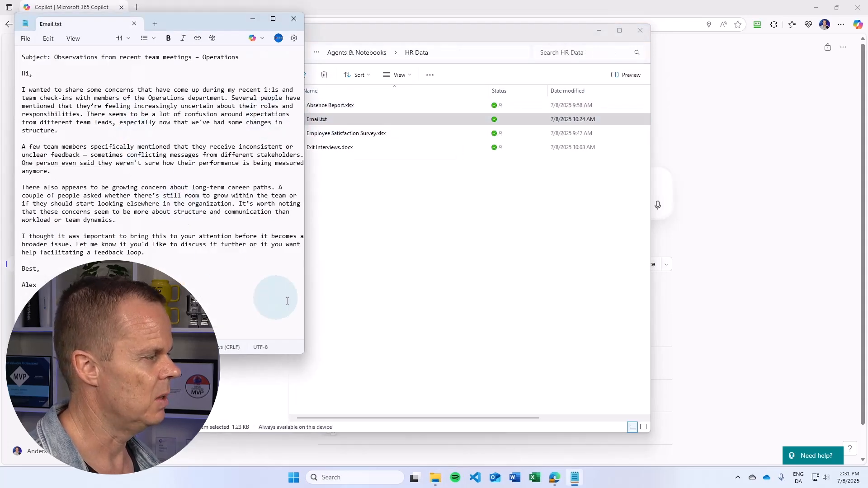
- Copy the email text from the greeting through the signature, without the subject line, and close Email.txt and the file window
left_click_drag(307, 309, 385, 308)
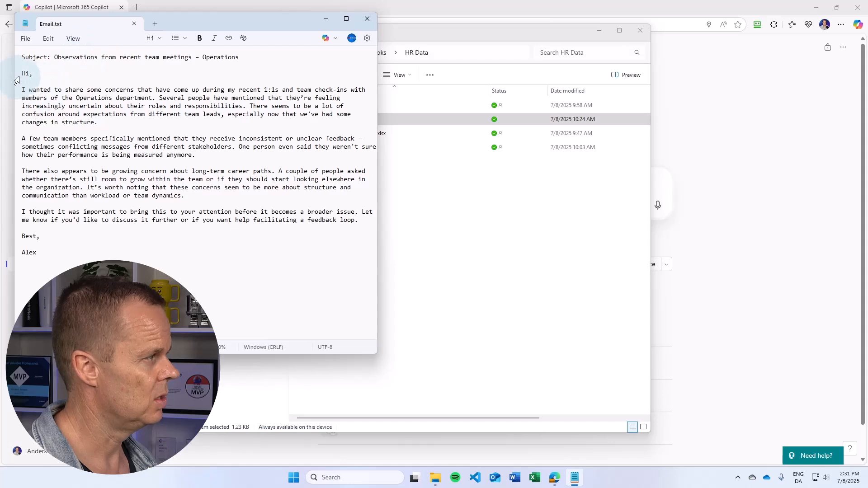
left_click_drag(23, 73, 96, 242)
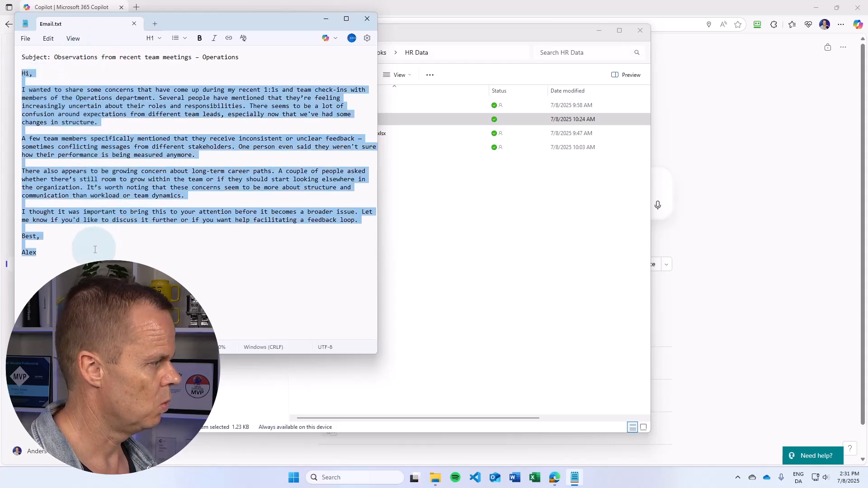
key("ctrl+c")
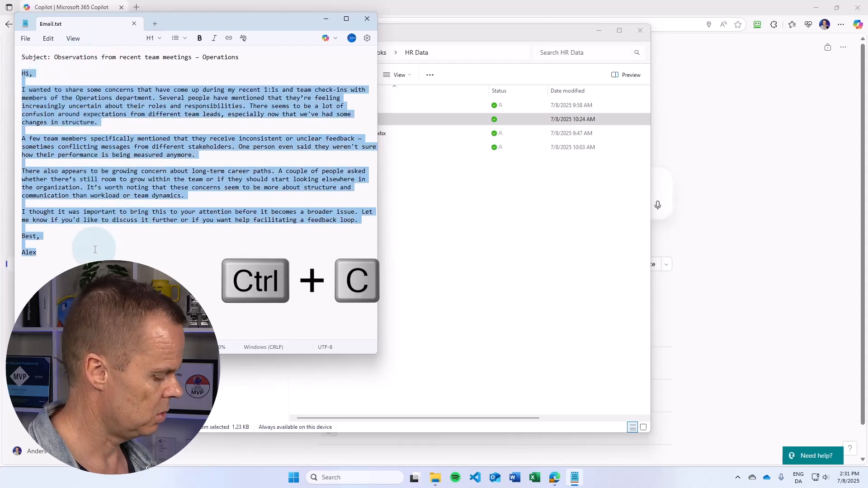
left_click(364, 28)
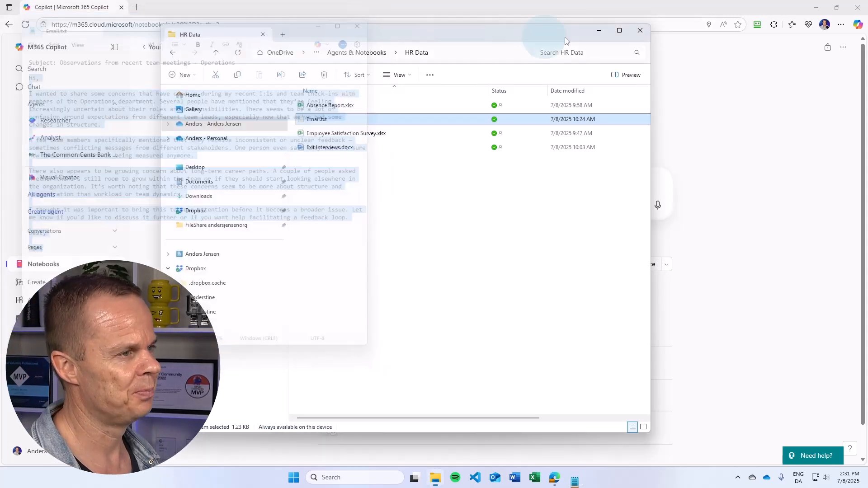
left_click(639, 31)
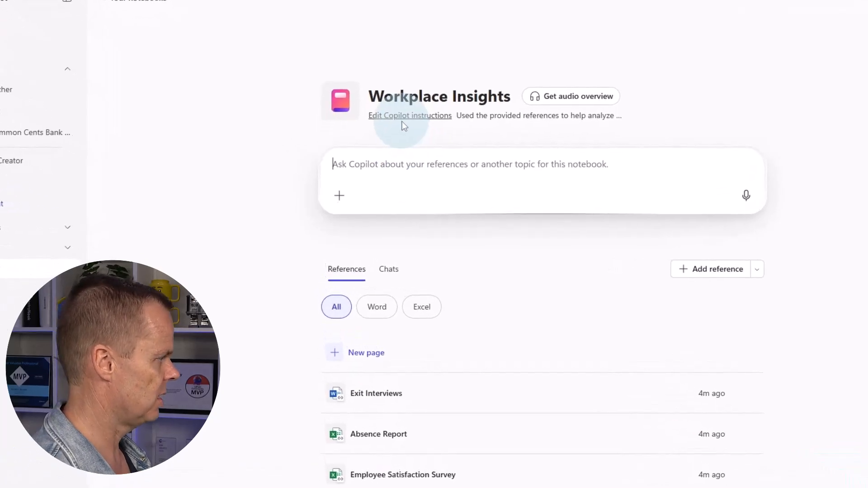
- Submit the prompt "Answer this email for me" in the Workplace Insights notebook with the copied email text pasted below it
type("Answer")
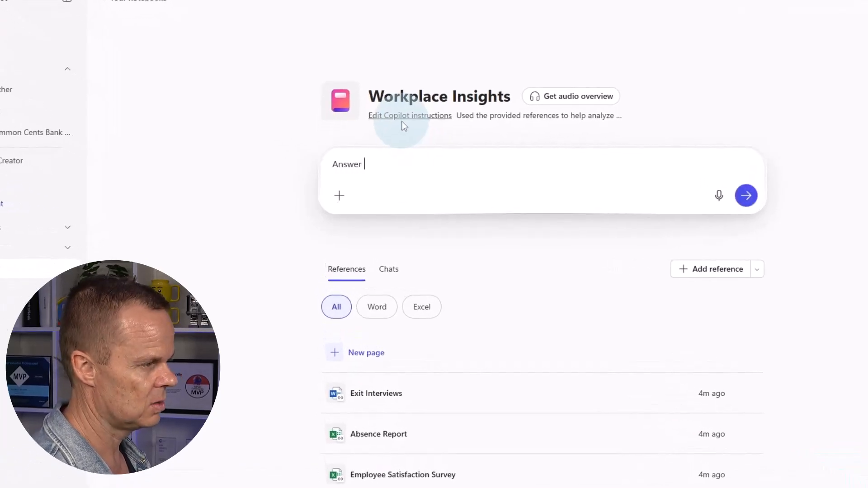
type(" this email for")
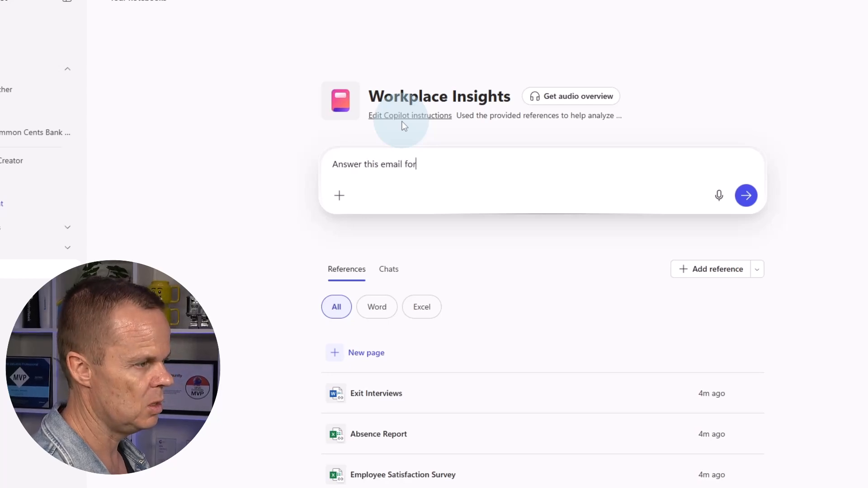
type(" me")
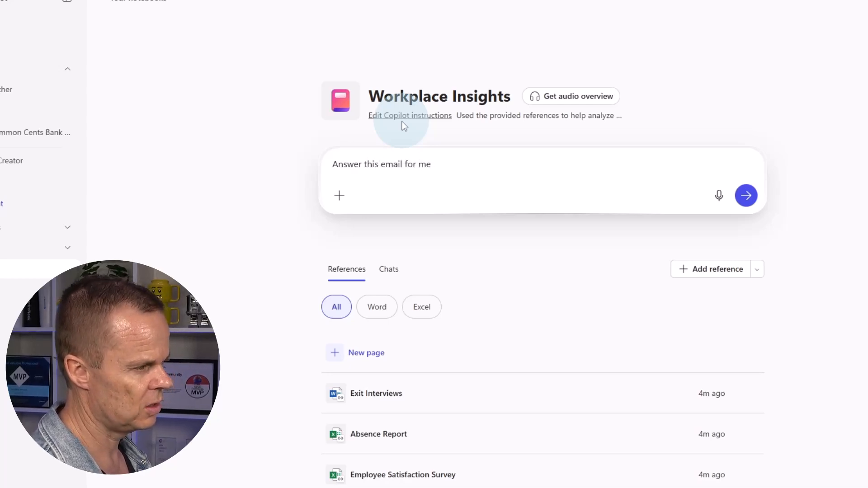
key("shift+Return")
key("ctrl+v")
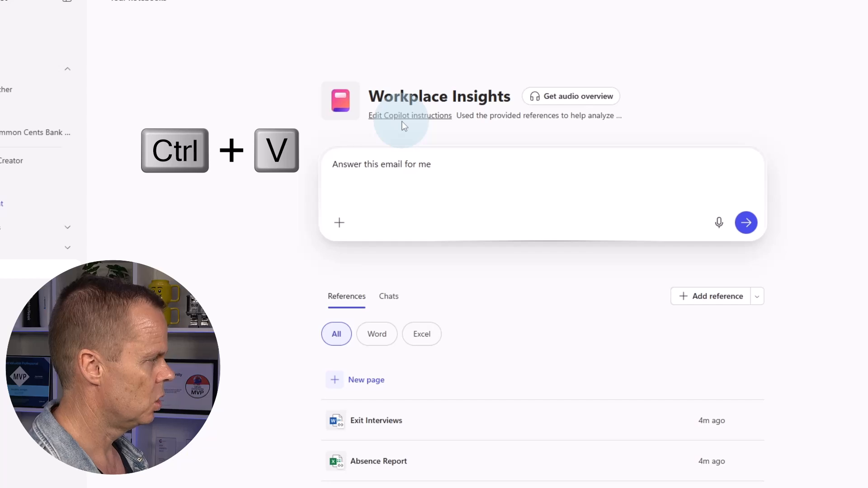
key("Return")
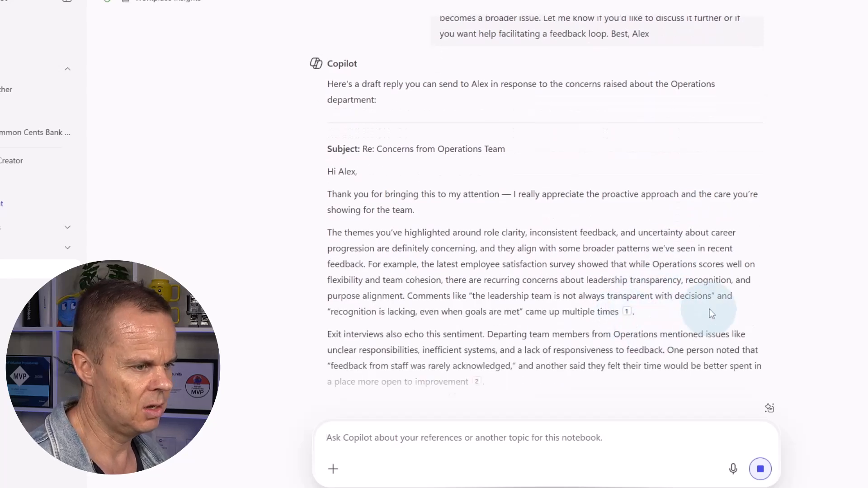
- Check the drafted reply's source references and submit the follow-up prompt "Remove the sources and remove em dashes"
mouse_move(630, 315)
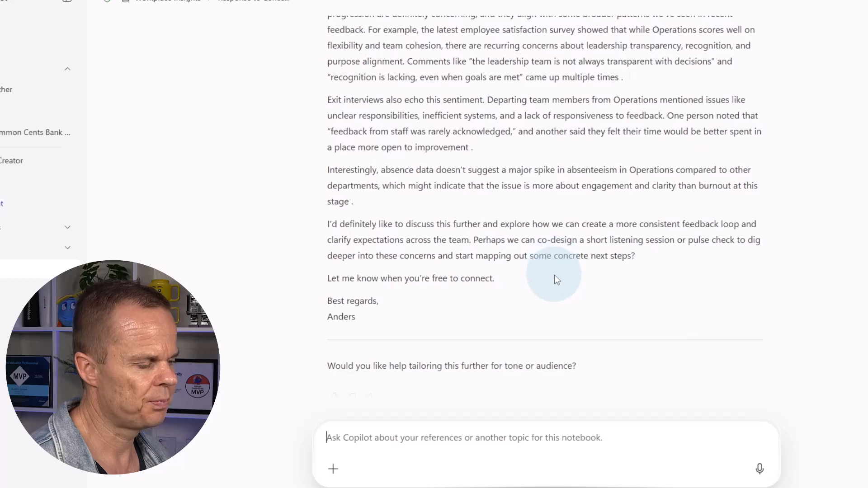
scroll(556, 277, "up", 1)
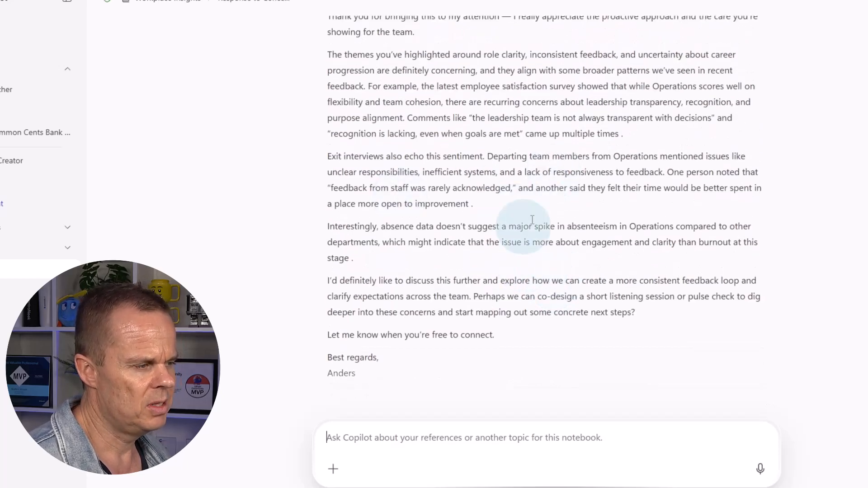
scroll(643, 179, "up", 1)
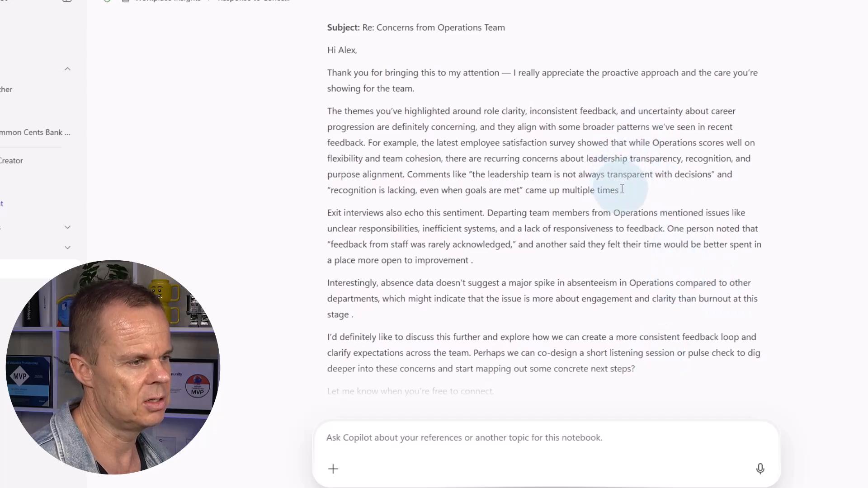
left_click_drag(622, 190, 626, 192)
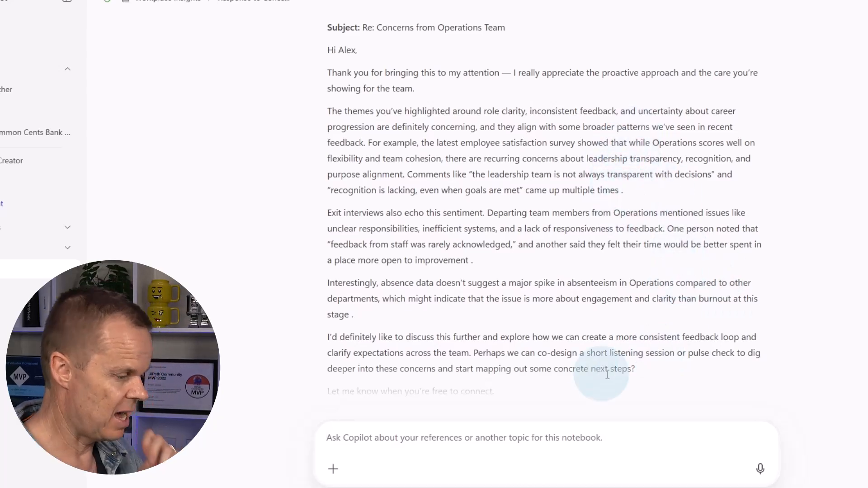
left_click(501, 449)
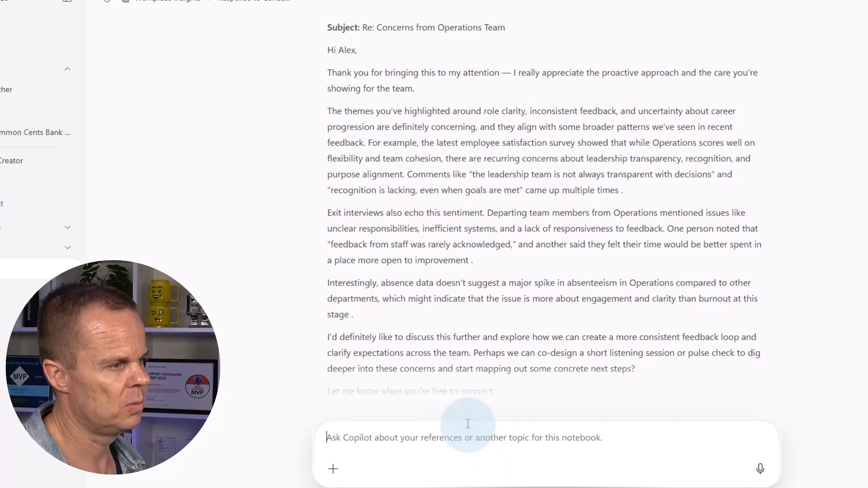
type("Rem")
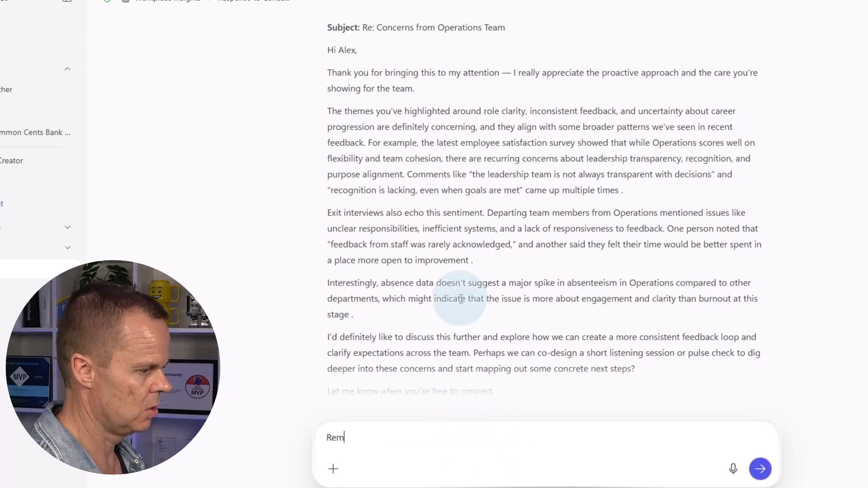
type("ove the sources and remove em d")
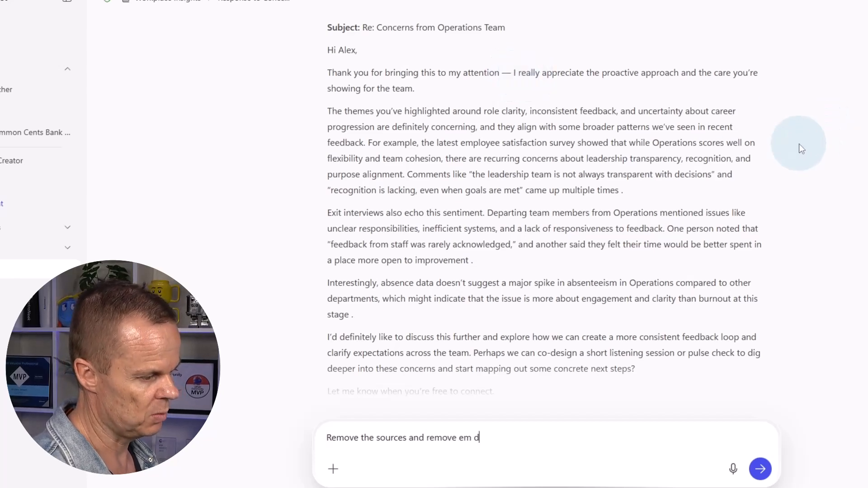
type("she")
key("Return")
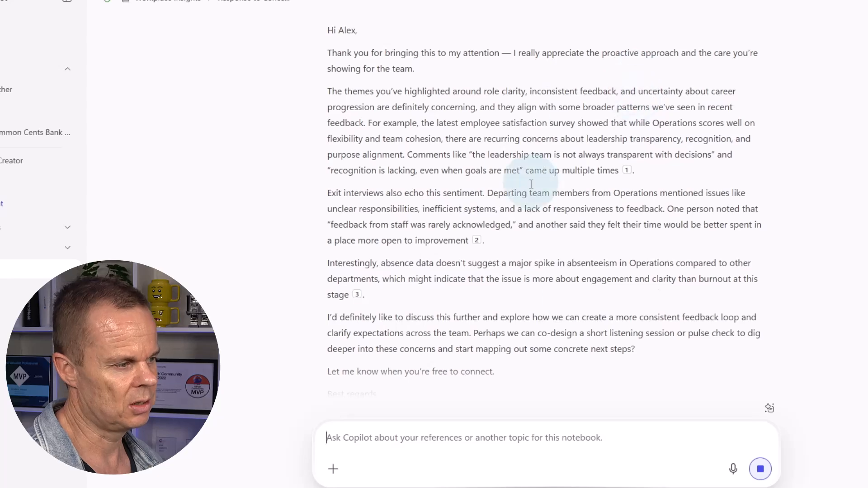
- Review the revised email reply, highlighting its text from the greeting to the sign-off
scroll(491, 268, "down", 8)
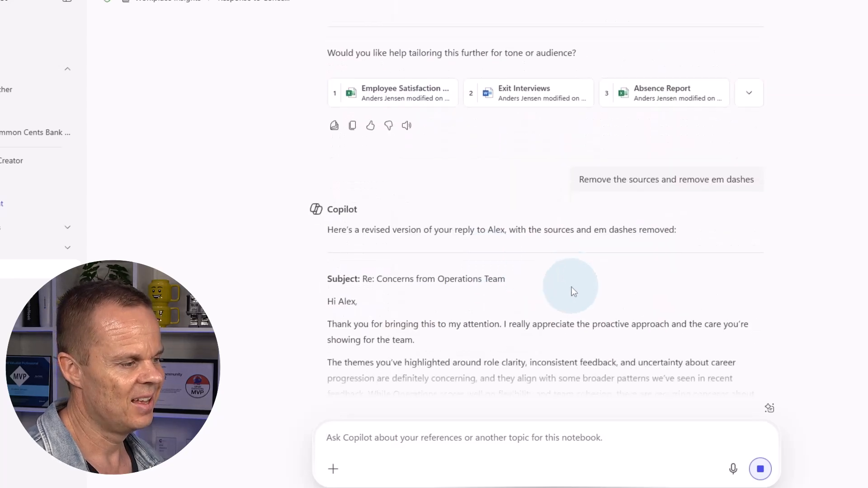
scroll(572, 287, "down", 5)
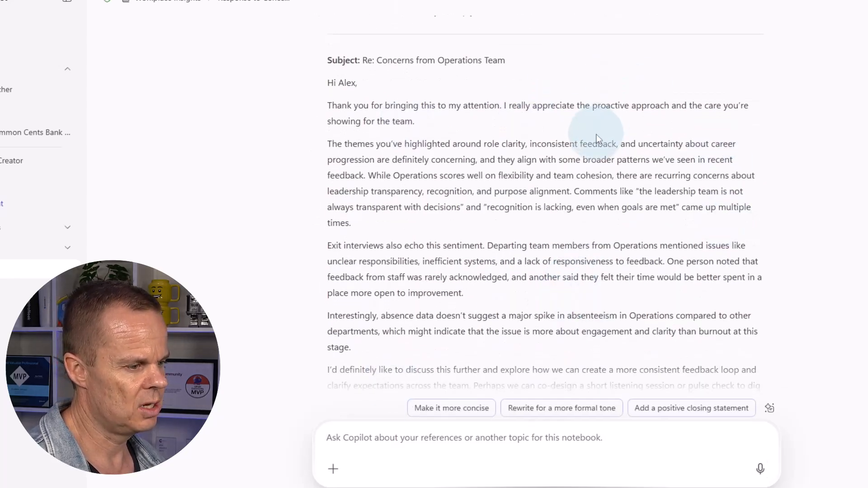
scroll(596, 135, "down", 3)
left_click_drag(384, 357, 288, 169)
scroll(324, 297, "up", 4)
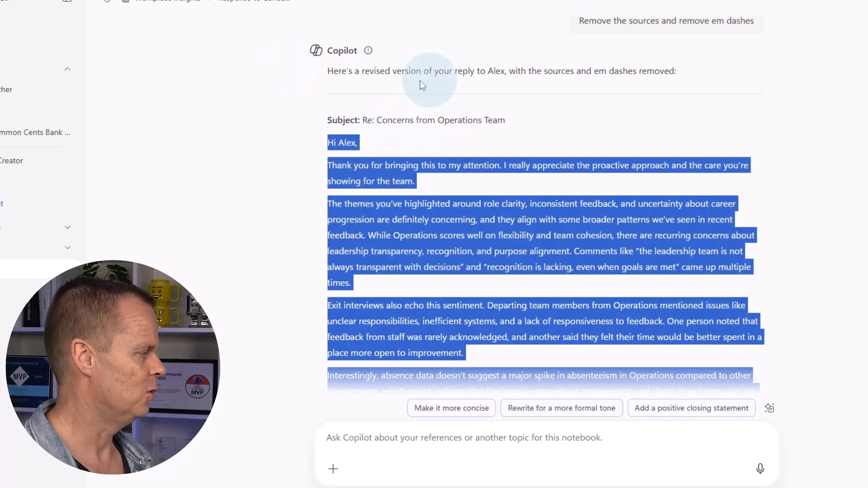
left_click(502, 150)
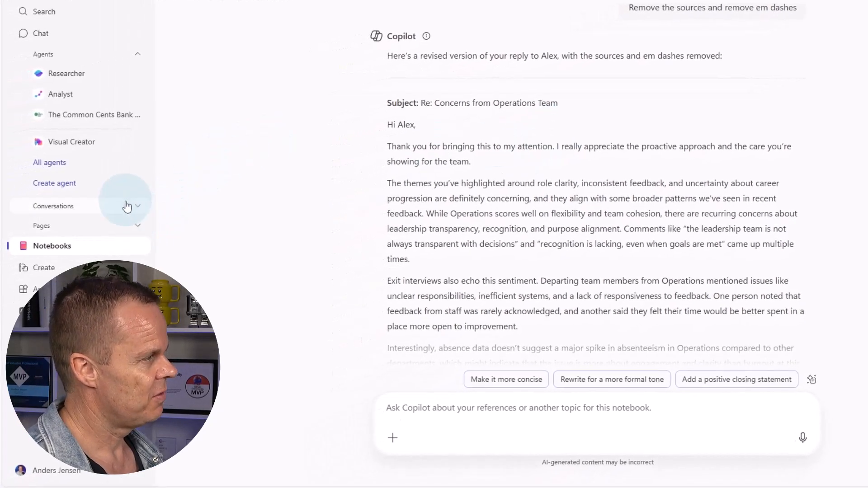
- Start a new notebook from the notebooks overview and name it "Illusion of Thinking"
left_click(75, 248)
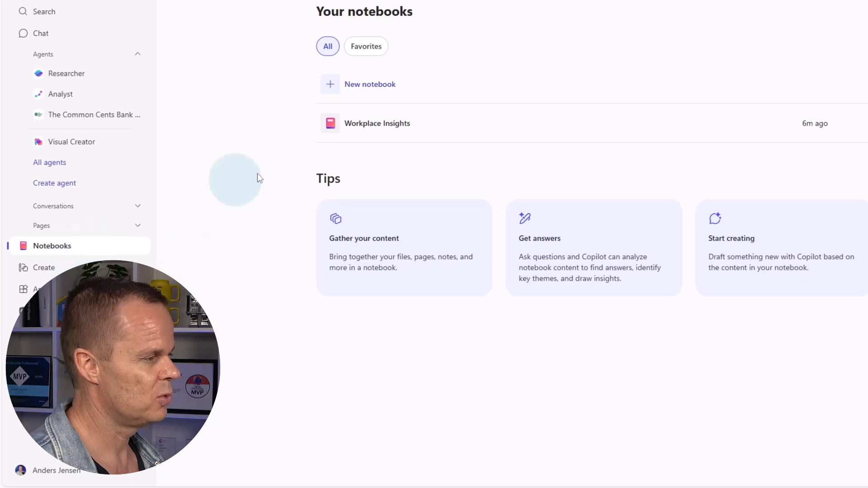
left_click(365, 90)
left_click(447, 112)
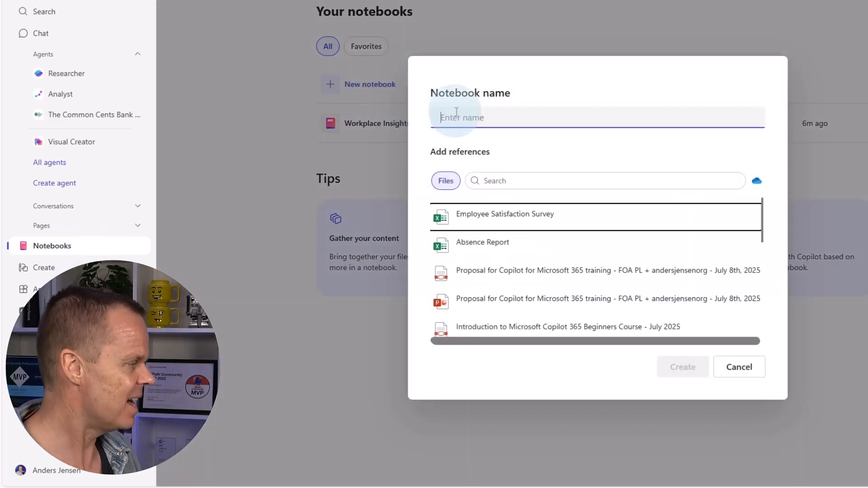
type("I")
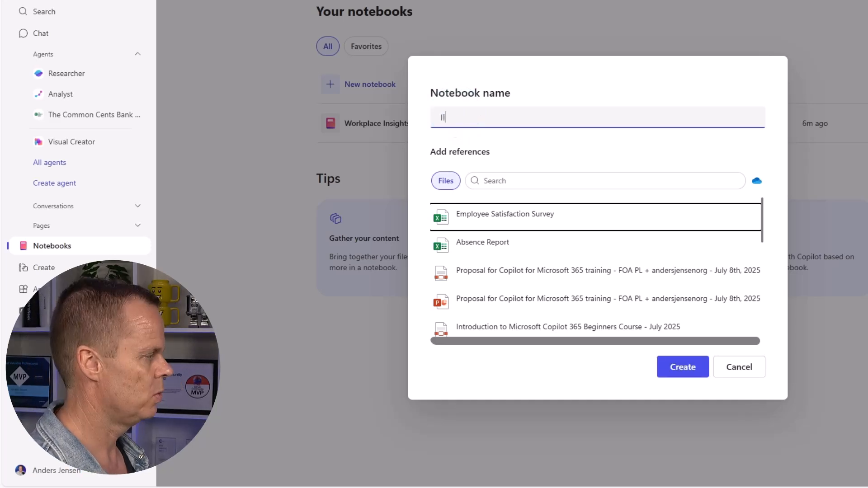
type("llusion of Thinking")
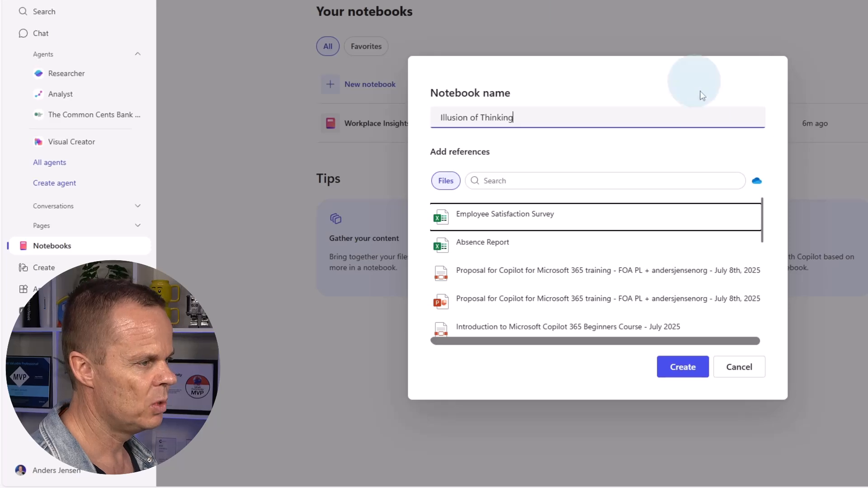
- Create the notebook with the-illusion-of-thinking.pdf from OneDrive's Copilot 365 - Lesson Files > Agents & Notebooks folder as reference, and generate its audio overview
left_click(761, 186)
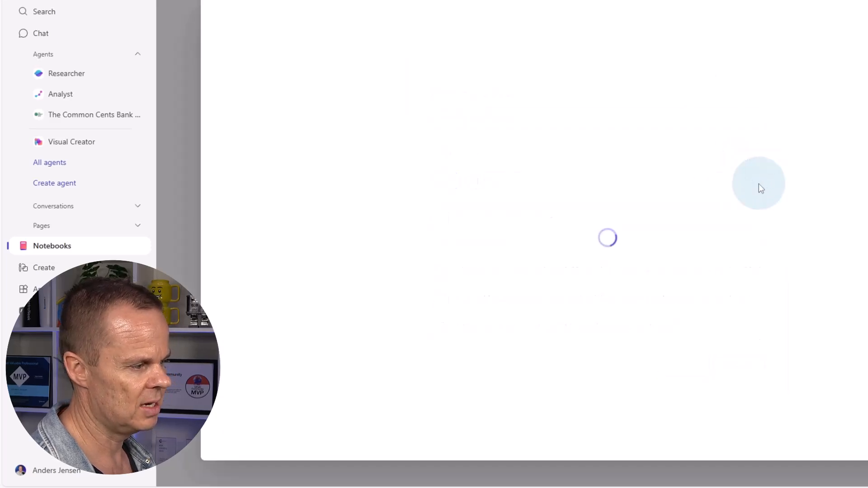
left_click(187, 37)
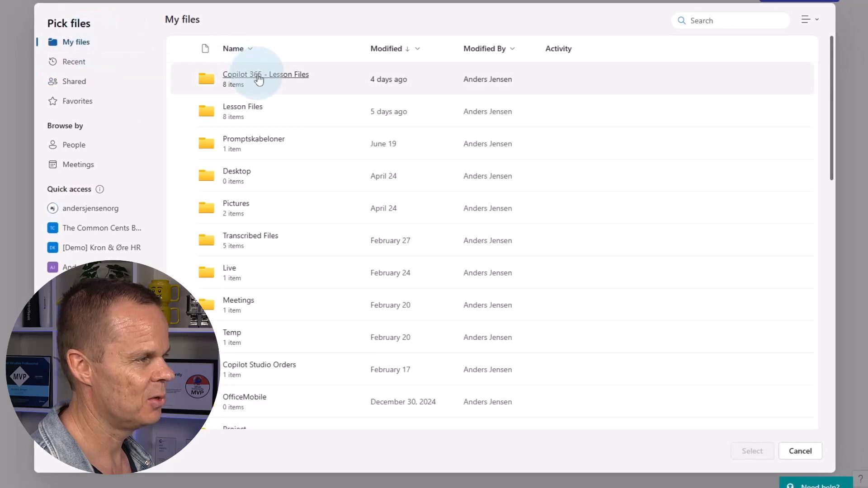
left_click(264, 76)
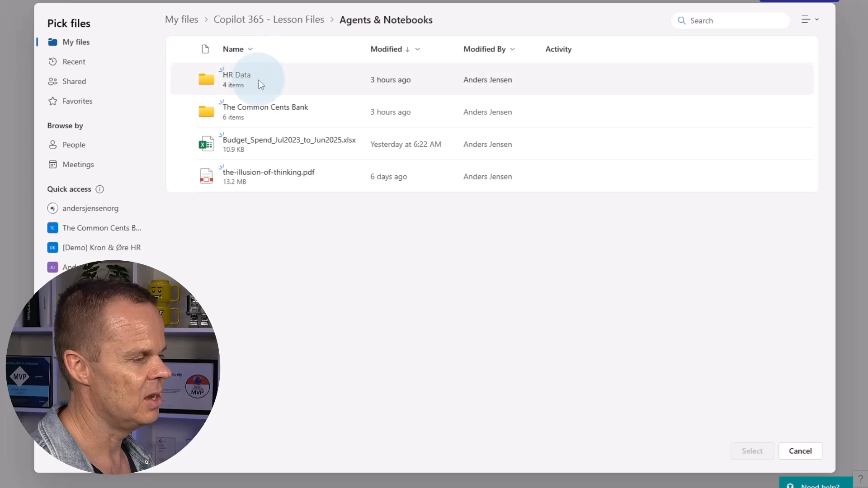
left_click(258, 177)
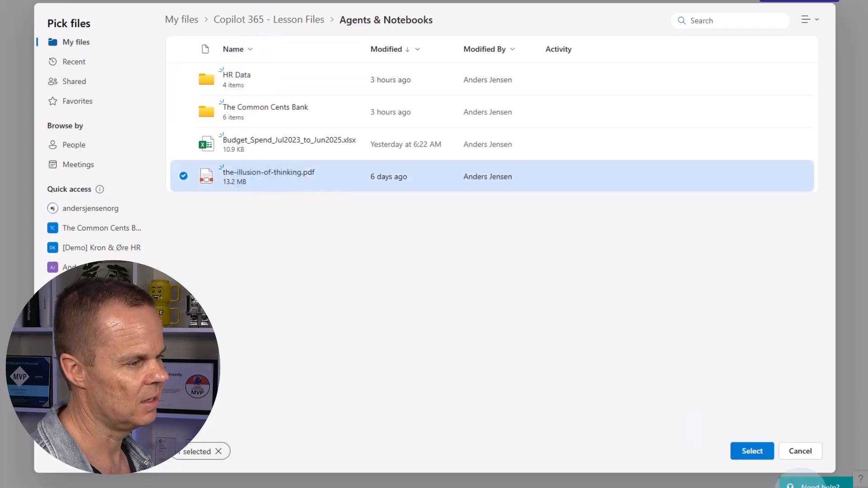
left_click(752, 451)
left_click(546, 401)
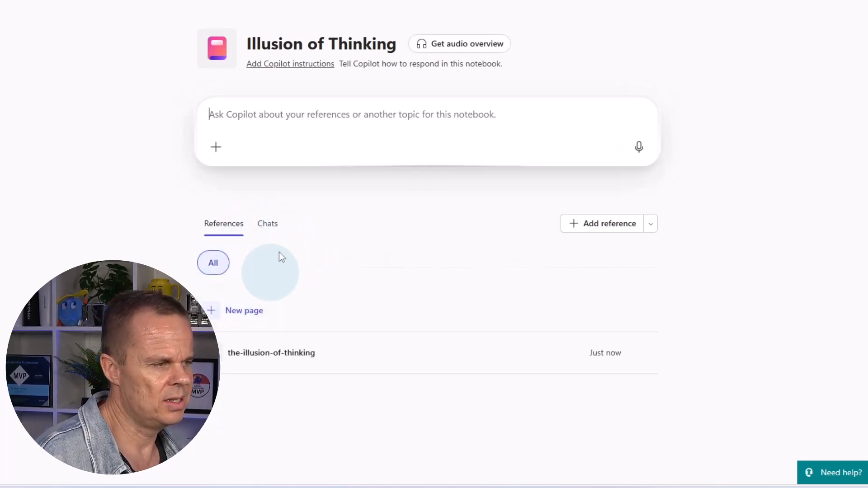
left_click(452, 45)
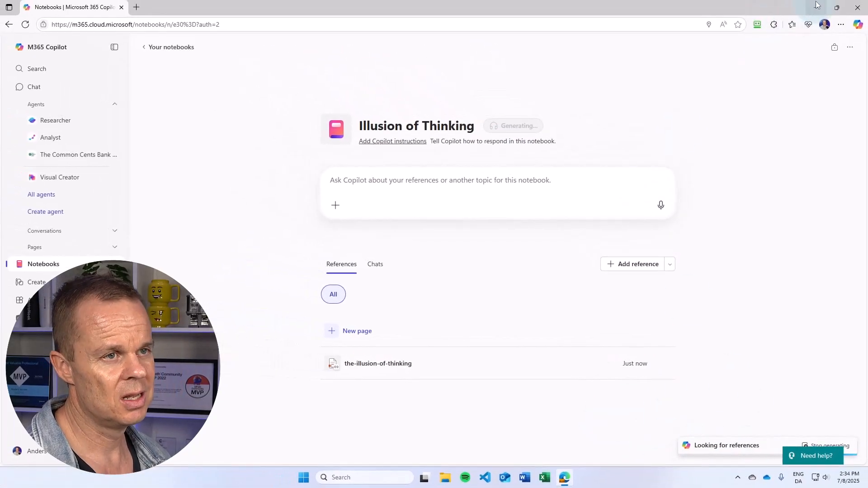
- Open the-illusion-of-thinking.pdf from the desktop's Lesson files > Agents & Notebooks folder, skim through its pages, and close it
left_click(792, 6)
double_click(34, 115)
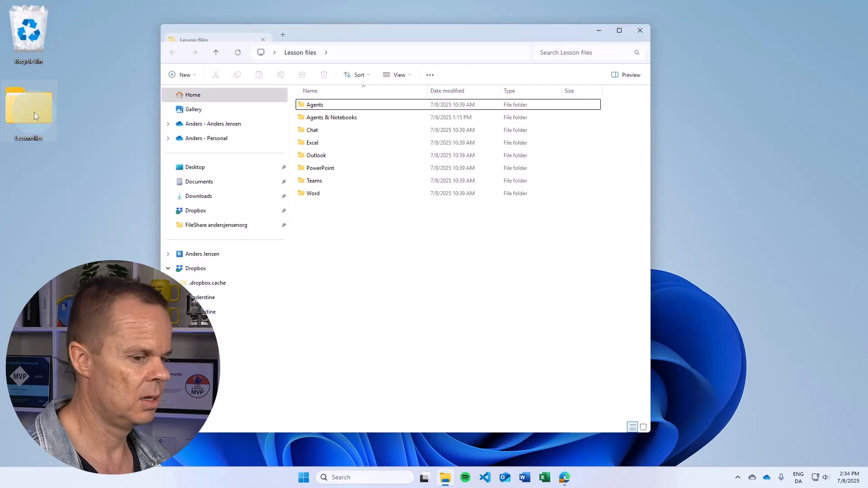
double_click(327, 118)
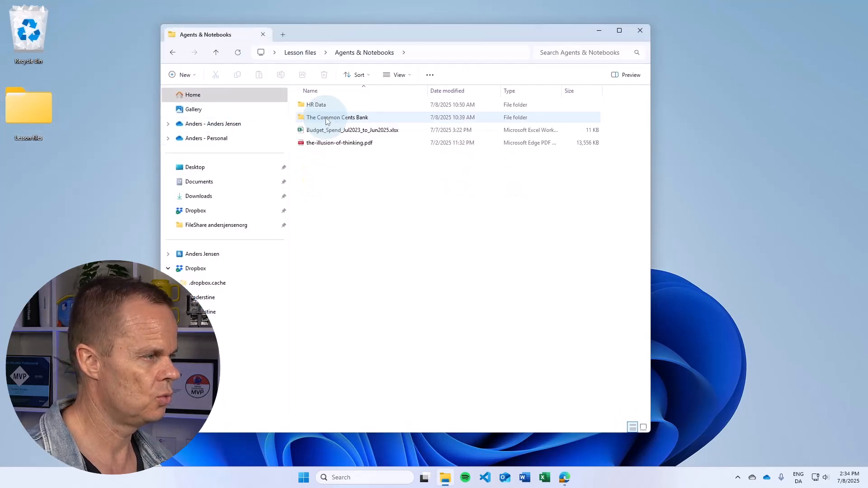
double_click(323, 145)
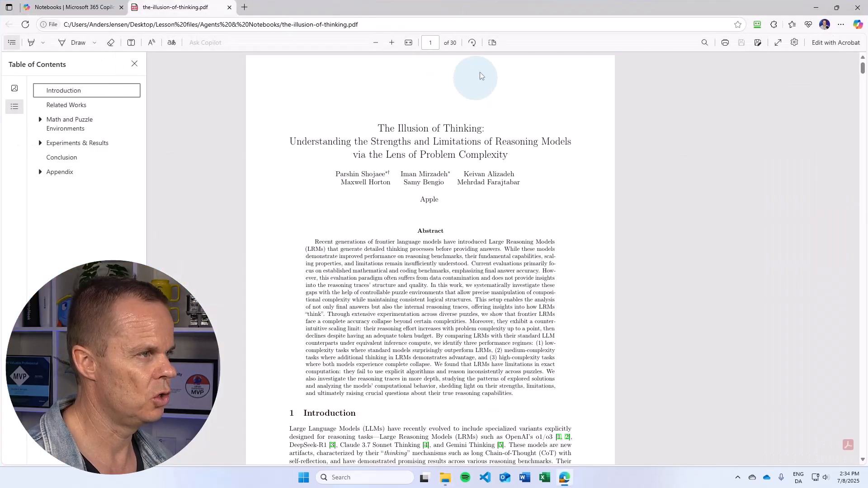
left_click_drag(861, 76, 862, 201)
scroll(581, 252, "down", 20)
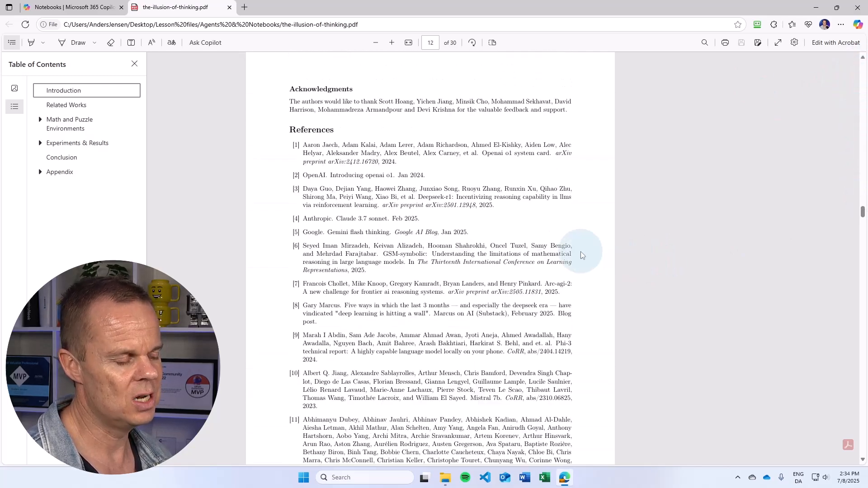
scroll(580, 250, "down", 20)
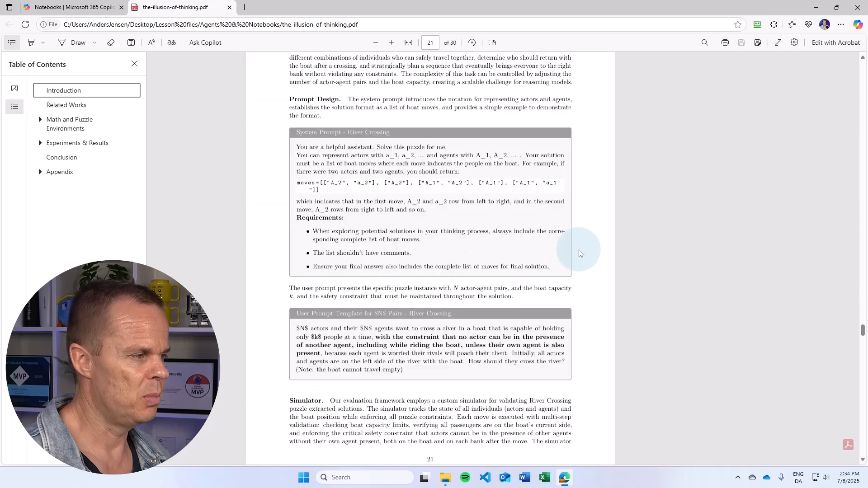
scroll(498, 271, "down", 20)
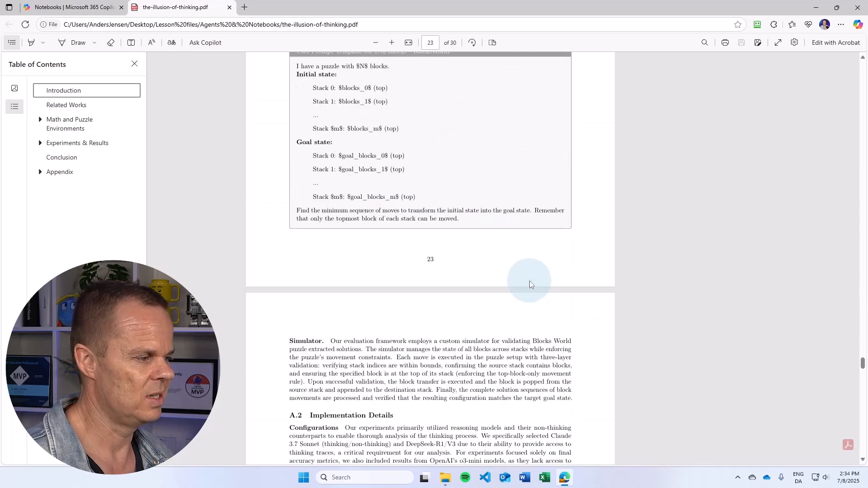
left_click(229, 7)
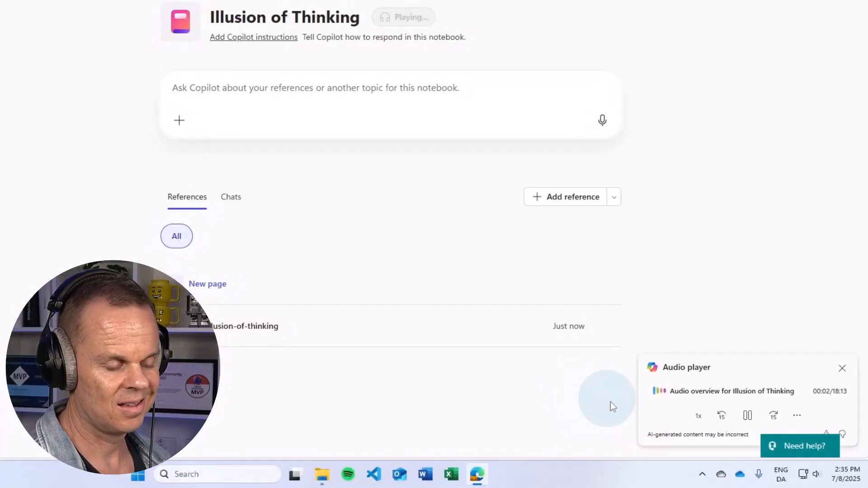
- Listen to the opening of the Illusion of Thinking audio overview, pausing and resuming the playback and pausing it again
left_click(749, 417)
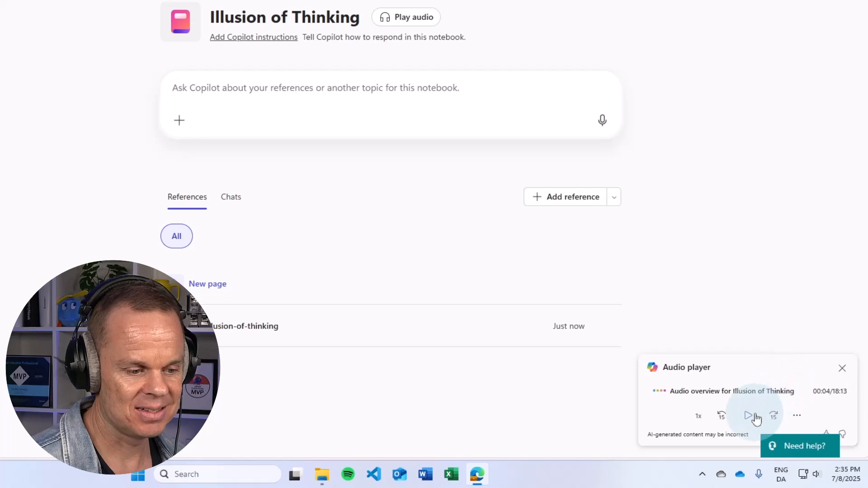
left_click(749, 417)
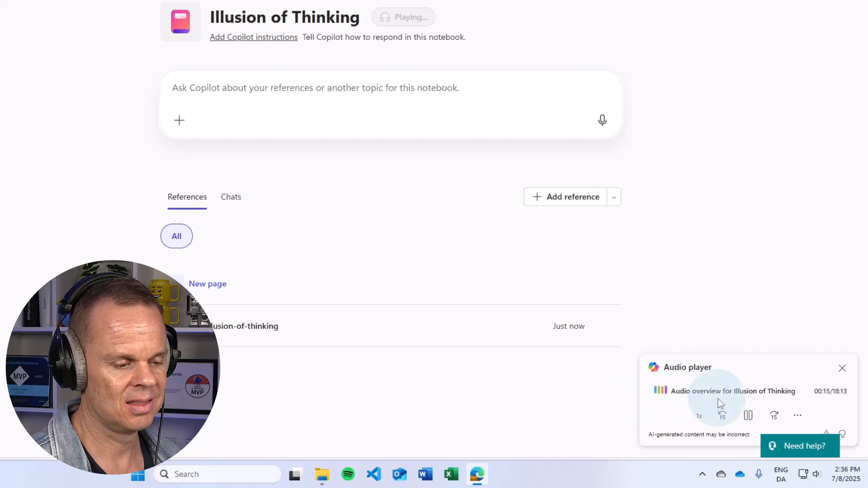
left_click(748, 417)
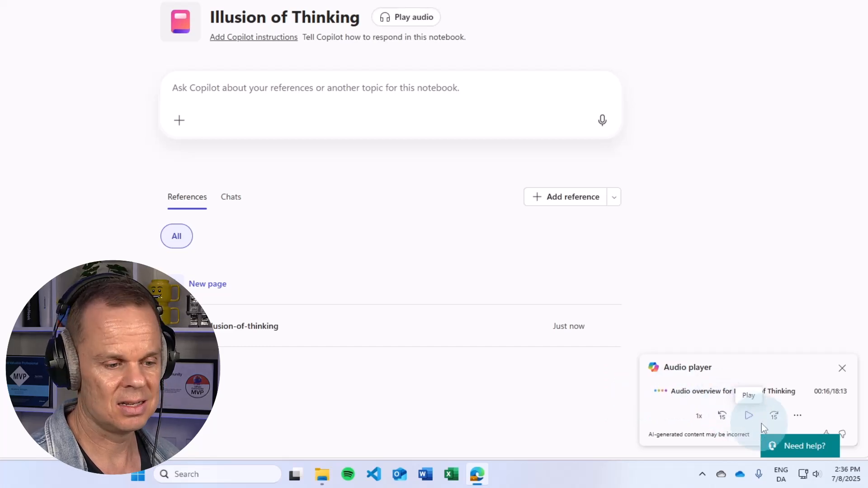
- Skip the audio overview ahead four times by 15 seconds, play it, skip another 15 seconds while listening, and pause it
left_click(779, 418)
left_click(780, 419)
left_click(780, 419)
left_click(775, 420)
left_click(750, 416)
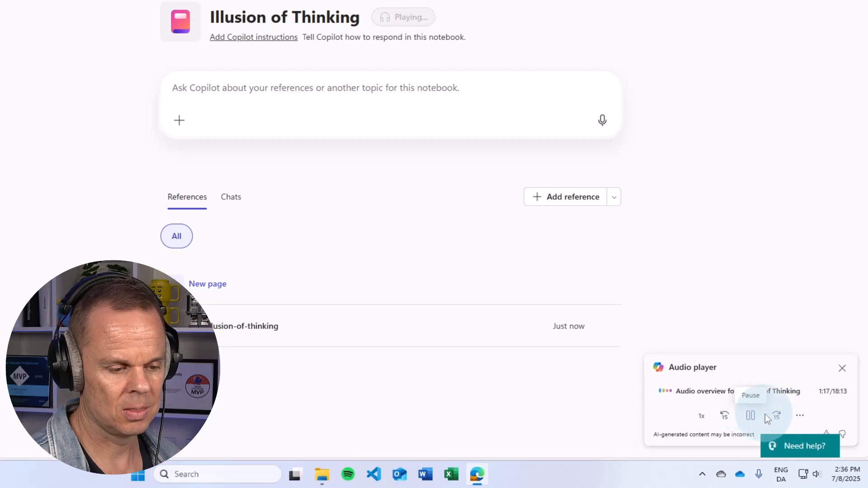
left_click(775, 419)
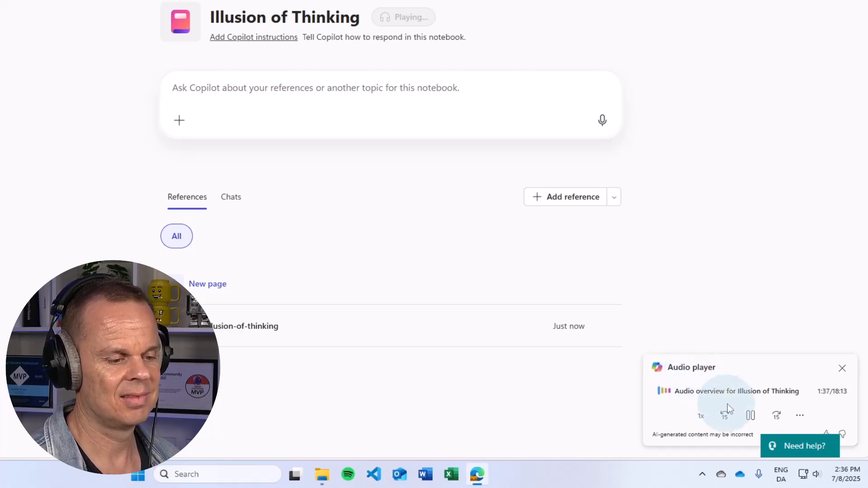
left_click(751, 416)
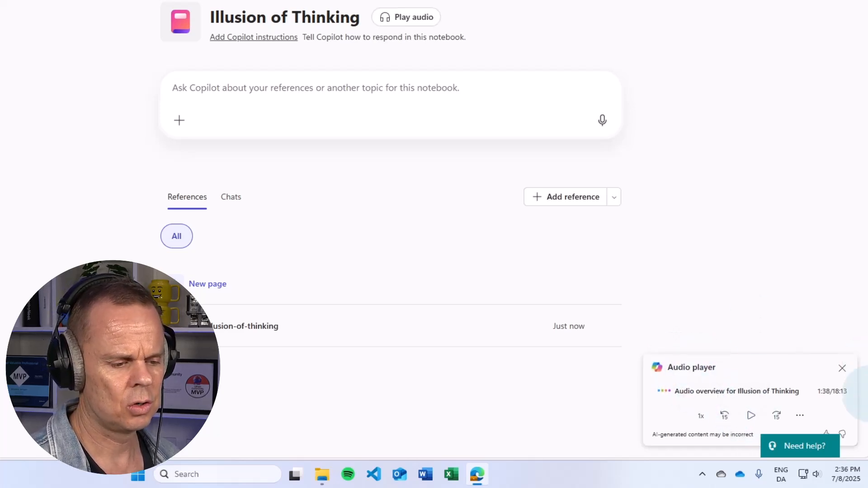